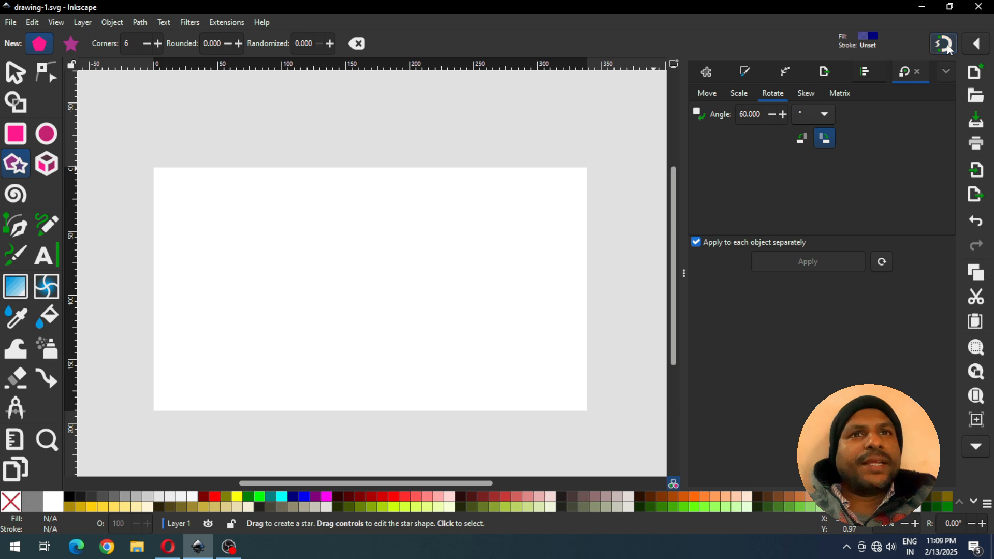
Step: Draw a six-cornered polygon about 134 by 155 mm on the page and set its fill alpha to 52
{"action": "left_click_drag", "start_coordinate": [355, 289], "coordinate": [434, 345]}
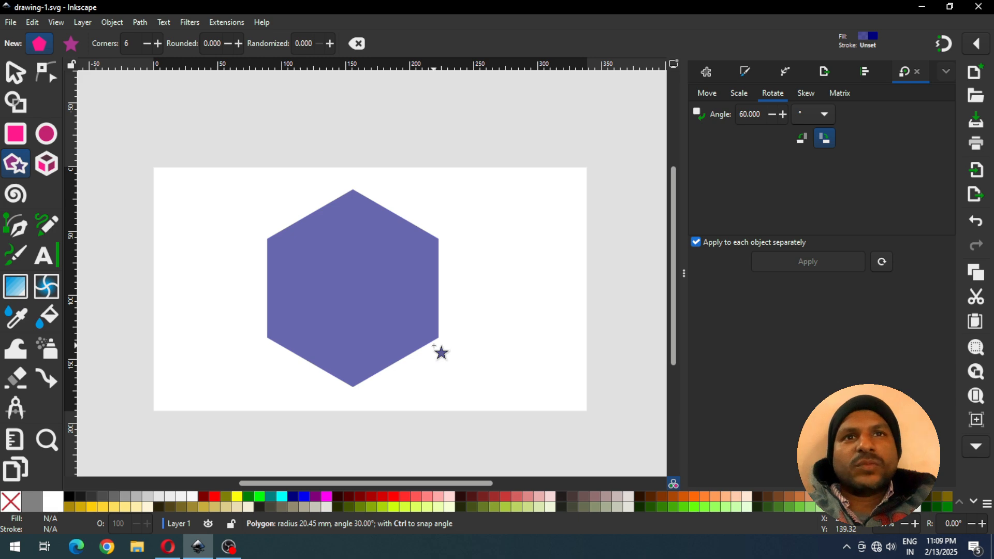
{"action": "left_click_drag", "start_coordinate": [434, 346], "coordinate": [434, 344]}
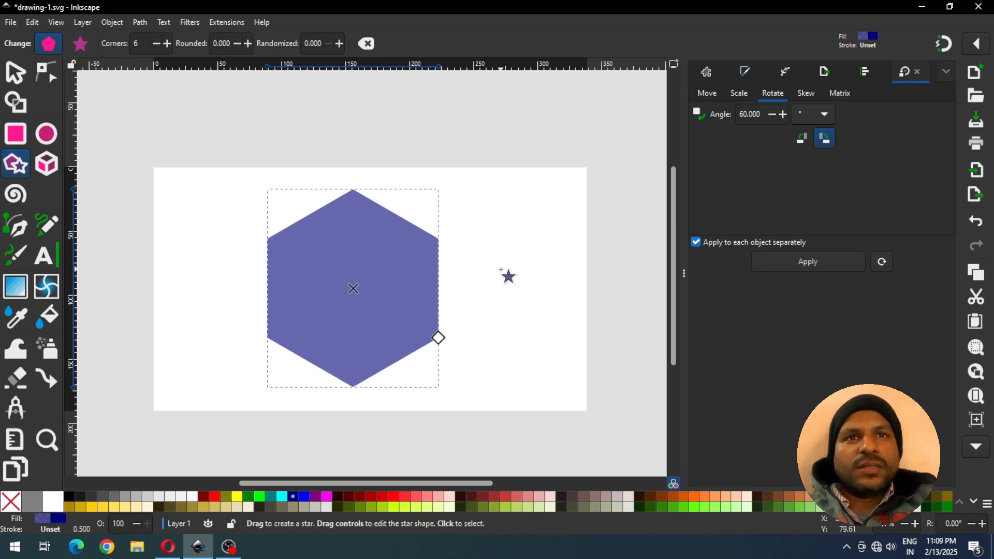
{"action": "key", "text": "s"}
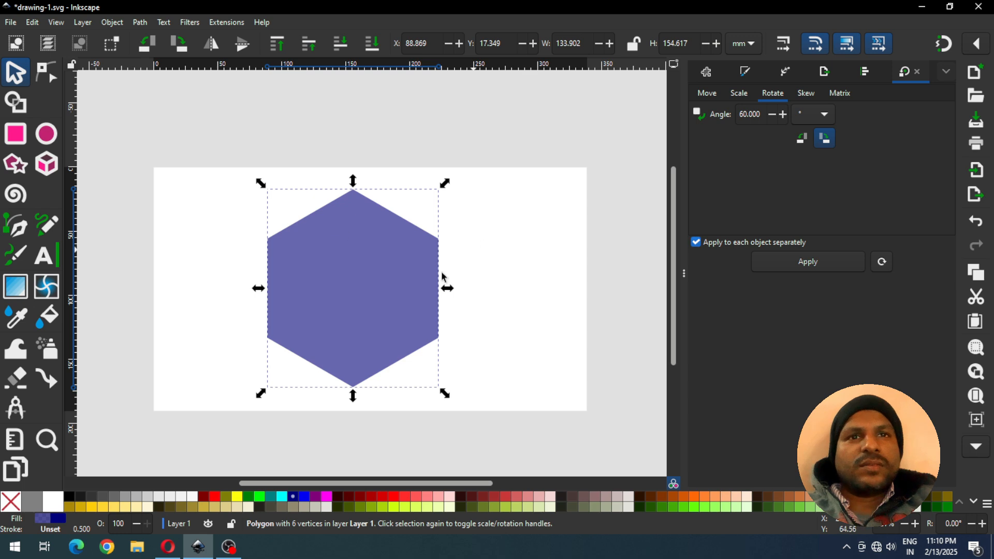
{"action": "left_click", "coordinate": [58, 521]}
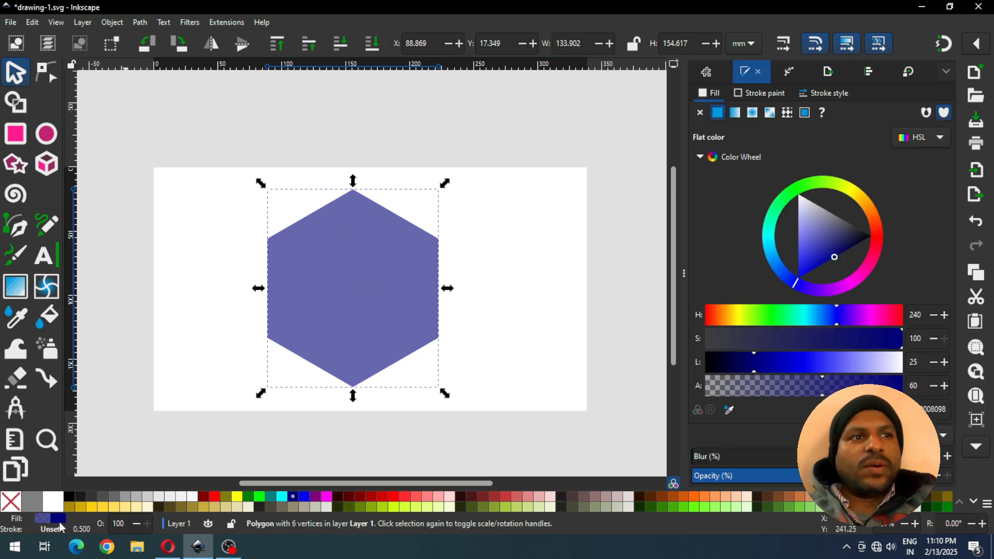
{"action": "left_click", "coordinate": [809, 387]}
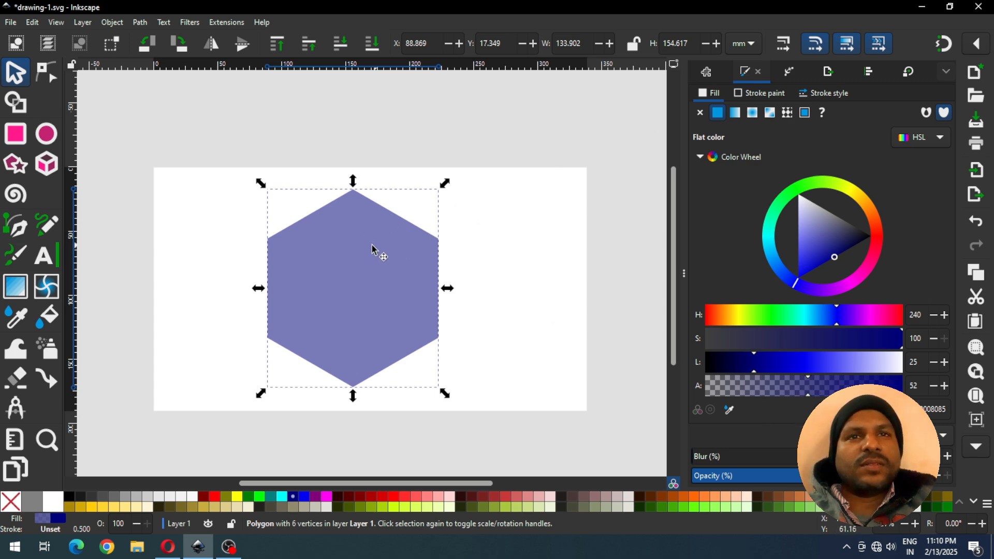
Step: Duplicate the hexagon, scale the copy down to about 51 by 59 mm and place it near the large hexagon's top vertex
{"action": "right_click", "coordinate": [355, 243]}
{"action": "left_click", "coordinate": [399, 161]}
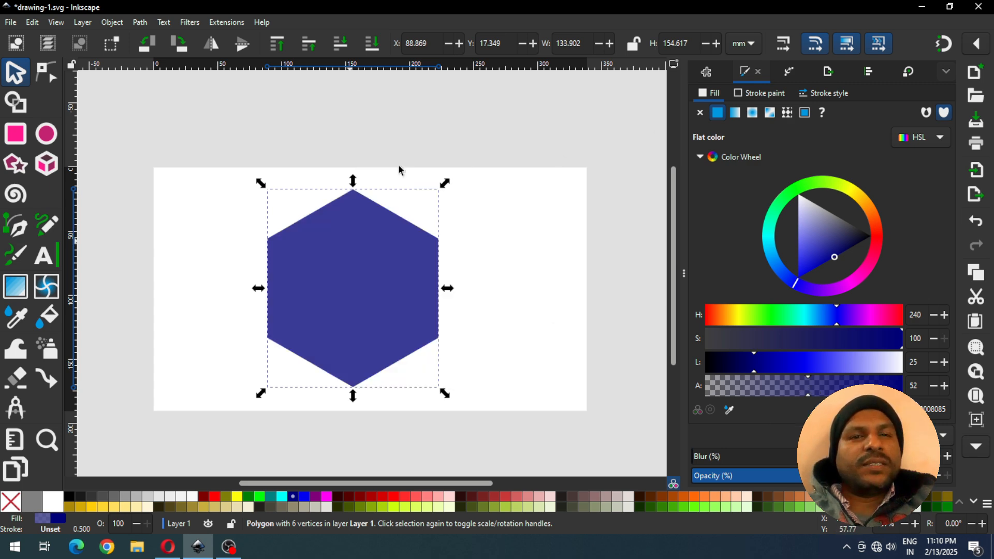
{"action": "left_click_drag", "start_coordinate": [444, 396], "coordinate": [388, 328]}
{"action": "left_click_drag", "start_coordinate": [357, 282], "coordinate": [353, 204]}
Step: With snapping enabled, centre the small hexagon on the large hexagon's top vertex and scale it around its centre to about 40 by 46 mm
{"action": "key", "text": "z"}
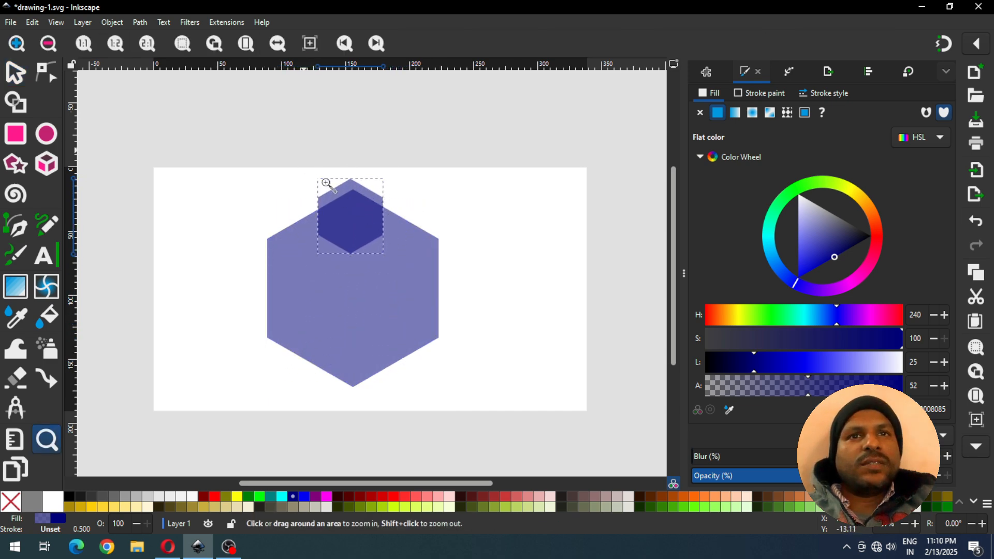
{"action": "left_click_drag", "start_coordinate": [295, 138], "coordinate": [427, 269]}
{"action": "left_click", "coordinate": [23, 72]}
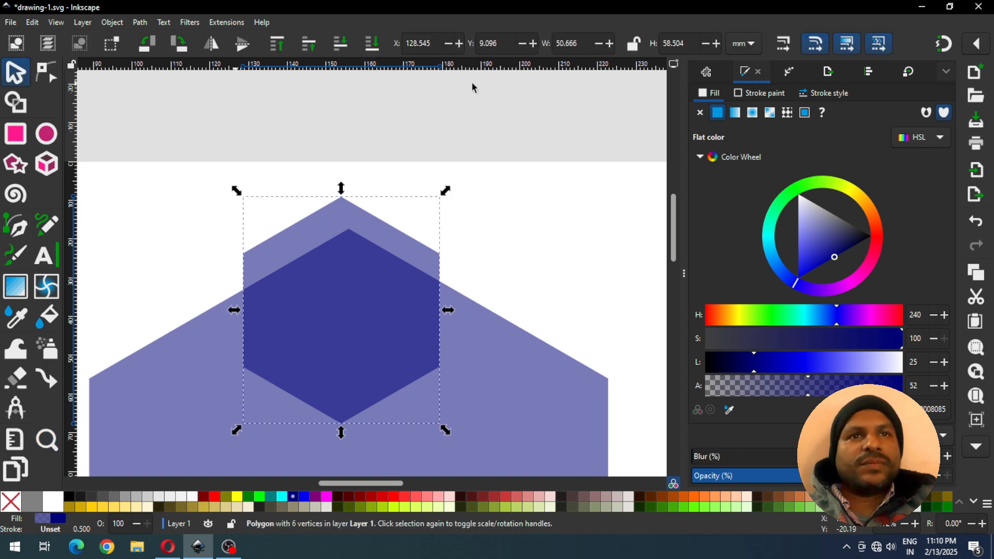
{"action": "left_click", "coordinate": [944, 44]}
{"action": "left_click_drag", "start_coordinate": [331, 324], "coordinate": [346, 252]}
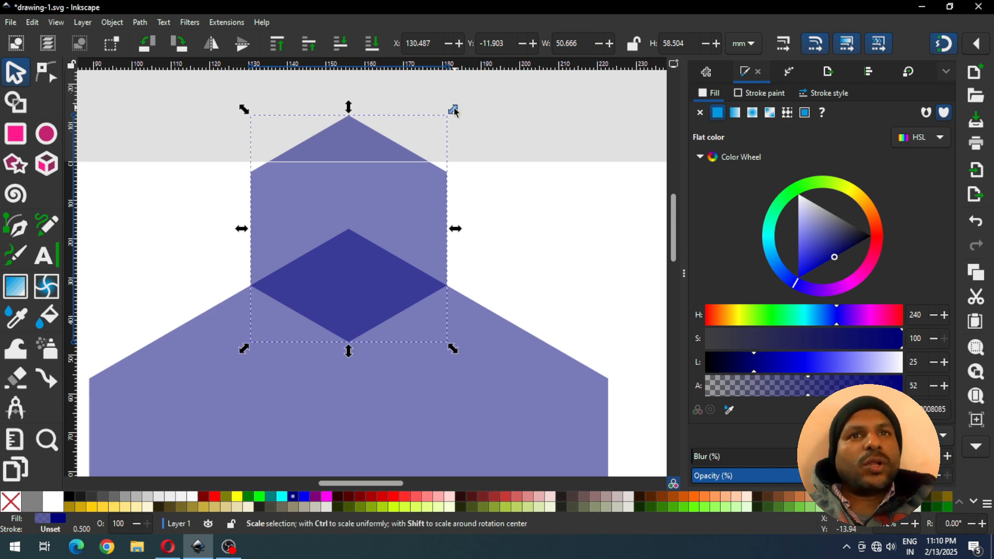
{"action": "left_click_drag", "start_coordinate": [455, 107], "coordinate": [438, 132]}
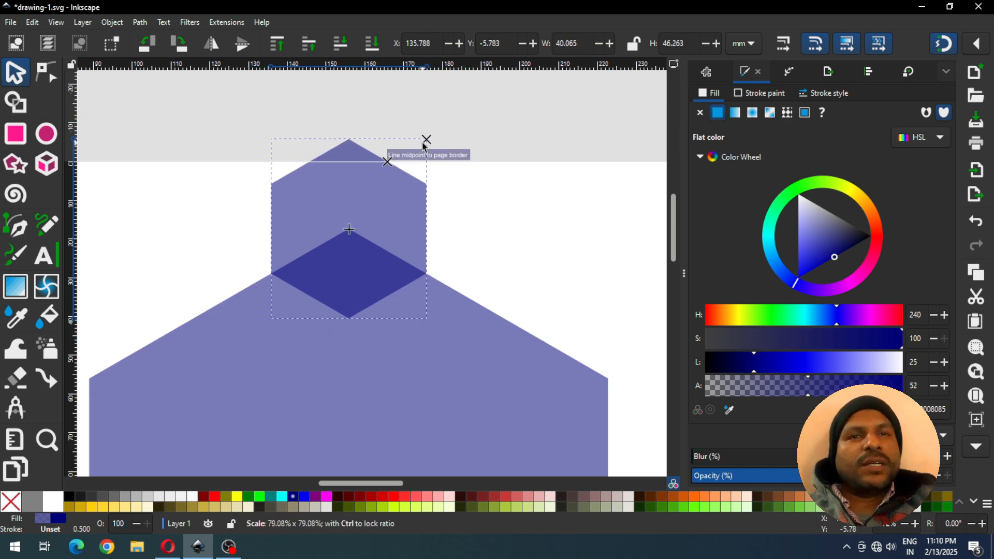
{"action": "left_click_drag", "start_coordinate": [422, 149], "coordinate": [434, 149]}
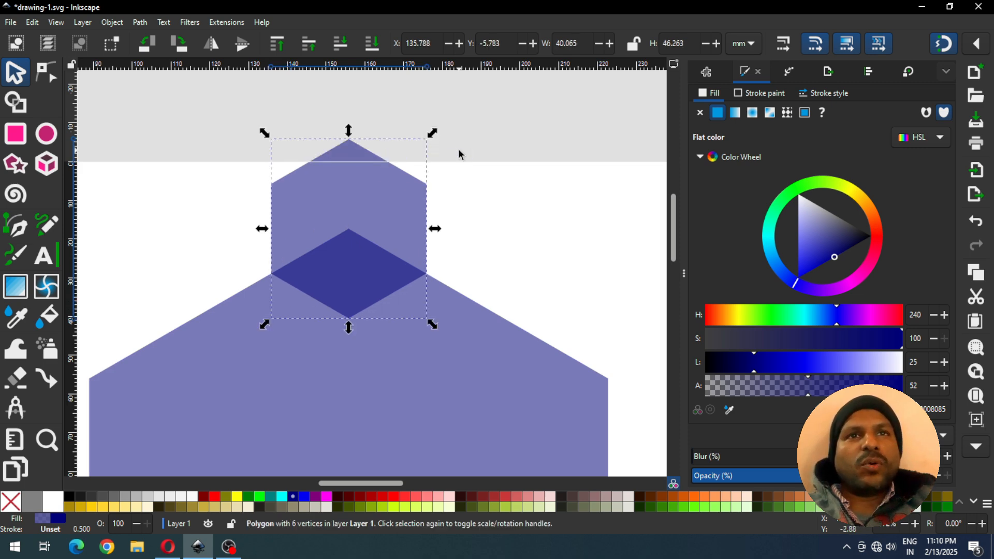
Step: Duplicate the small hexagon as a Fuchsia-filled copy scaled concentrically to about 31 by 36 mm, and save the drawing
{"action": "right_click", "coordinate": [364, 199]}
{"action": "left_click", "coordinate": [357, 262]}
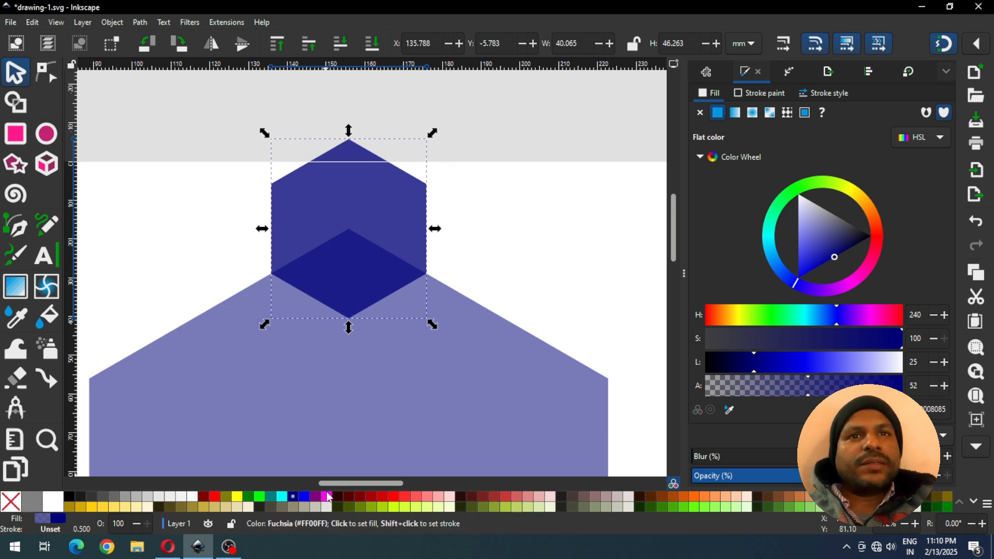
{"action": "left_click", "coordinate": [327, 496]}
{"action": "left_click_drag", "start_coordinate": [433, 133], "coordinate": [414, 151]}
{"action": "left_click", "coordinate": [510, 184]}
{"action": "key", "text": "ctrl+s"}
{"action": "key", "text": "ctrl+s"}
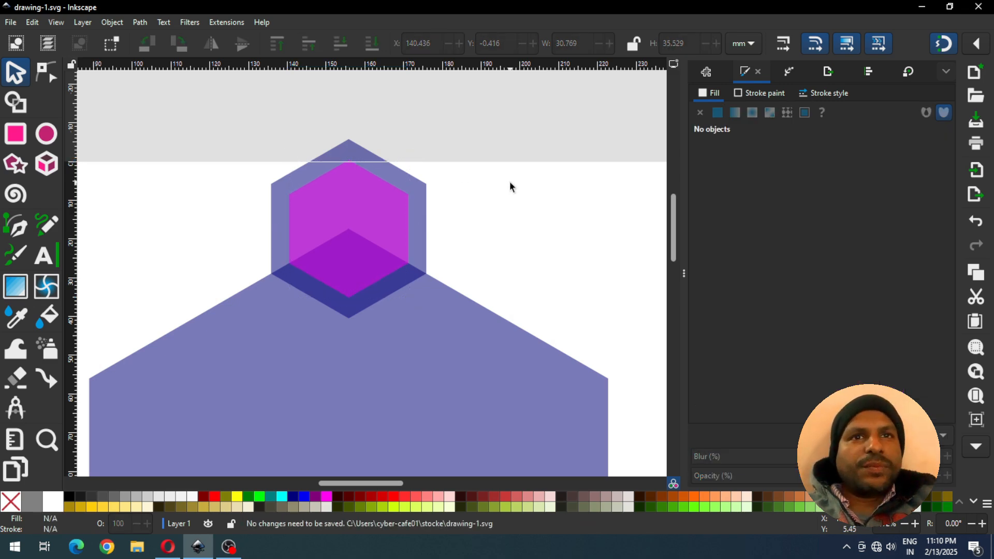
Step: Place a horizontal and a vertical guide through the large hexagon's rotation centre and save the drawing
{"action": "key", "text": "minus"}
{"action": "key", "text": "minus"}
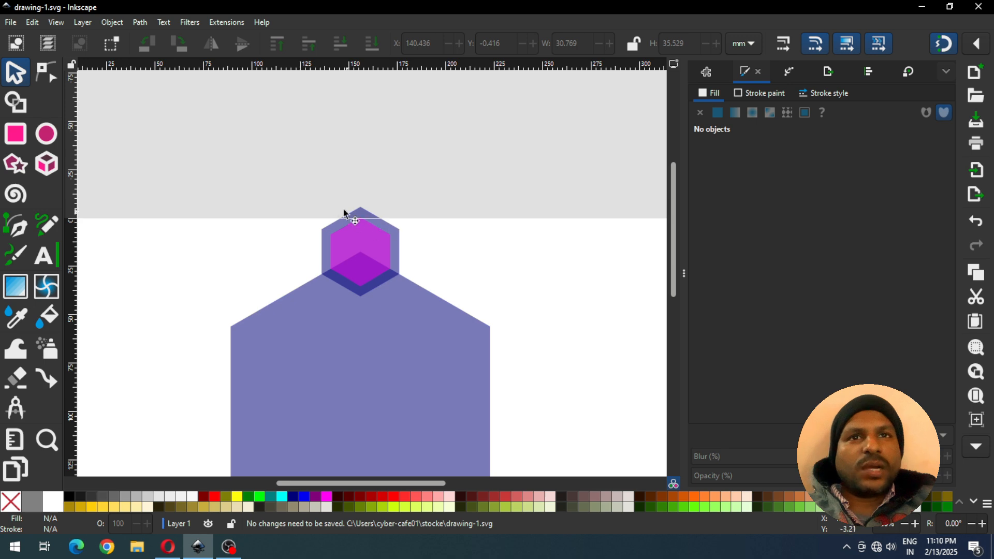
{"action": "left_click_drag", "start_coordinate": [669, 242], "coordinate": [666, 276]}
{"action": "key", "text": "ctrl+s"}
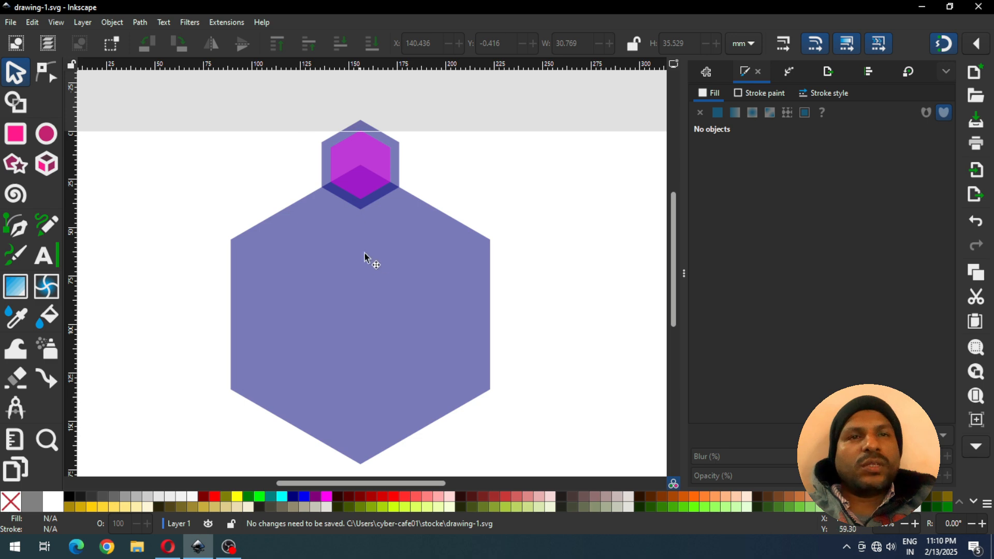
{"action": "left_click", "coordinate": [388, 302]}
{"action": "left_click", "coordinate": [399, 317]}
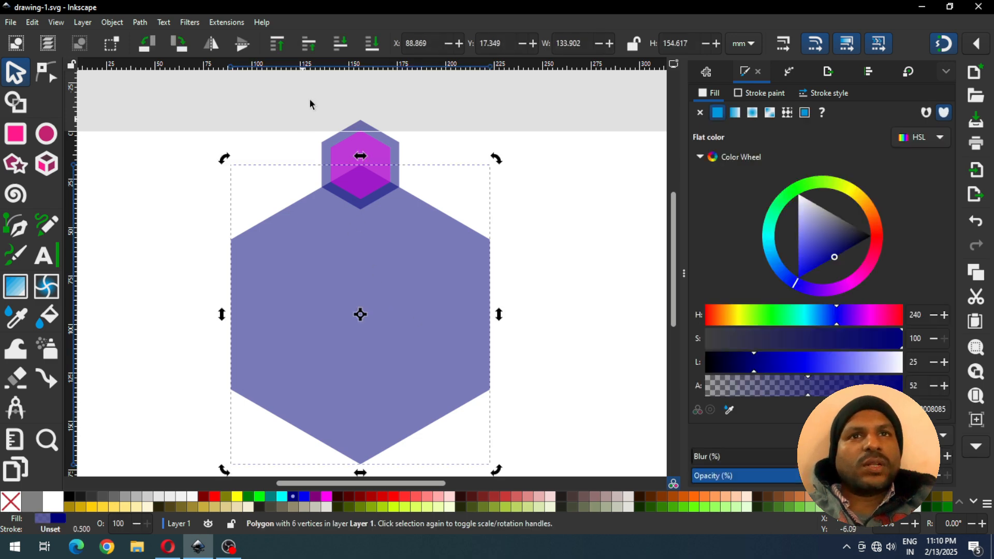
{"action": "left_click_drag", "start_coordinate": [346, 70], "coordinate": [361, 314]}
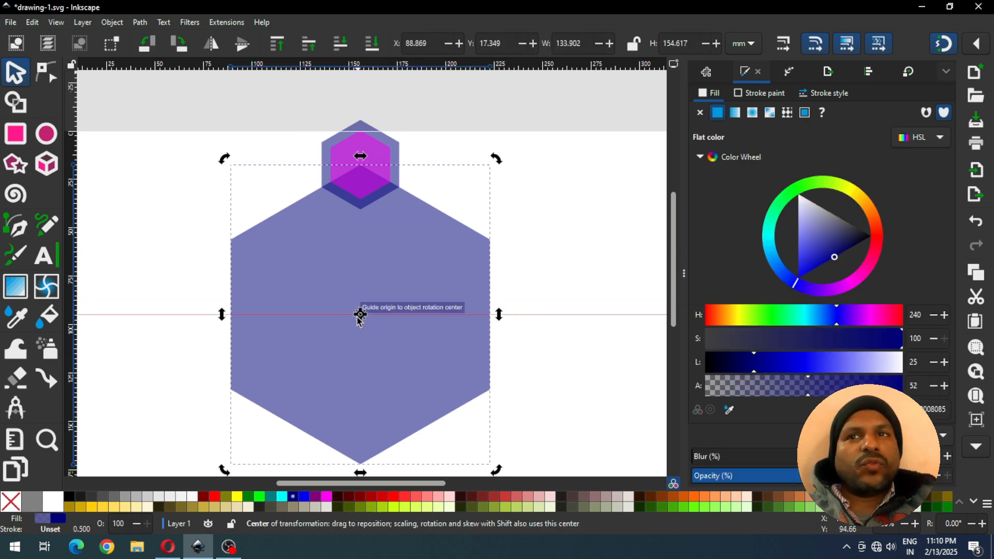
{"action": "left_click_drag", "start_coordinate": [71, 265], "coordinate": [361, 320]}
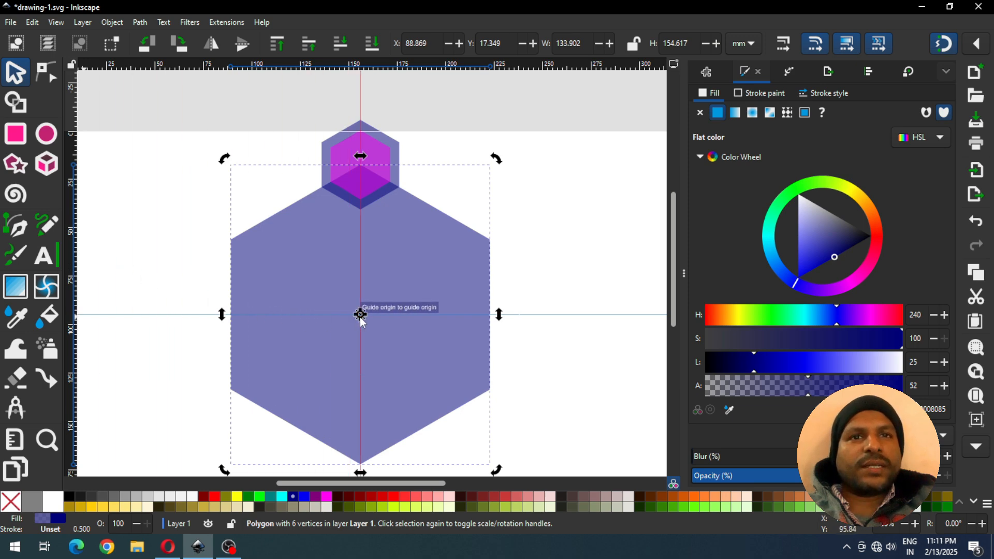
{"action": "left_click", "coordinate": [563, 214]}
{"action": "key", "text": "ctrl+s"}
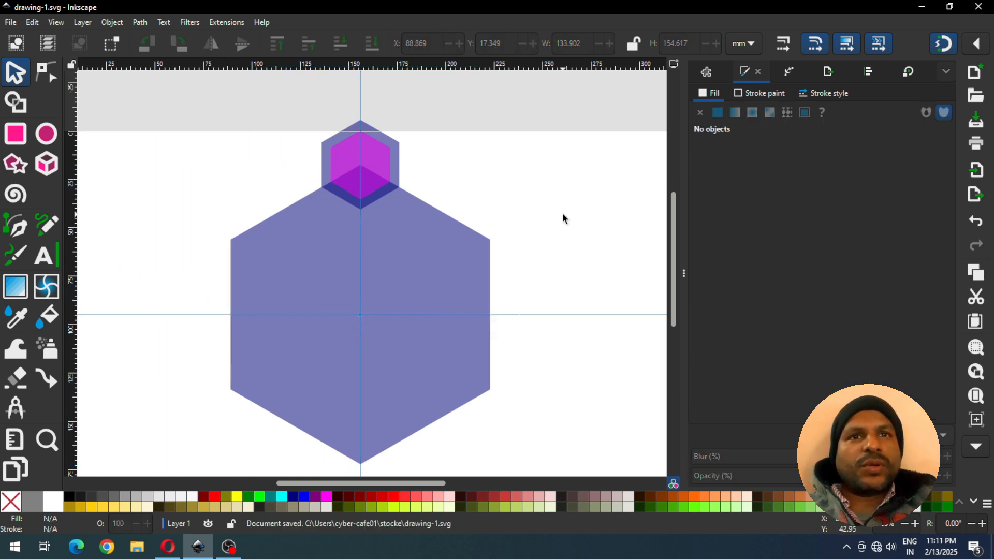
Step: Group the two small concentric hexagons at the top vertex and save the drawing
{"action": "left_click_drag", "start_coordinate": [292, 101], "coordinate": [447, 232]}
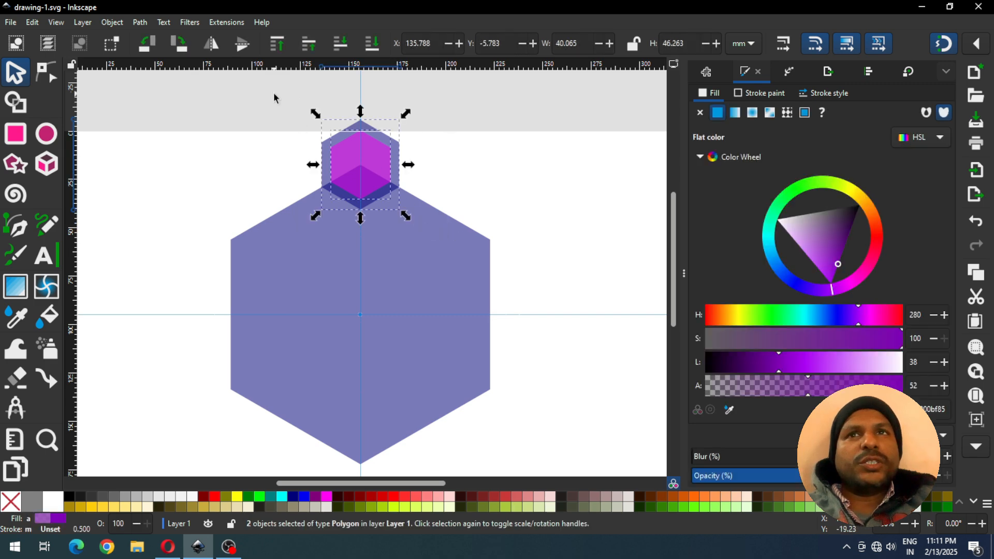
{"action": "left_click", "coordinate": [122, 24]}
{"action": "left_click", "coordinate": [126, 134]}
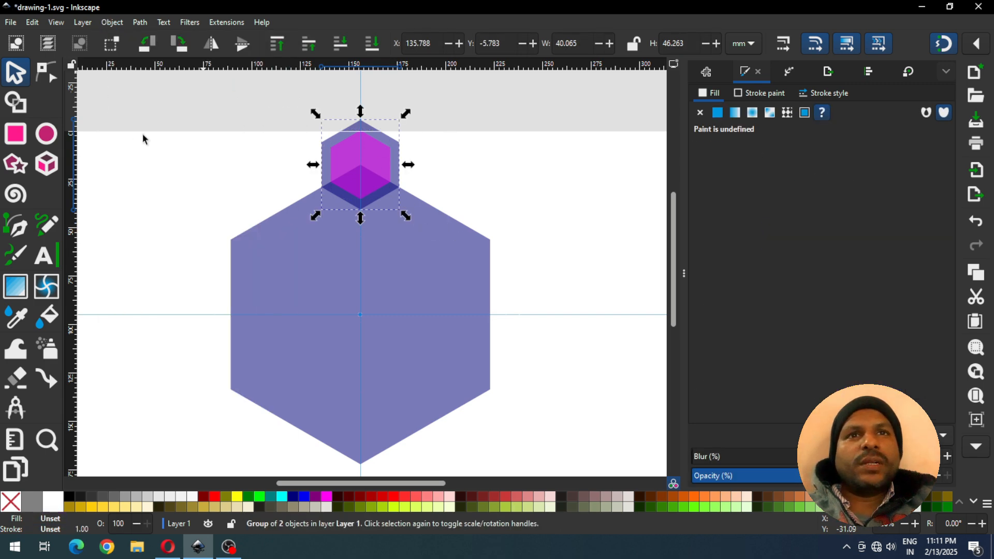
{"action": "key", "text": "ctrl+s"}
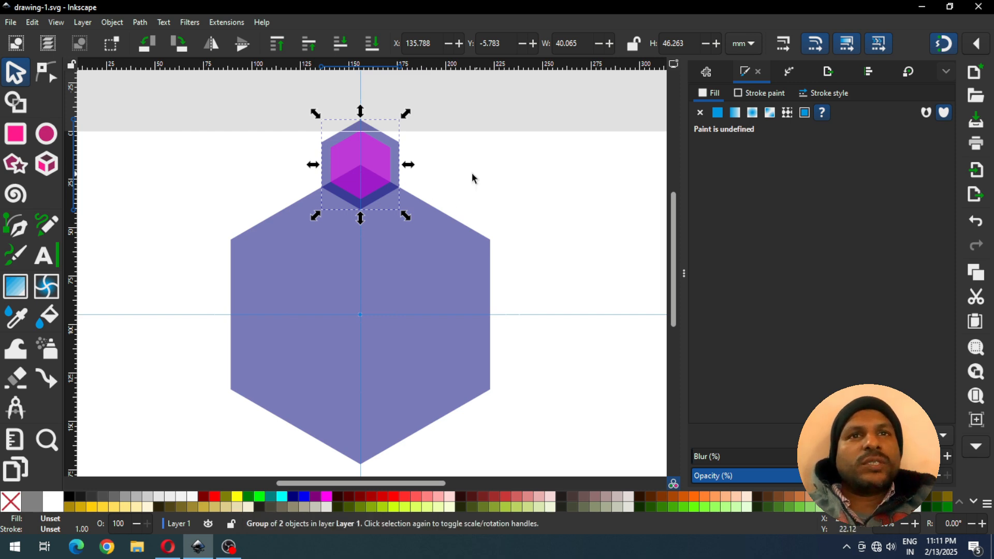
Step: Move the small hexagon group's rotation centre to the guide intersection and rotate the group 60° clockwise
{"action": "left_click", "coordinate": [375, 162]}
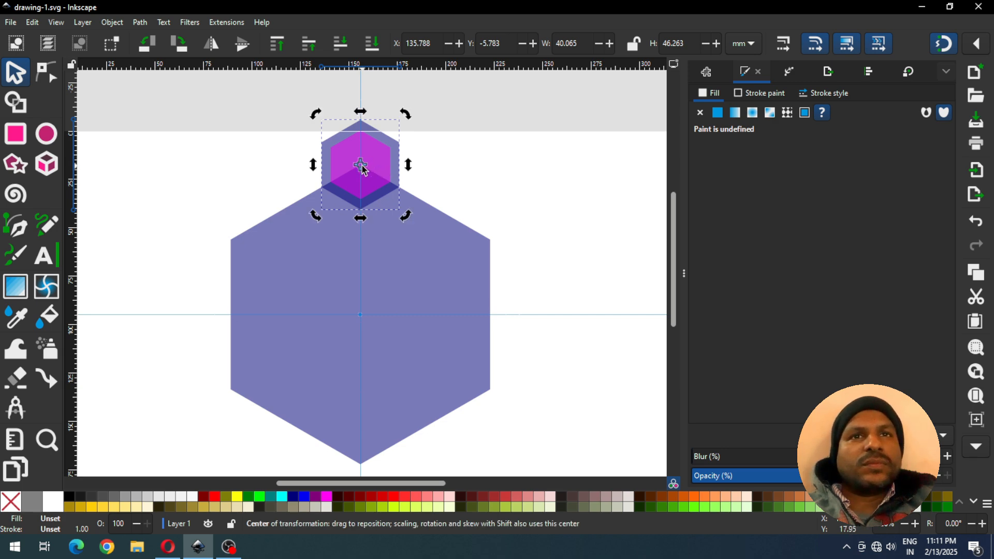
{"action": "left_click_drag", "start_coordinate": [363, 168], "coordinate": [361, 314]}
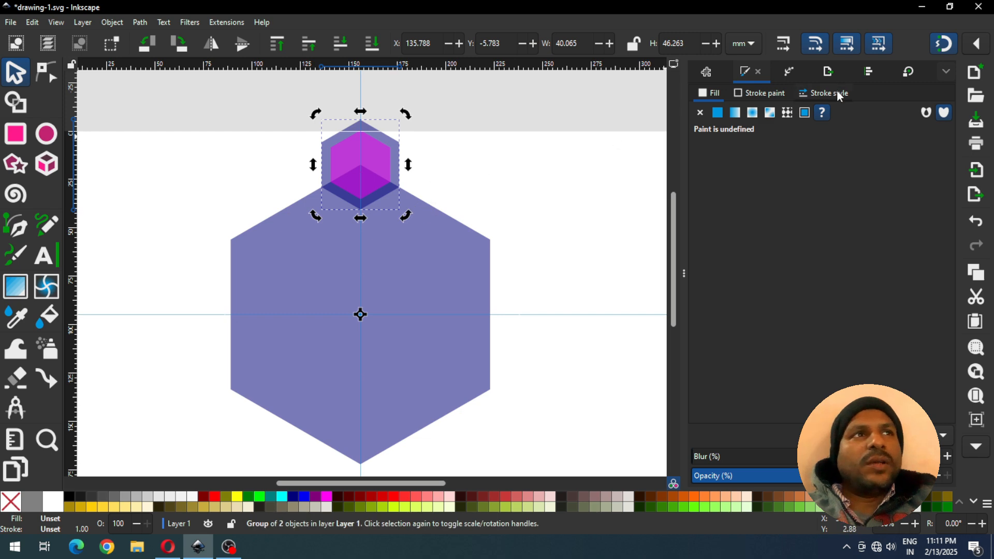
{"action": "left_click", "coordinate": [907, 72]}
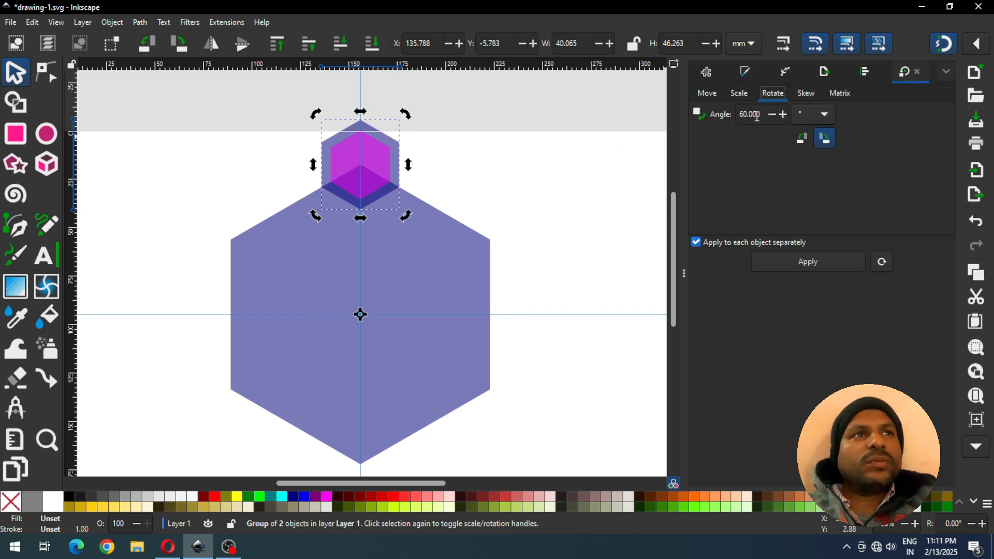
{"action": "left_click", "coordinate": [804, 262]}
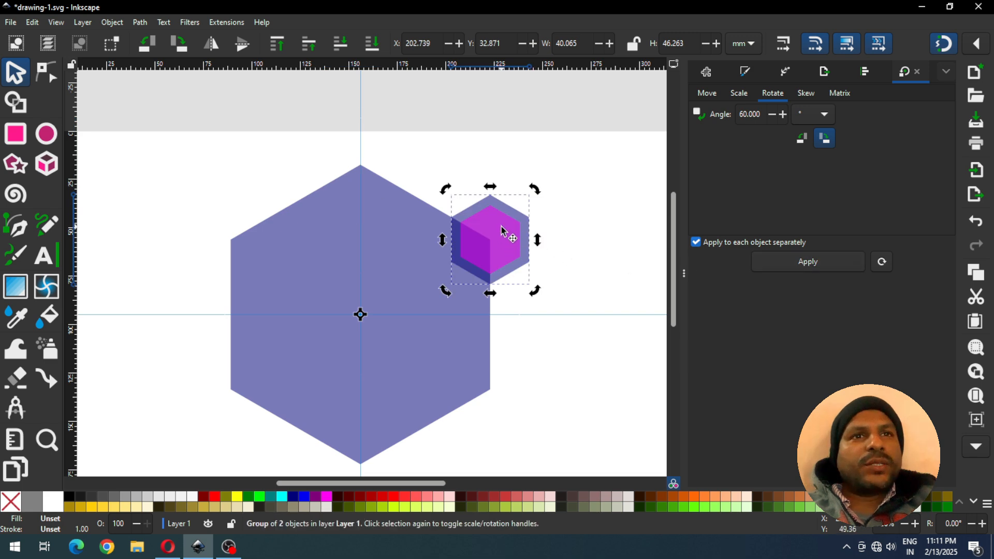
Step: Duplicate and rotate the small hexagon group by 60° clockwise twice, placing copies at the large hexagon's lower-right and bottom vertices
{"action": "right_click", "coordinate": [501, 225]}
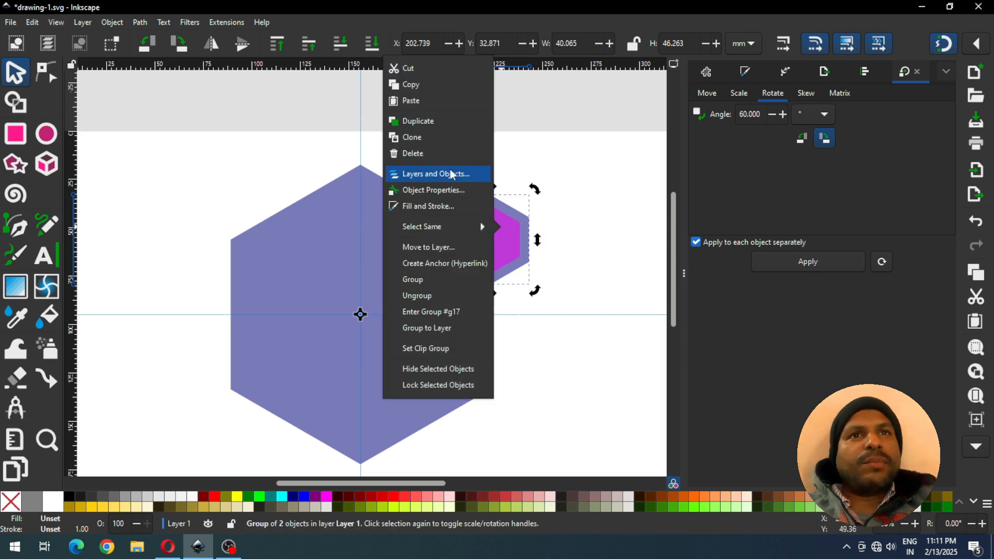
{"action": "left_click", "coordinate": [421, 120]}
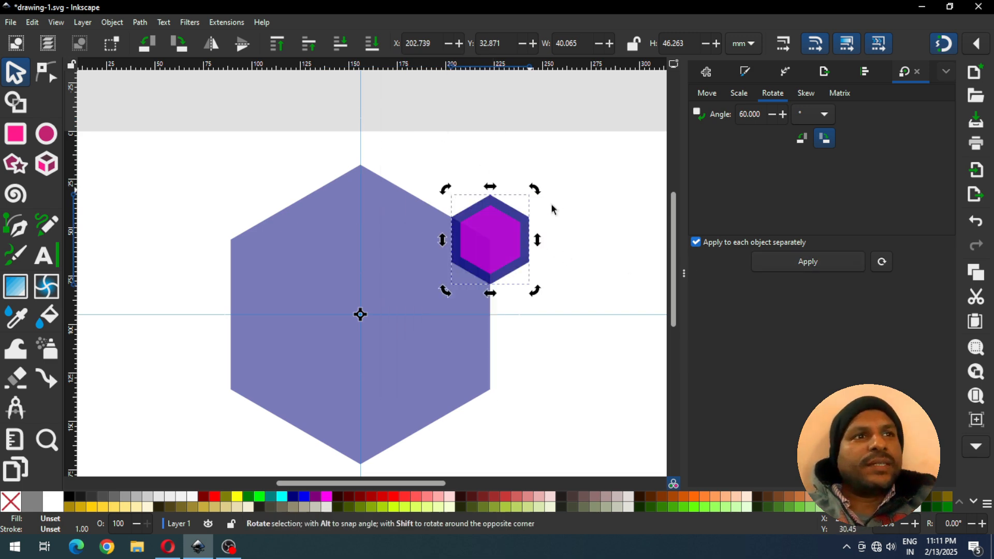
{"action": "left_click", "coordinate": [779, 263]}
{"action": "right_click", "coordinate": [525, 381]}
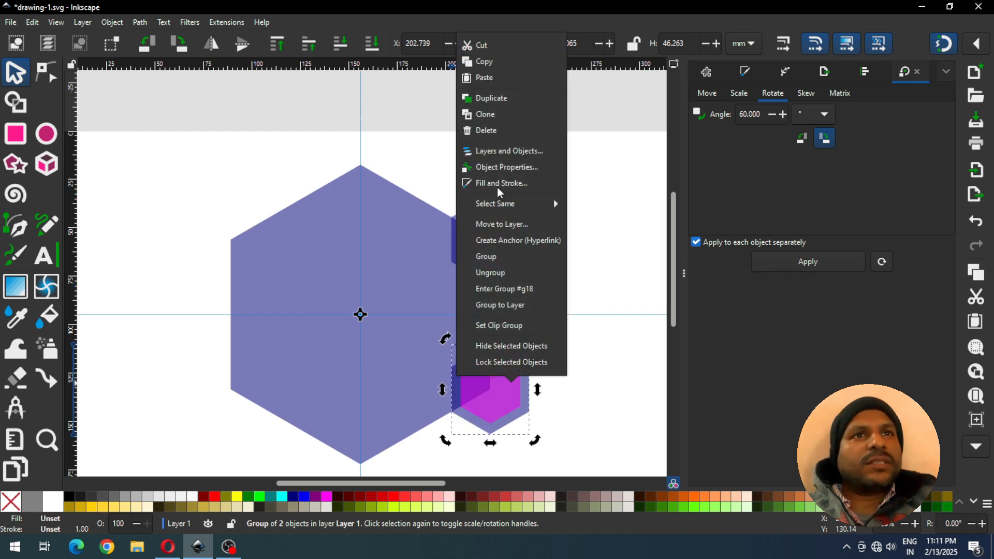
{"action": "left_click", "coordinate": [486, 98]}
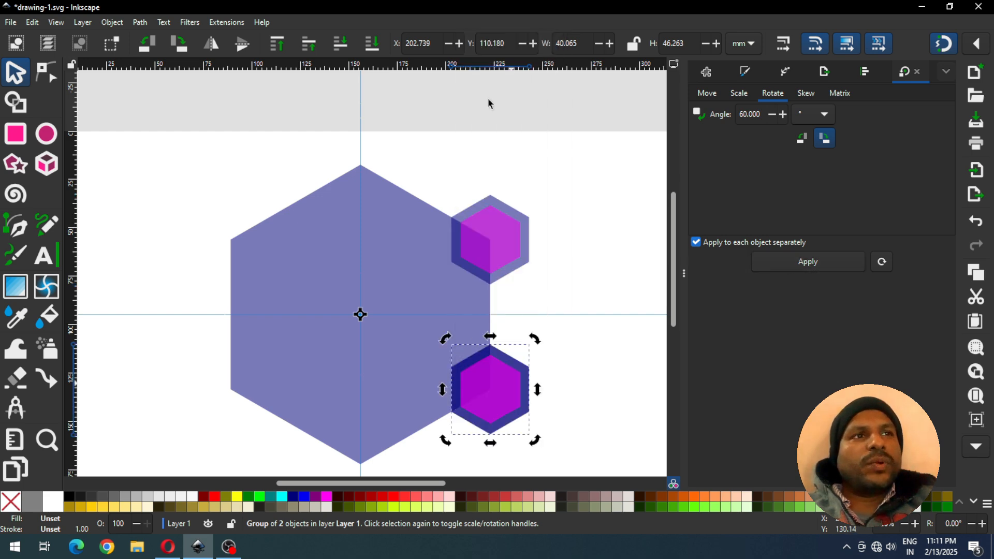
{"action": "left_click", "coordinate": [771, 268]}
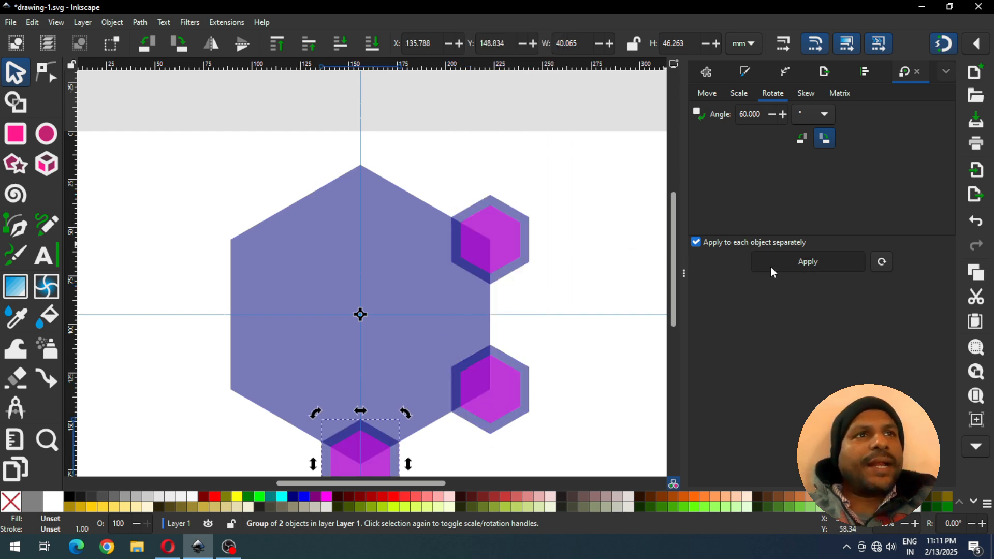
Step: Duplicate the bottom hexagon group and rotate by 60° clockwise twice, placing copies at the large hexagon's lower-left and upper-left vertices
{"action": "right_click", "coordinate": [386, 451]}
{"action": "left_click", "coordinate": [362, 167]}
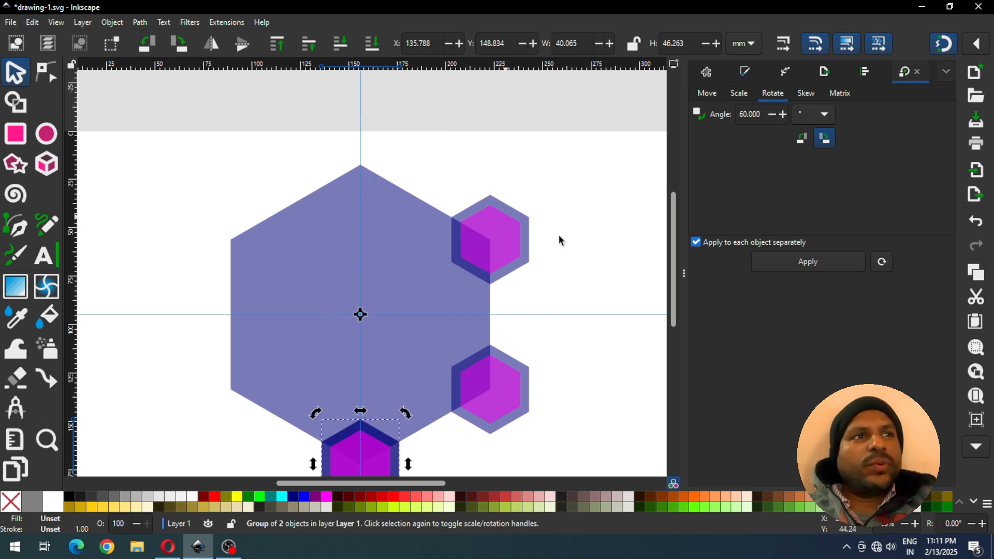
{"action": "left_click", "coordinate": [796, 274]}
{"action": "right_click", "coordinate": [241, 402]}
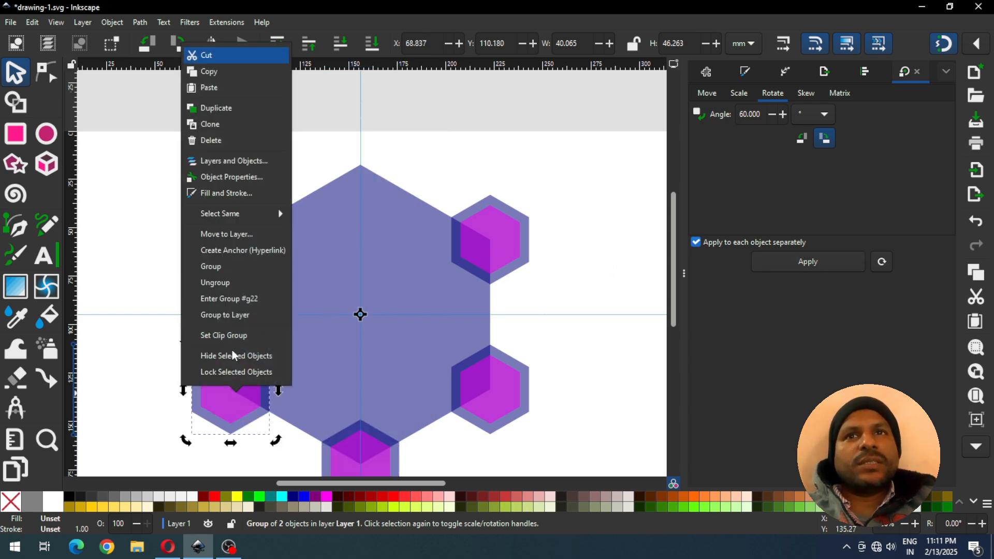
{"action": "left_click", "coordinate": [218, 109]}
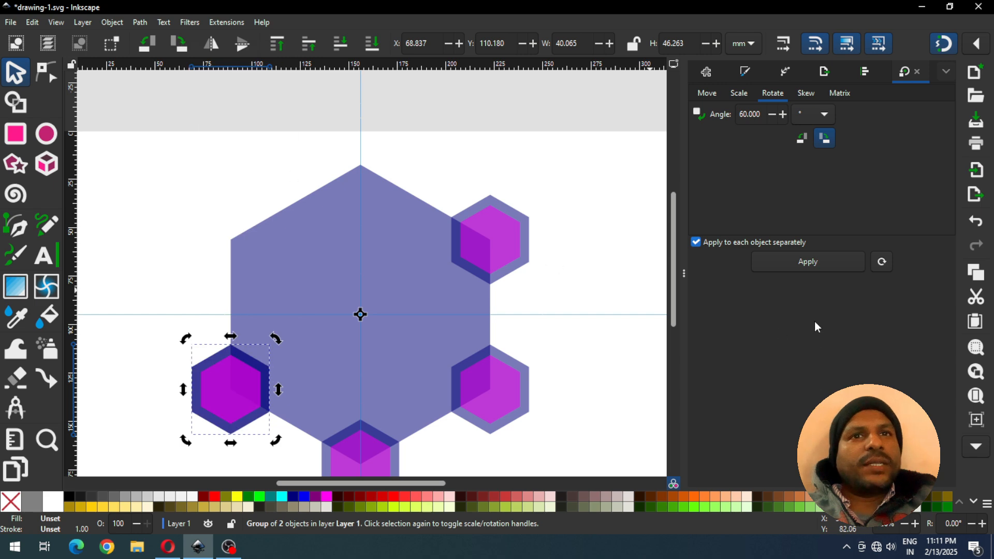
{"action": "left_click", "coordinate": [806, 266]}
Step: Duplicate the upper-left small hexagon group, rotate the copy 60° clockwise onto the top vertex, and save the drawing
{"action": "right_click", "coordinate": [237, 224]}
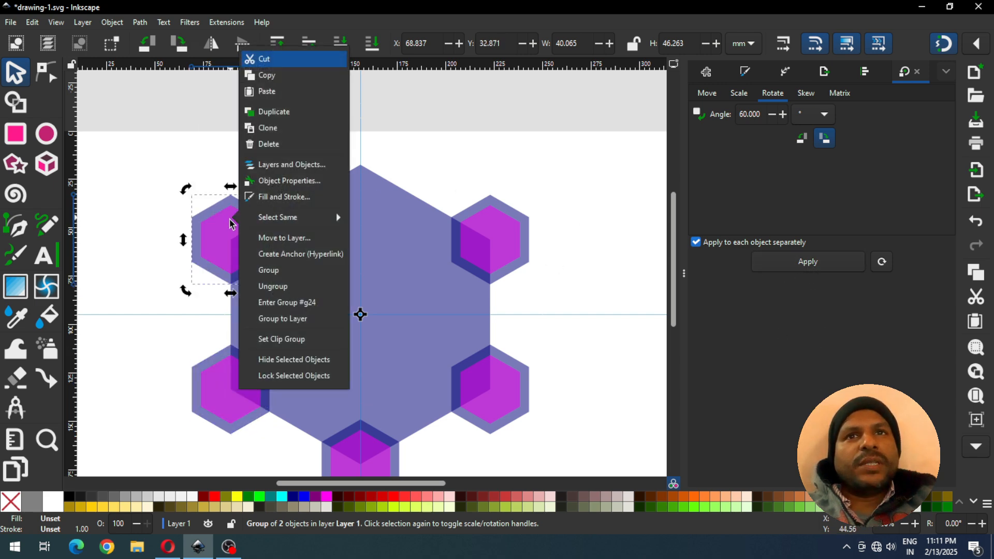
{"action": "left_click", "coordinate": [274, 111]}
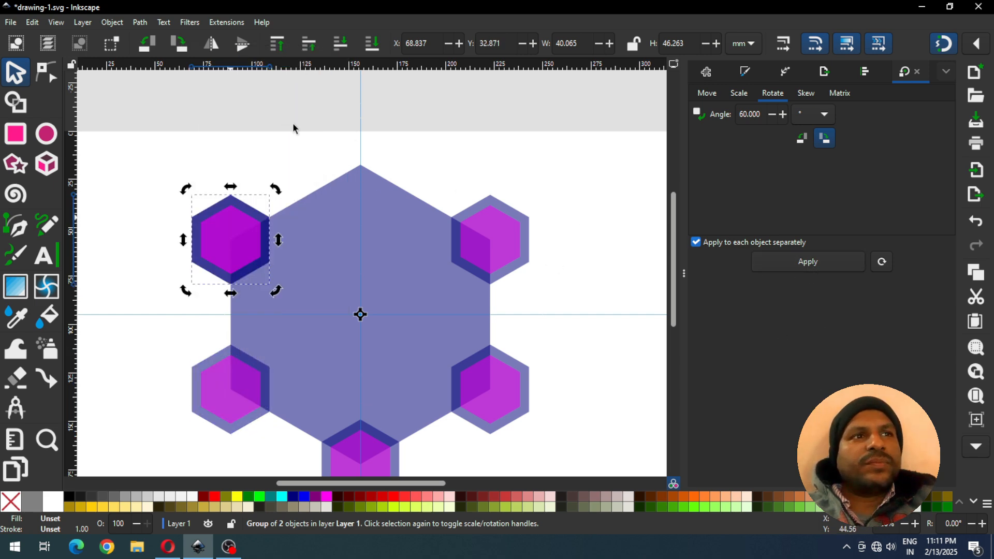
{"action": "left_click", "coordinate": [810, 266]}
{"action": "left_click", "coordinate": [520, 142]}
{"action": "key", "text": "ctrl+s"}
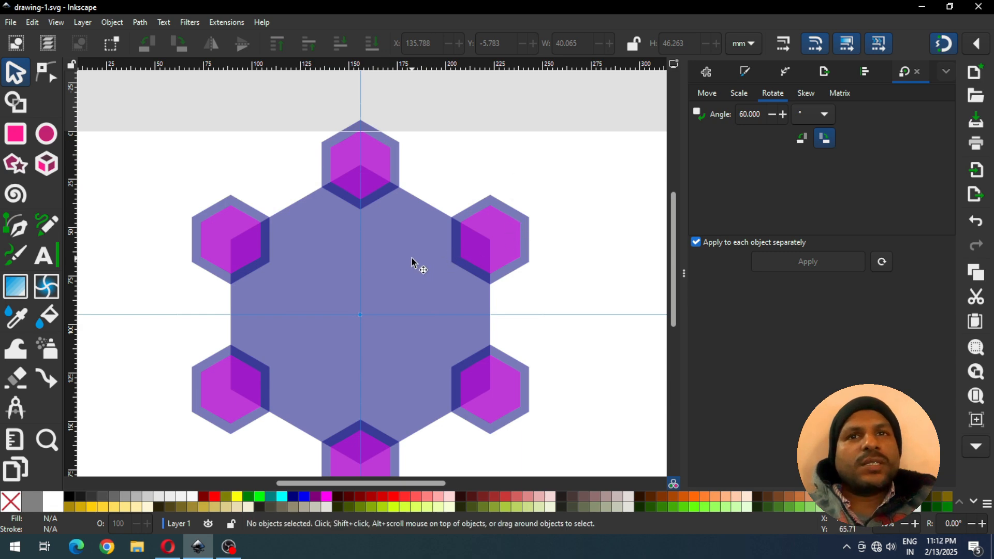
Step: Draw a magenta rectangle about 32 by 28 mm inside the large hexagon and convert it to a path
{"action": "left_click", "coordinate": [18, 140]}
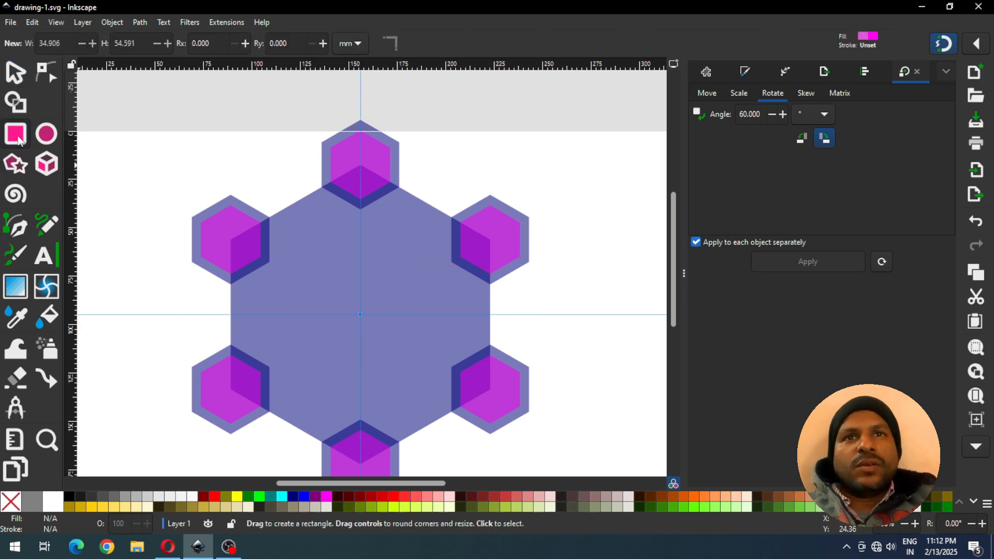
{"action": "left_click_drag", "start_coordinate": [293, 220], "coordinate": [354, 274]}
{"action": "left_click", "coordinate": [23, 77]}
{"action": "left_click", "coordinate": [138, 23]}
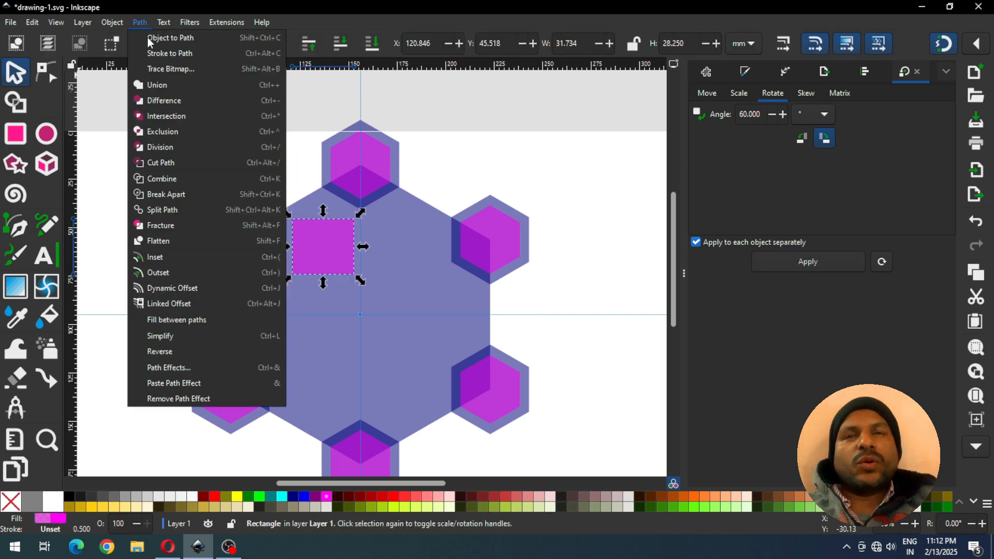
{"action": "left_click", "coordinate": [156, 38]}
Step: Reshape the rectangle into a diagonal band by snapping its four corner nodes where the inner small hexagons cross the large hexagon's upper-left and right edges
{"action": "key", "text": "z"}
{"action": "left_click_drag", "start_coordinate": [226, 174], "coordinate": [544, 394]}
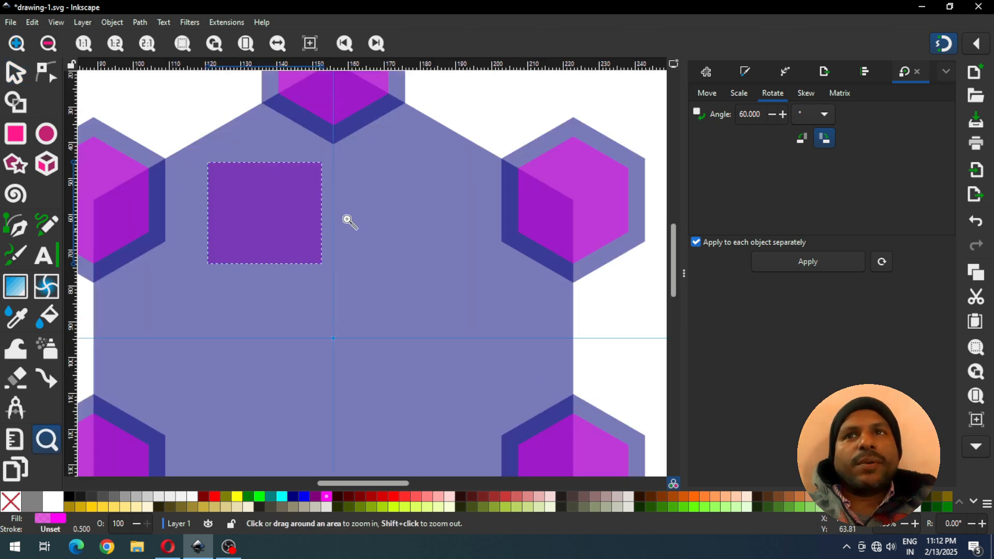
{"action": "left_click", "coordinate": [41, 75]}
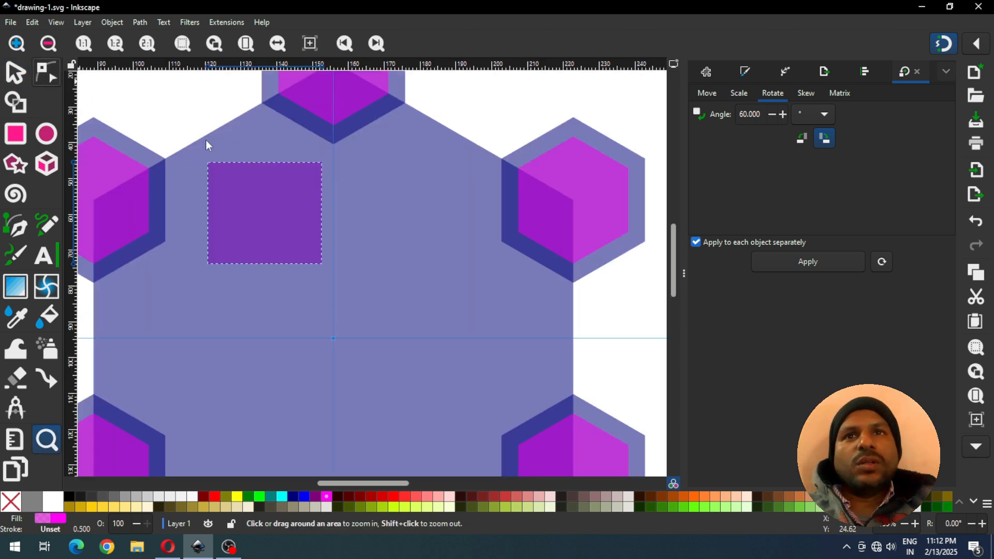
{"action": "left_click", "coordinate": [208, 162]}
{"action": "left_click_drag", "start_coordinate": [213, 163], "coordinate": [287, 98]}
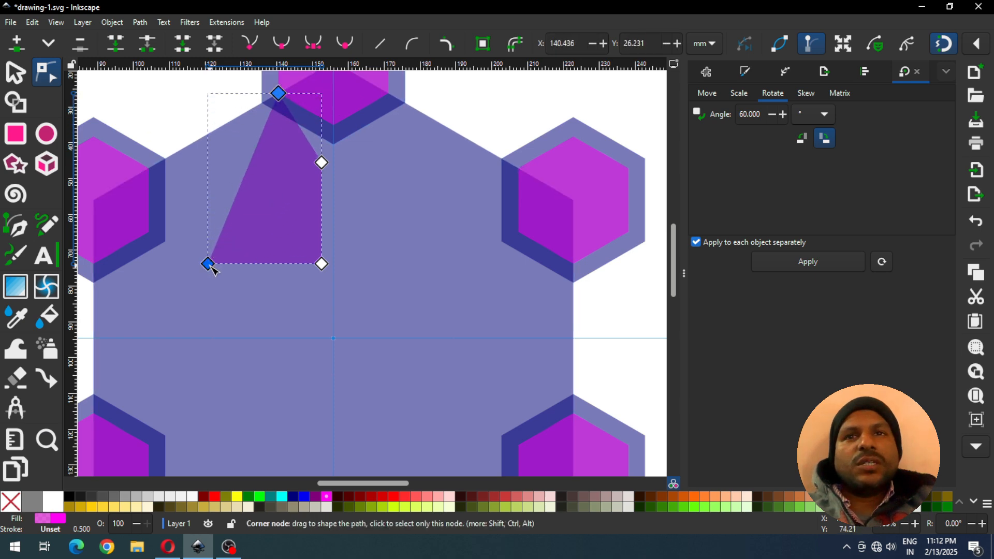
{"action": "left_click_drag", "start_coordinate": [208, 264], "coordinate": [155, 195]}
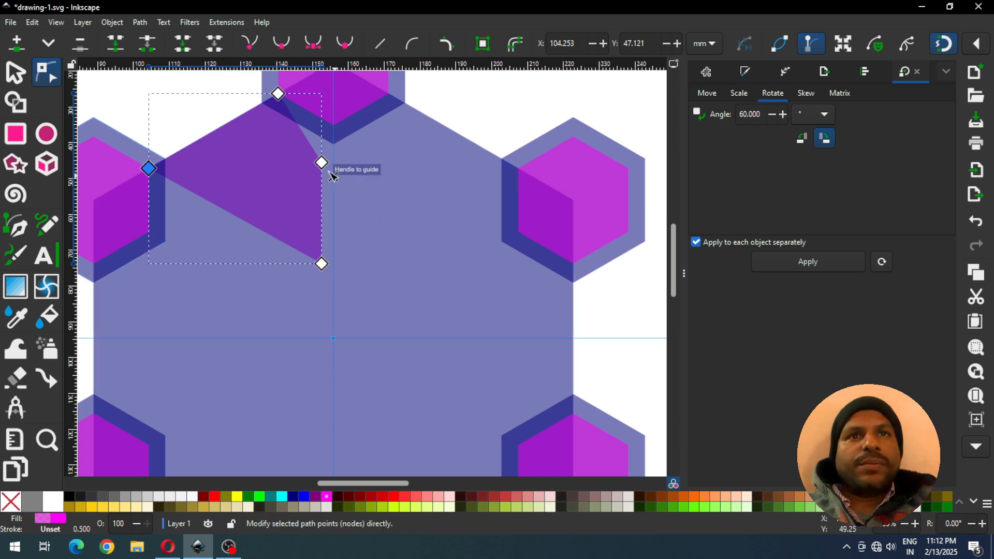
{"action": "left_click_drag", "start_coordinate": [327, 169], "coordinate": [579, 268]}
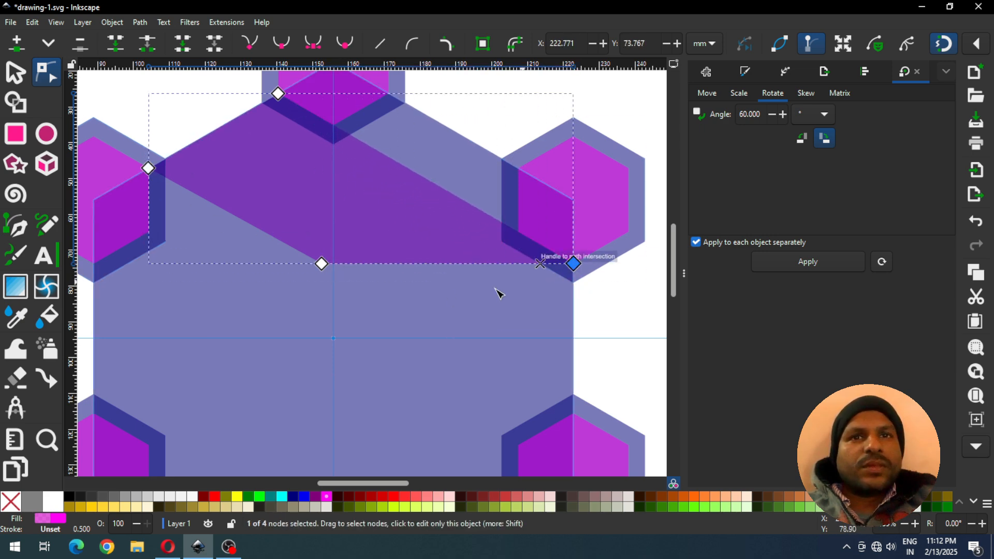
{"action": "left_click_drag", "start_coordinate": [323, 265], "coordinate": [573, 414]}
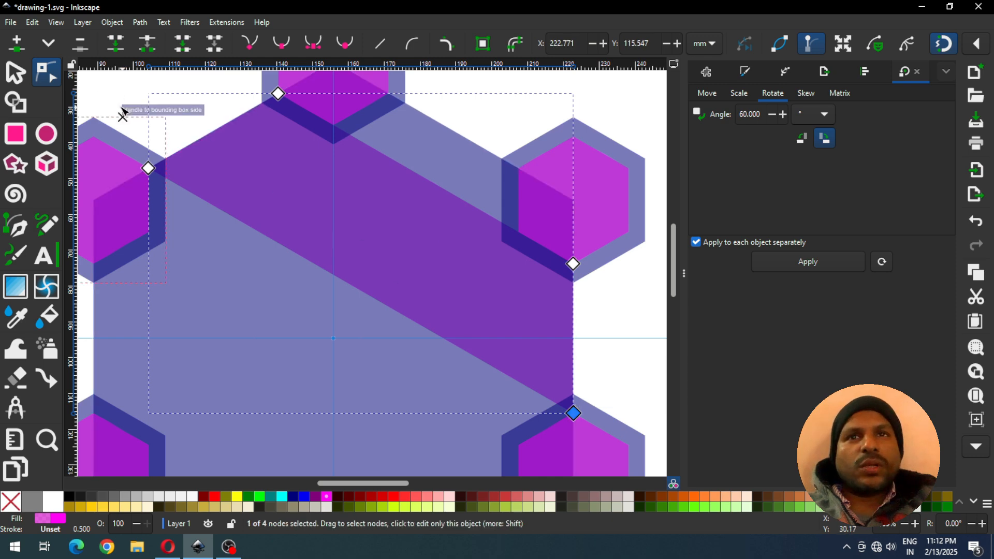
{"action": "left_click", "coordinate": [17, 71]}
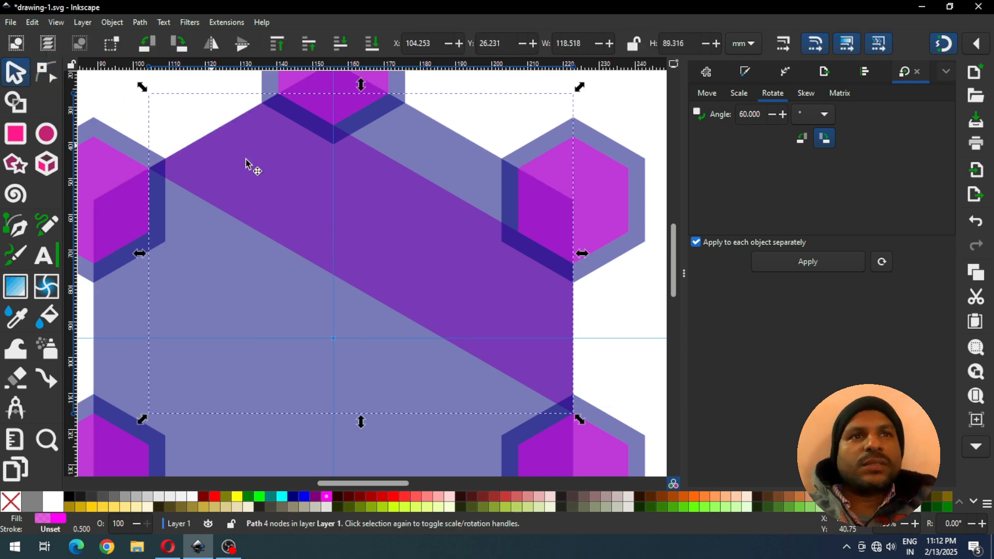
{"action": "right_click", "coordinate": [428, 249]}
{"action": "left_click", "coordinate": [469, 164]}
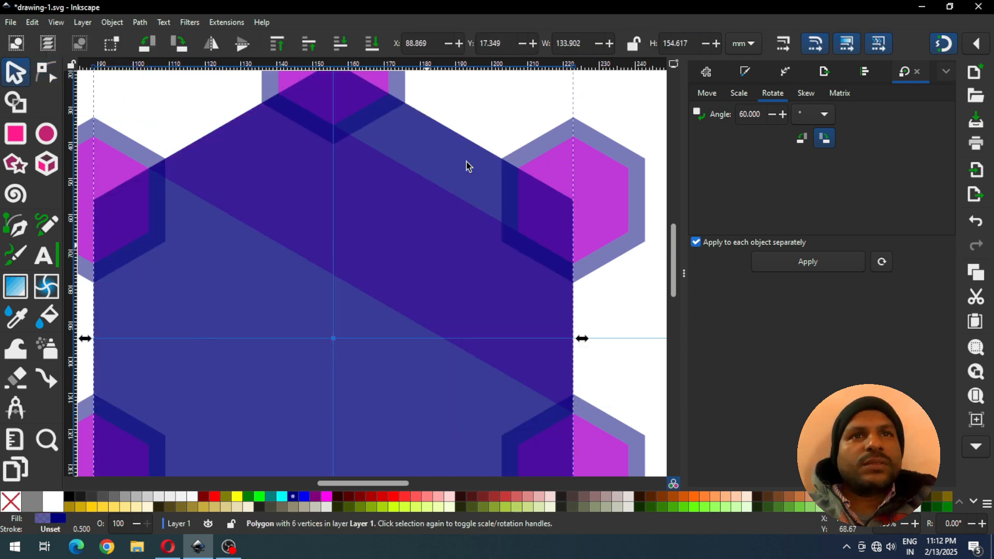
{"action": "key", "text": "ctrl+z"}
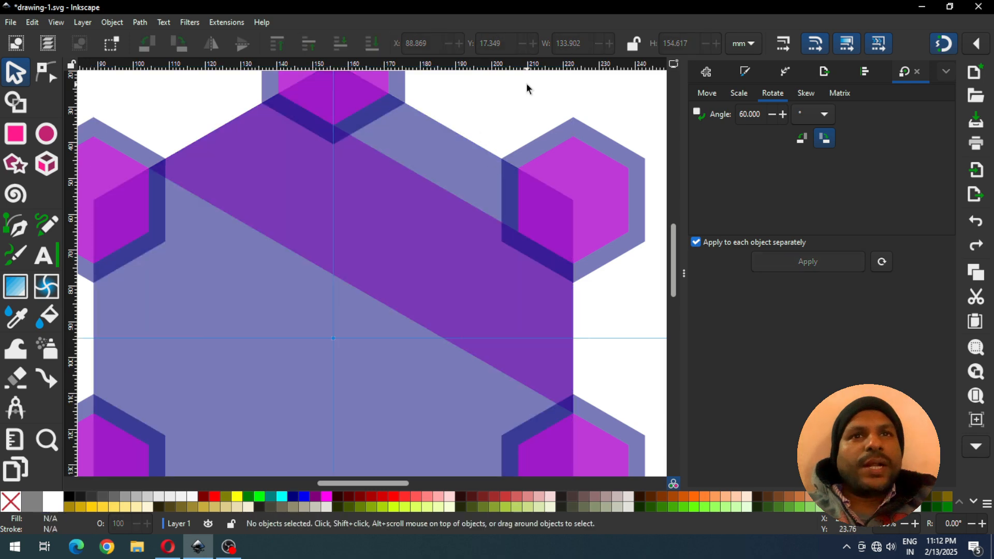
Step: Lower the large hexagon to the bottom of the stacking order and save the drawing
{"action": "left_click", "coordinate": [408, 213]}
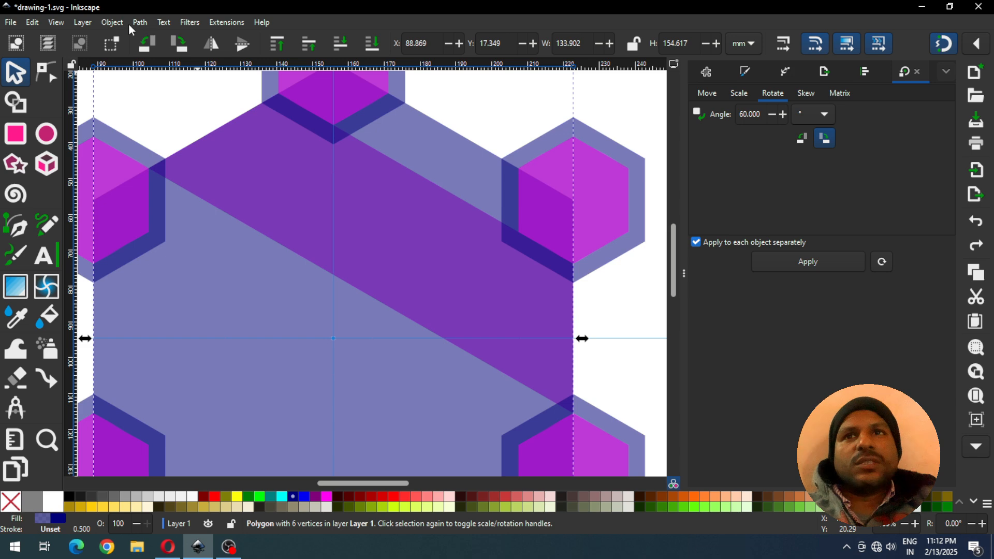
{"action": "left_click", "coordinate": [111, 23]}
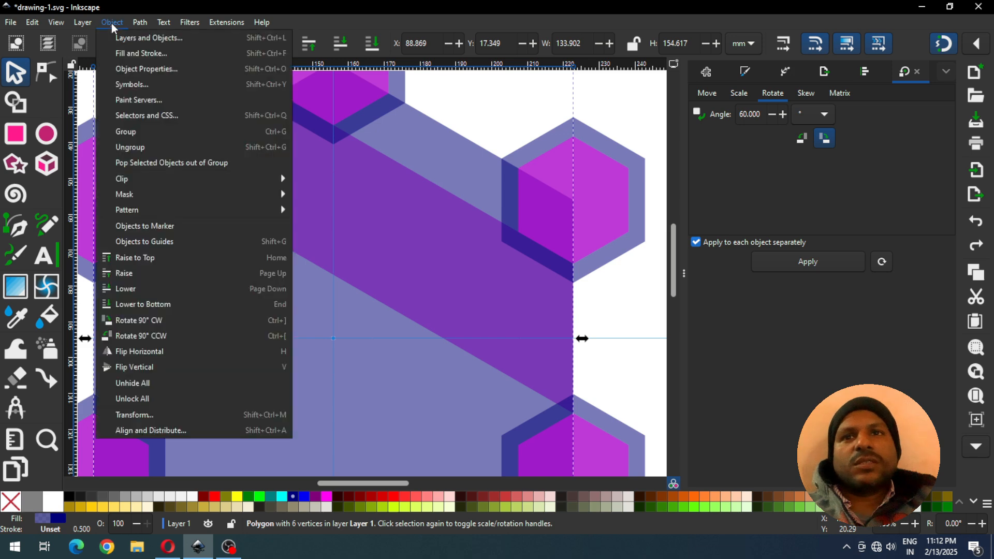
{"action": "left_click", "coordinate": [159, 309]}
{"action": "left_click", "coordinate": [595, 285]}
{"action": "key", "text": "ctrl+s"}
{"action": "key", "text": "ctrl+s"}
Step: Duplicate the magenta diagonal band in place
{"action": "left_click", "coordinate": [460, 260]}
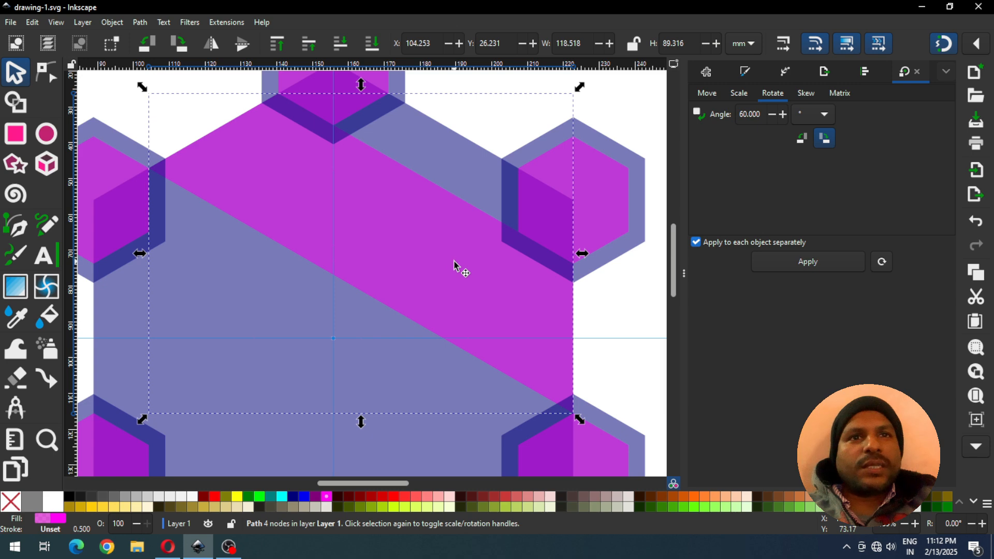
{"action": "right_click", "coordinate": [421, 235]}
{"action": "left_click", "coordinate": [461, 149]}
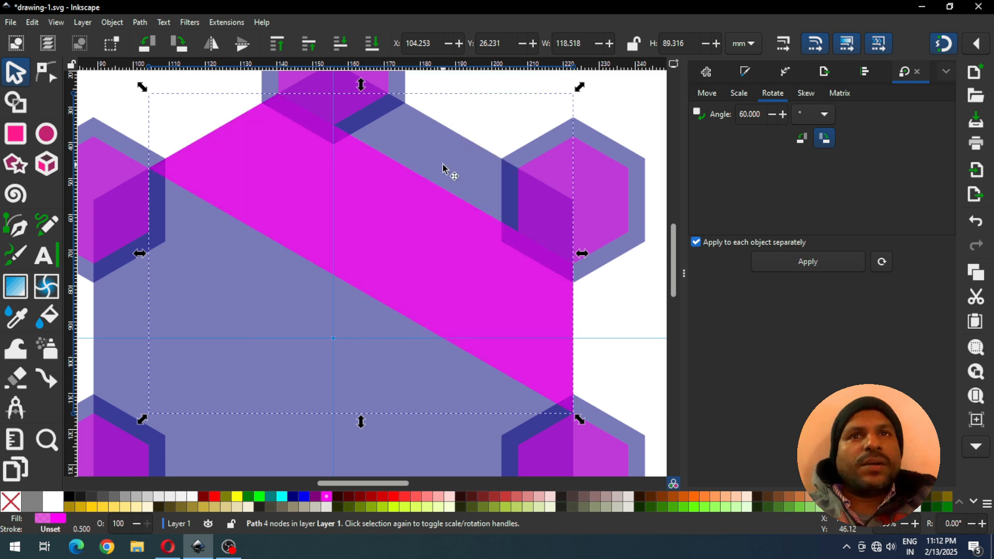
Step: Narrow the duplicate band by snapping its four nodes where the outer small hexagons cross the large hexagon's edges, and save the drawing
{"action": "left_click", "coordinate": [42, 76]}
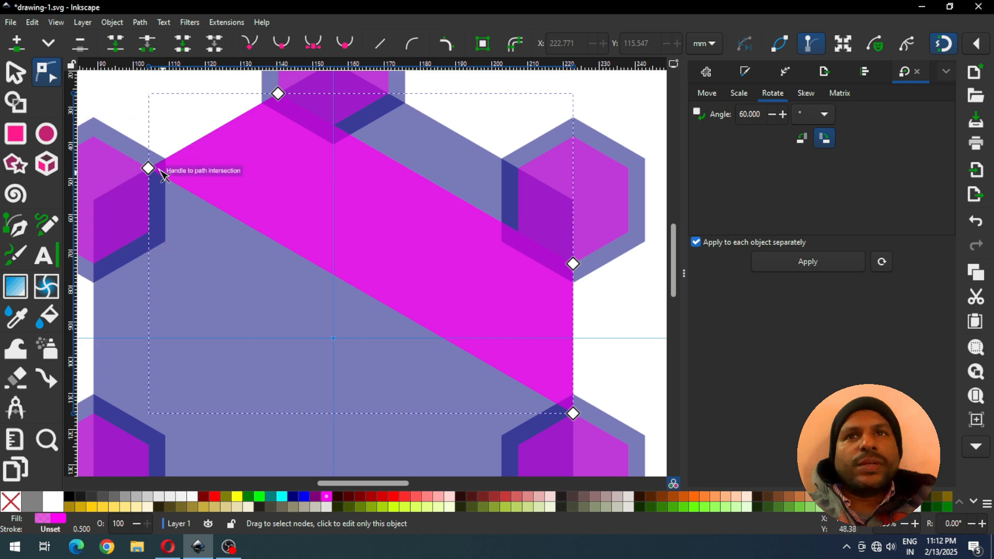
{"action": "left_click_drag", "start_coordinate": [149, 170], "coordinate": [166, 165]}
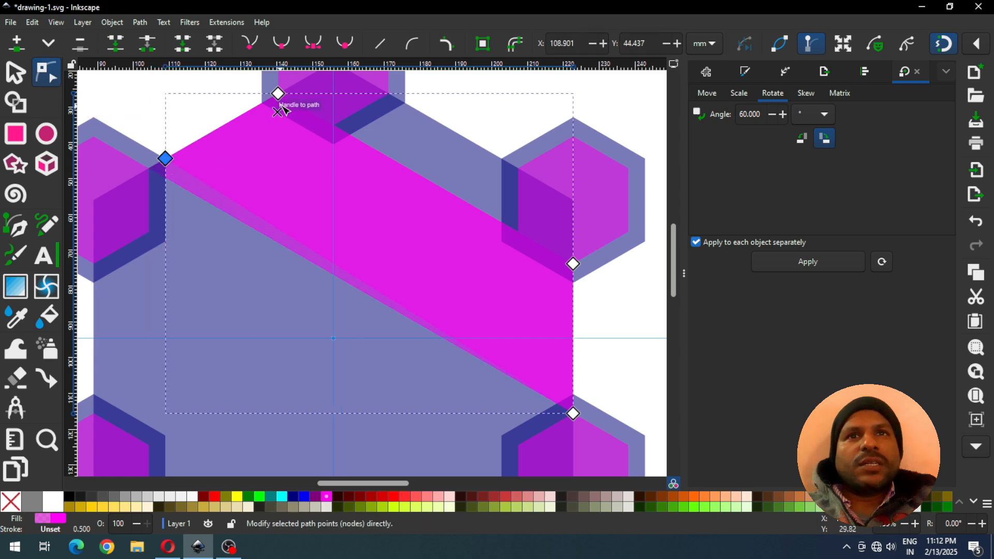
{"action": "left_click_drag", "start_coordinate": [280, 96], "coordinate": [266, 109]}
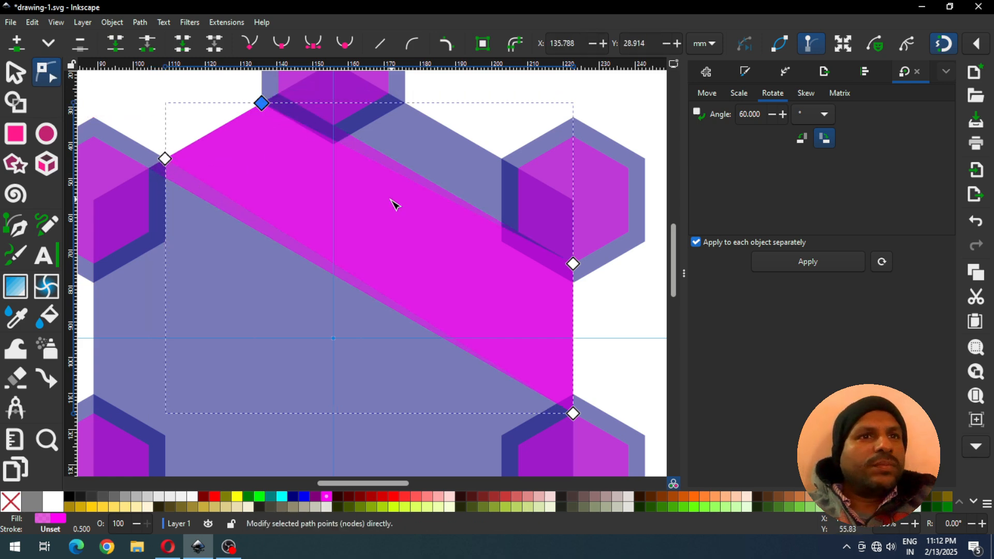
{"action": "left_click_drag", "start_coordinate": [574, 268], "coordinate": [576, 284]}
{"action": "left_click_drag", "start_coordinate": [578, 413], "coordinate": [576, 396]}
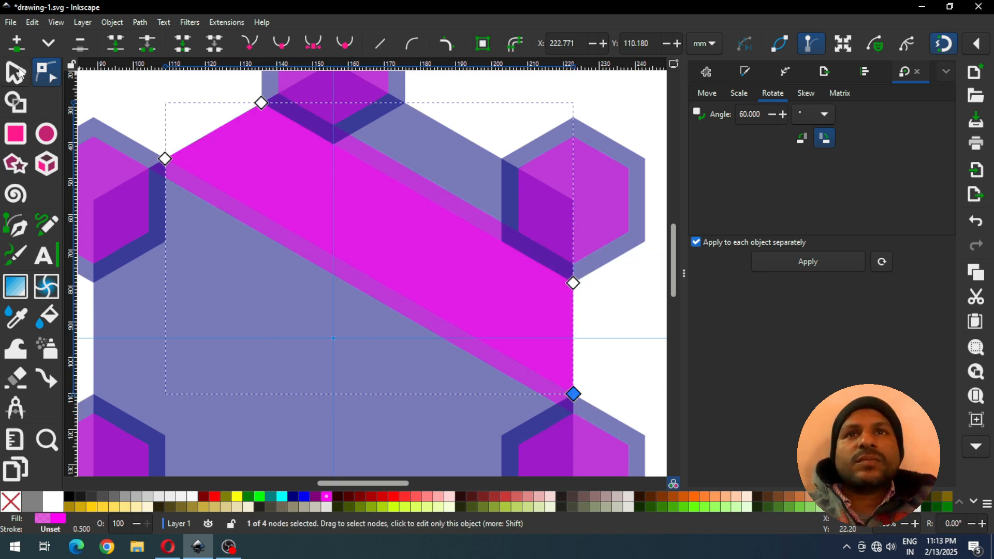
{"action": "left_click", "coordinate": [11, 73]}
{"action": "left_click", "coordinate": [595, 300]}
{"action": "key", "text": "ctrl+s"}
{"action": "key", "text": "ctrl+s"}
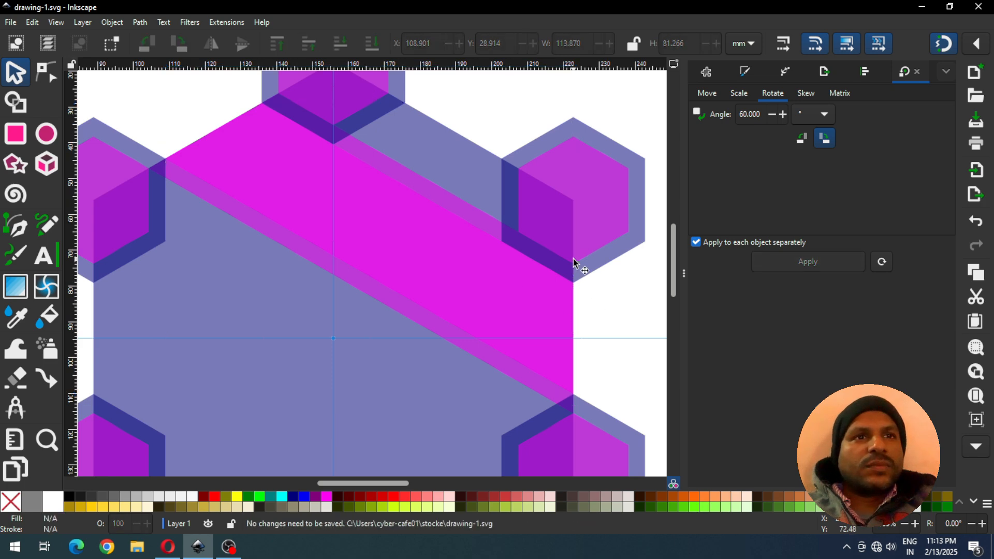
Step: Fill the narrower diagonal band with green and save the drawing
{"action": "key", "text": "minus"}
{"action": "key", "text": "minus"}
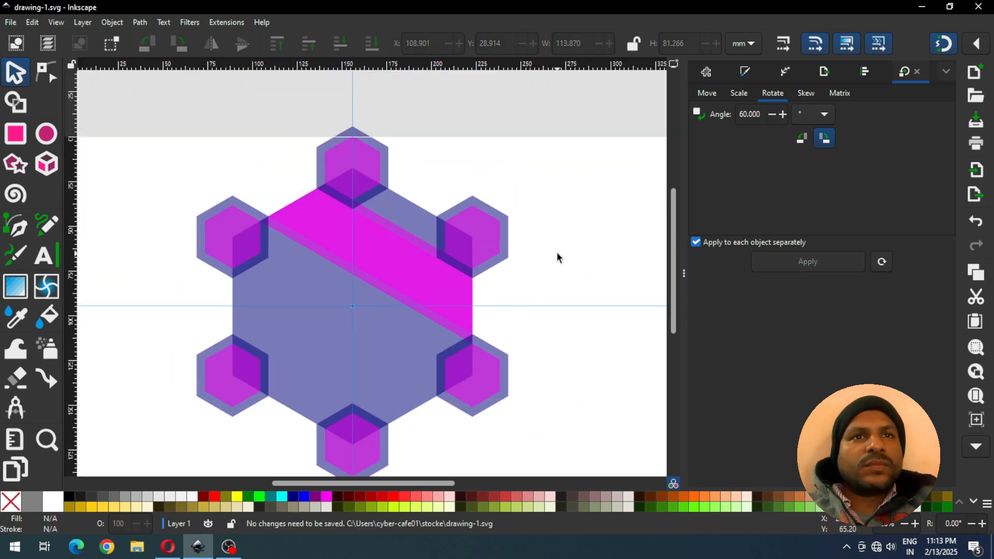
{"action": "left_click", "coordinate": [400, 258]}
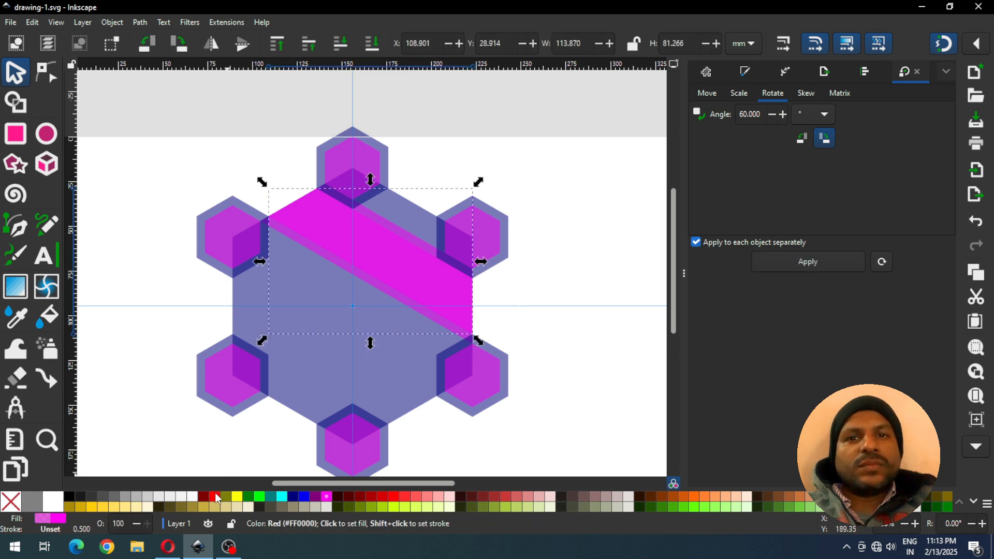
{"action": "left_click", "coordinate": [247, 497]}
{"action": "left_click", "coordinate": [560, 230]}
{"action": "key", "text": "ctrl+s"}
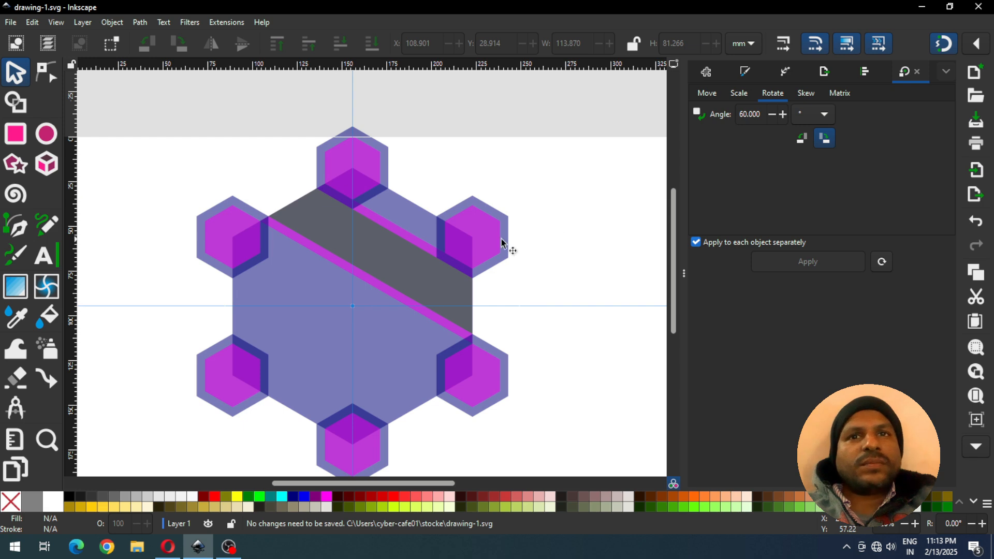
Step: Group the narrow and wide diagonal bands and move the group's rotation centre to the guide intersection
{"action": "left_click", "coordinate": [393, 259]}
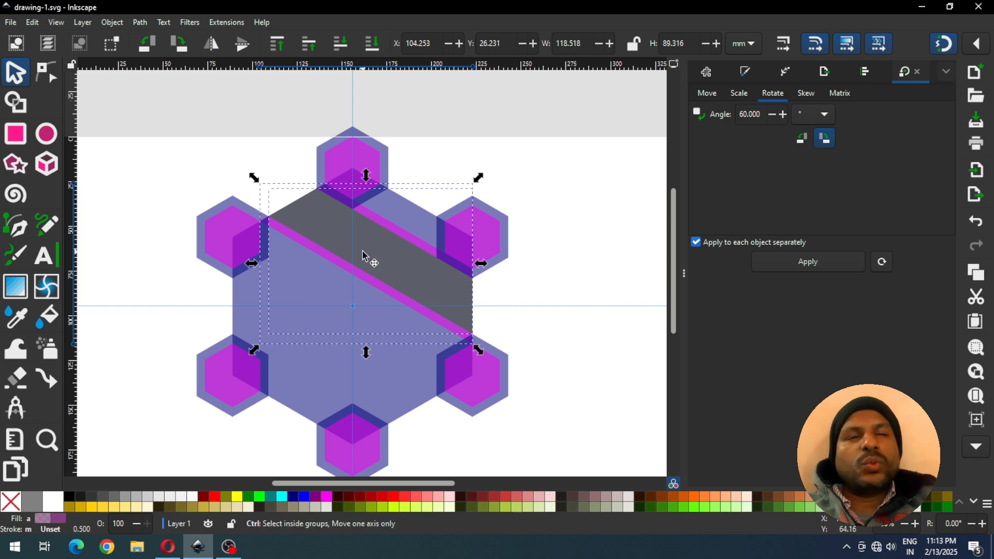
{"action": "key", "text": "ctrl+g"}
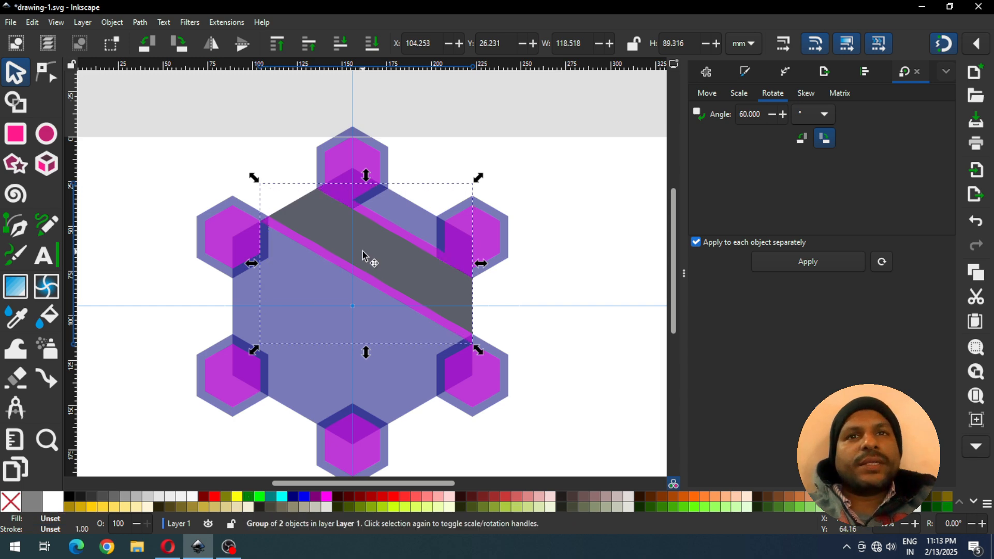
{"action": "left_click", "coordinate": [323, 225]}
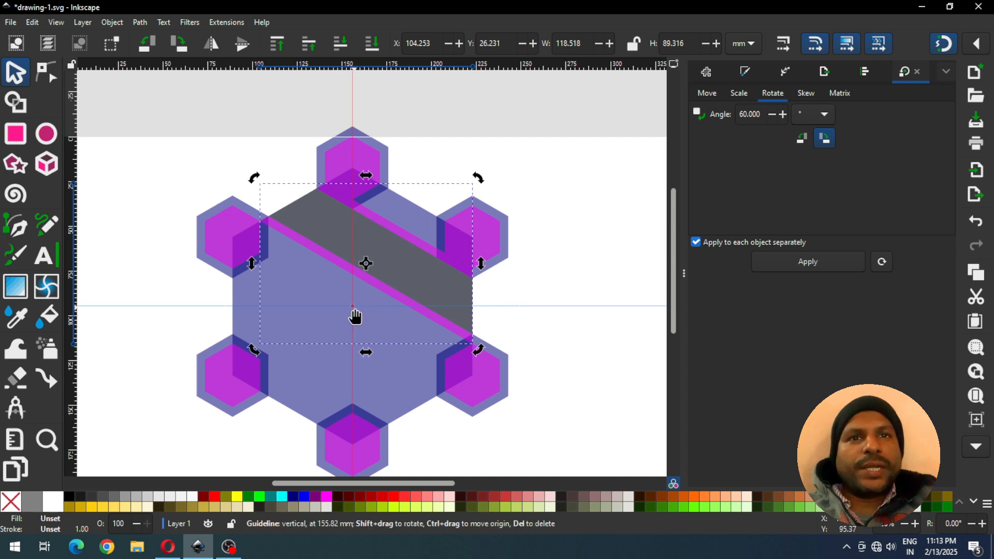
{"action": "left_click_drag", "start_coordinate": [366, 266], "coordinate": [351, 305]}
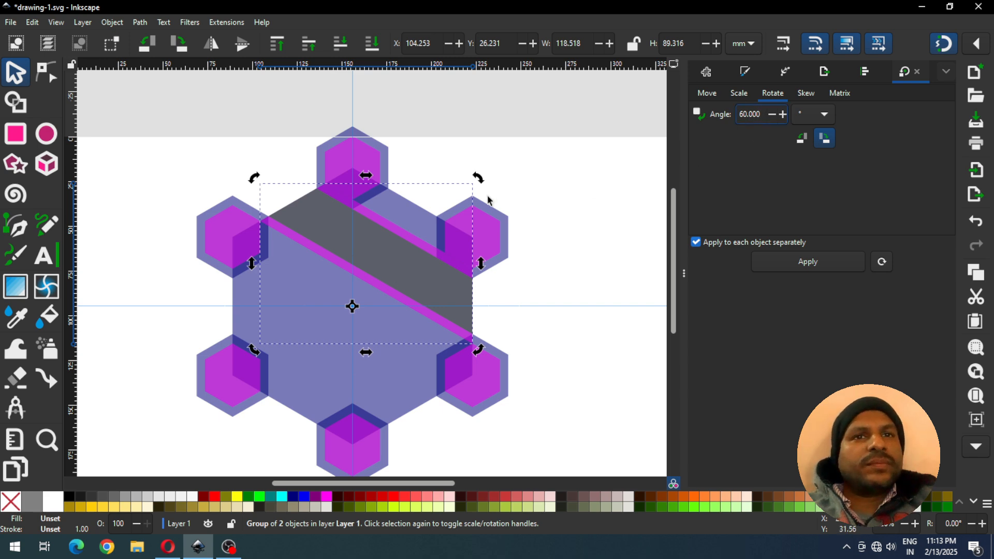
Step: Rotate the band group 60° clockwise and add two successive duplicates, each rotated a further 60° clockwise around the guide intersection
{"action": "left_click", "coordinate": [780, 264]}
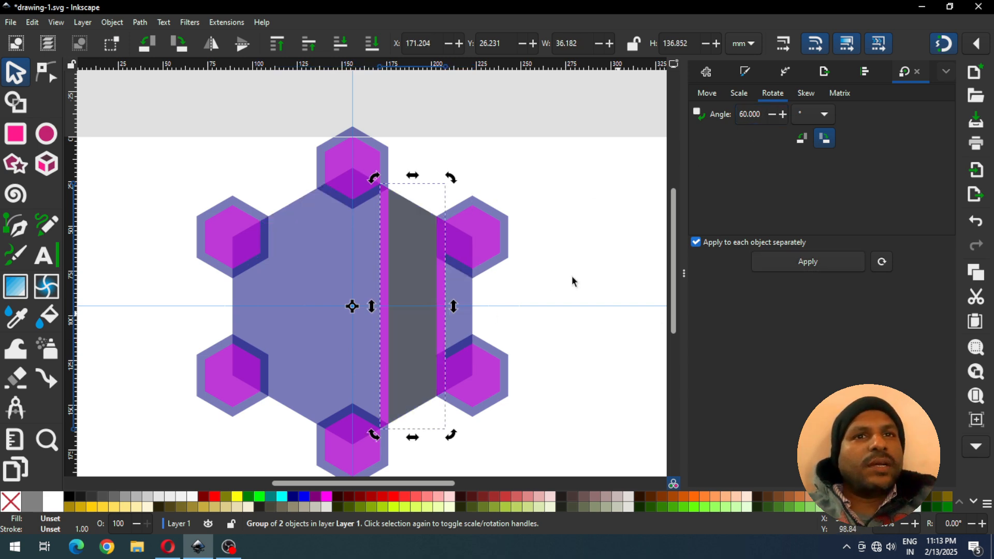
{"action": "right_click", "coordinate": [412, 238]}
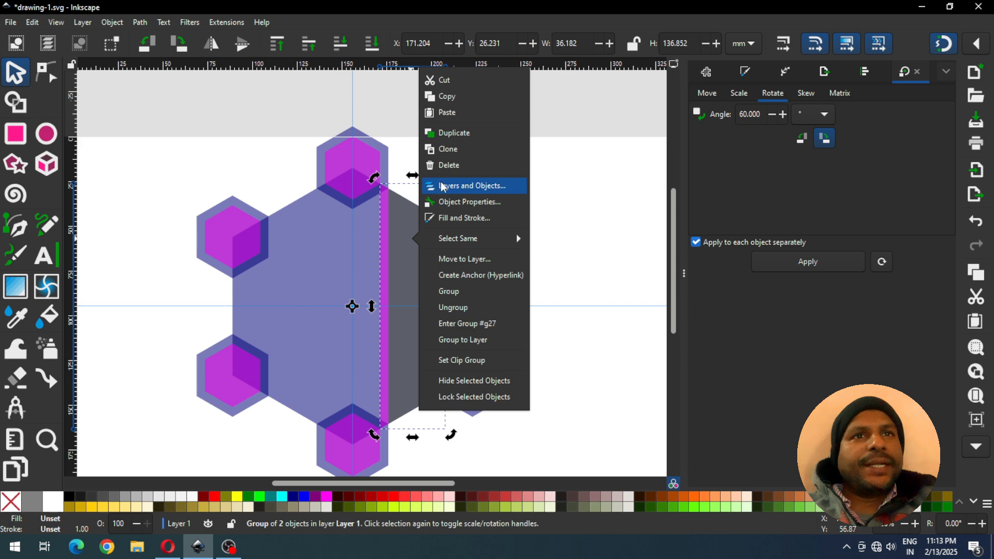
{"action": "left_click", "coordinate": [462, 134]}
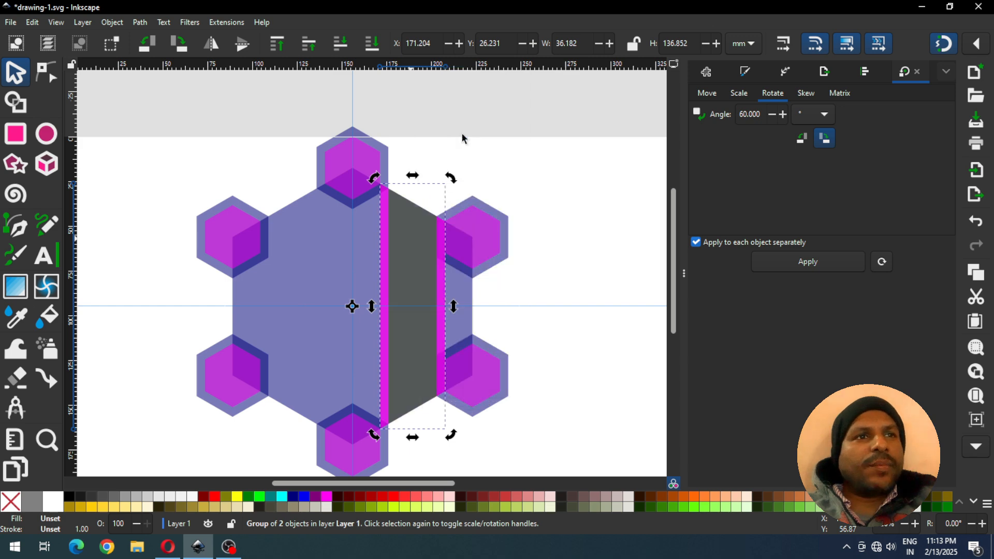
{"action": "left_click", "coordinate": [806, 261]}
{"action": "right_click", "coordinate": [418, 341]}
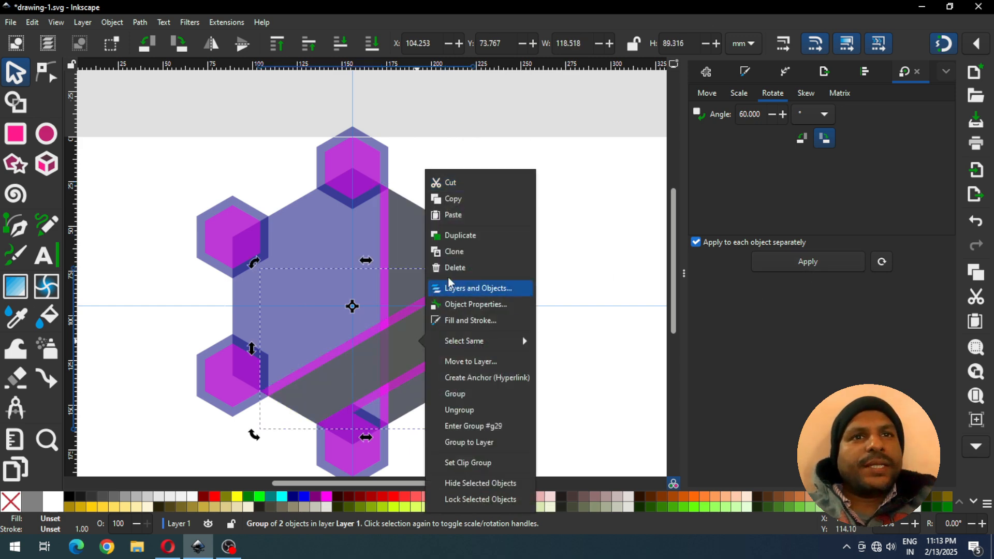
{"action": "left_click", "coordinate": [459, 236]}
{"action": "left_click", "coordinate": [770, 263]}
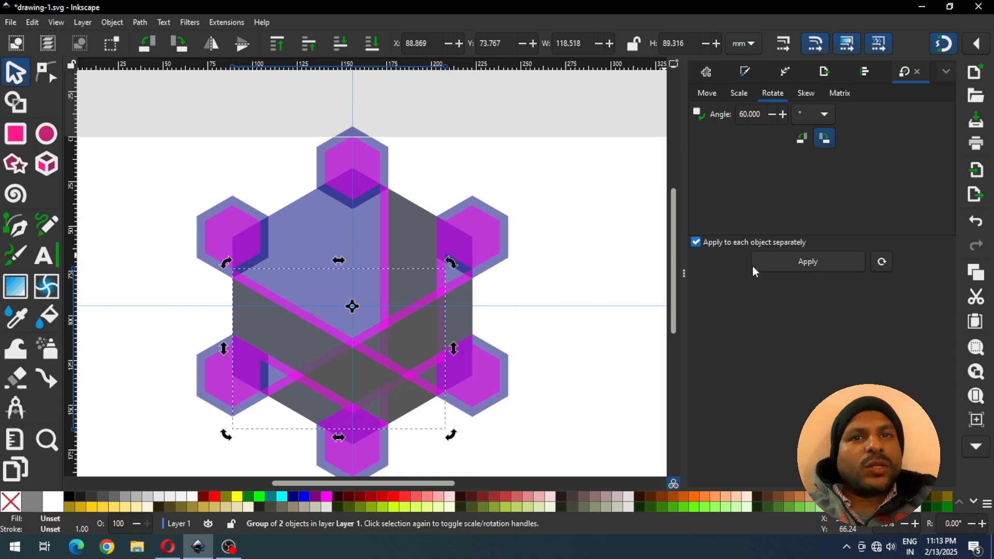
Step: Add two more successive duplicates of the band group, each rotated a further 60° clockwise around the guide intersection, and save the drawing
{"action": "right_click", "coordinate": [304, 340]}
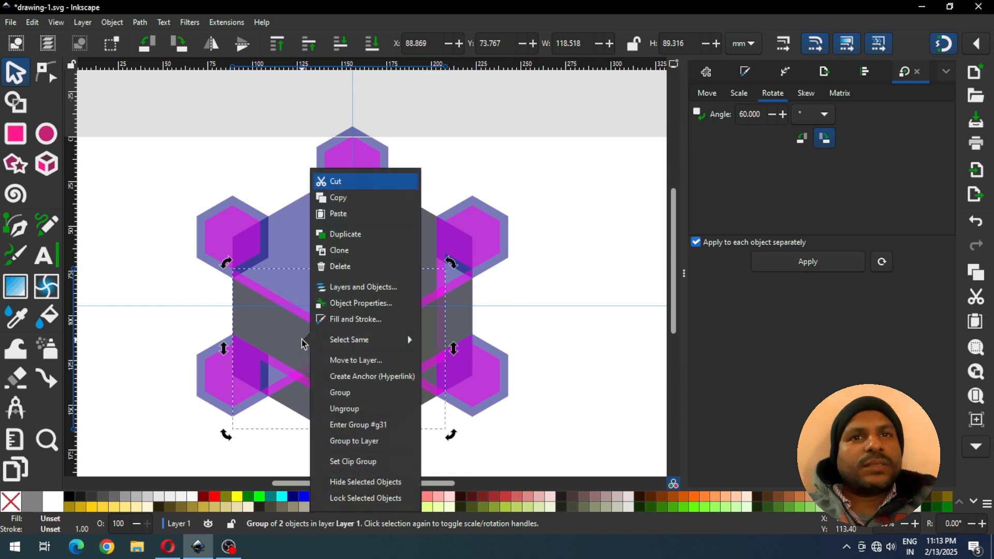
{"action": "left_click", "coordinate": [340, 237]}
{"action": "left_click", "coordinate": [799, 264]}
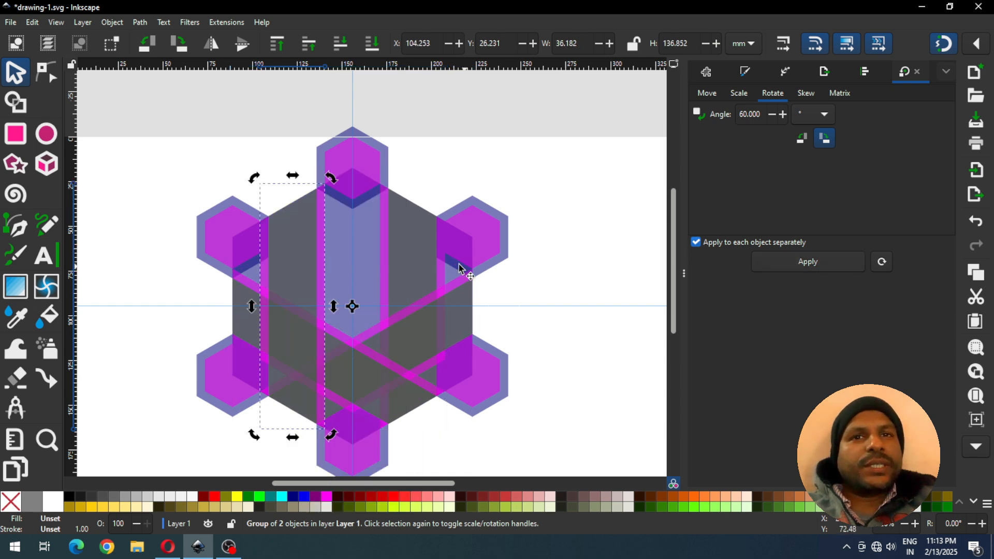
{"action": "right_click", "coordinate": [298, 264]}
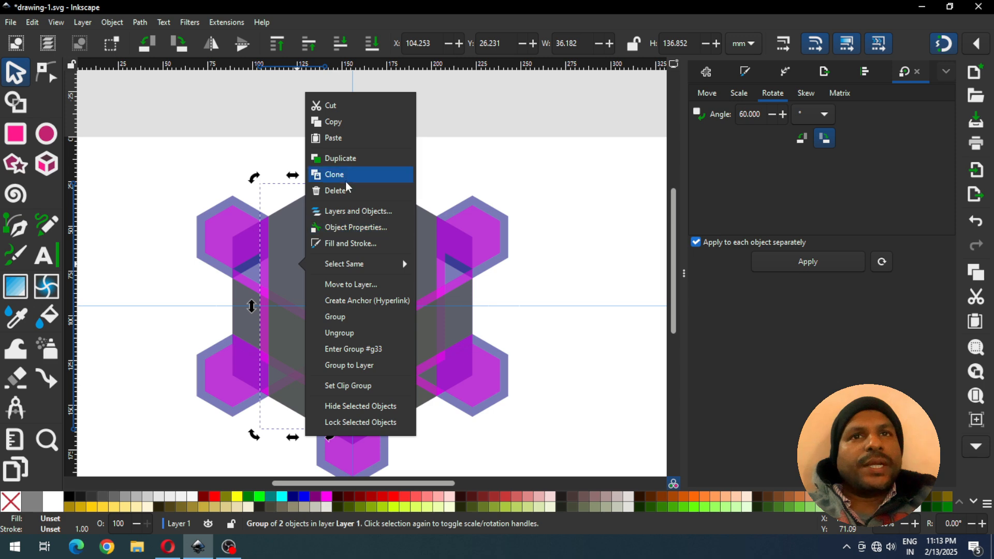
{"action": "left_click", "coordinate": [340, 159]}
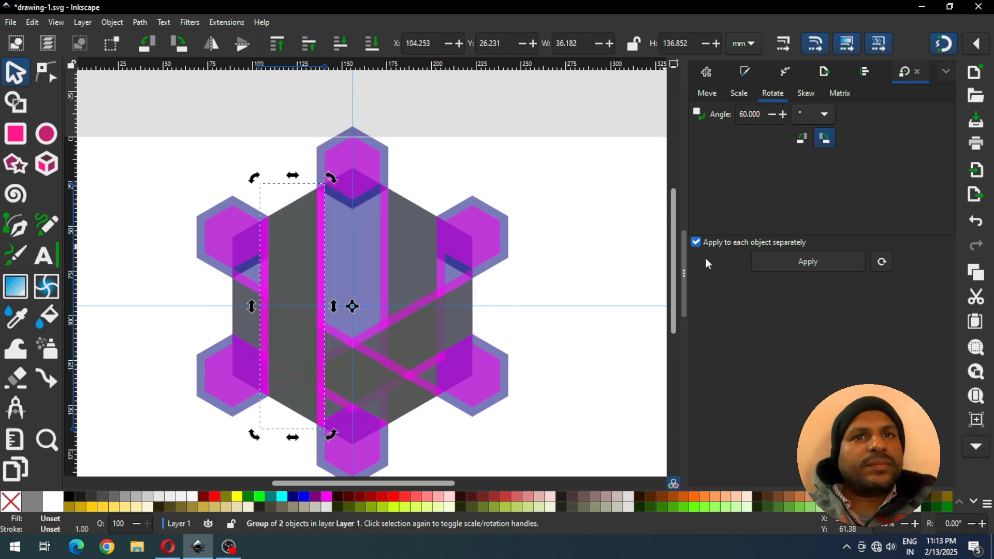
{"action": "left_click", "coordinate": [781, 261]}
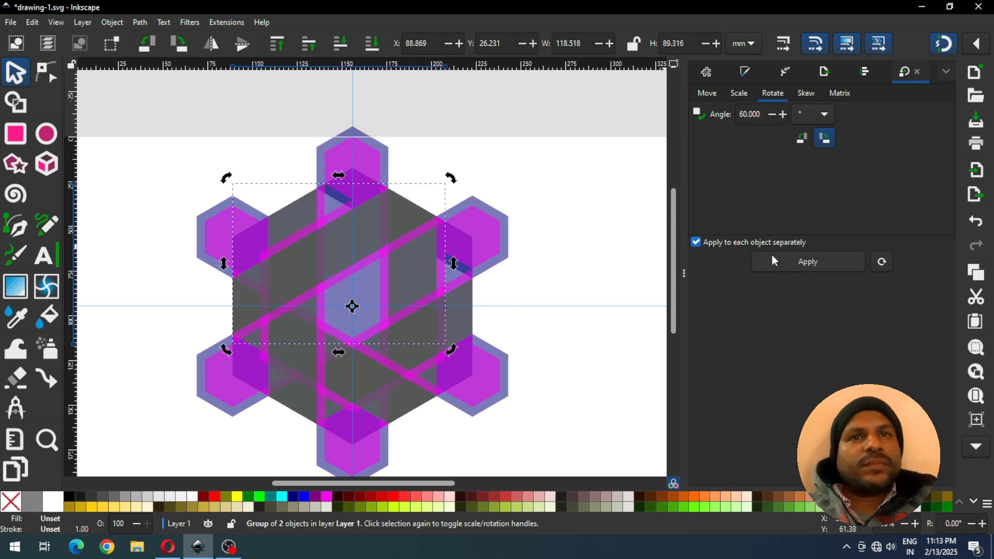
{"action": "left_click", "coordinate": [527, 275]}
{"action": "key", "text": "ctrl+s"}
{"action": "key", "text": "ctrl+s"}
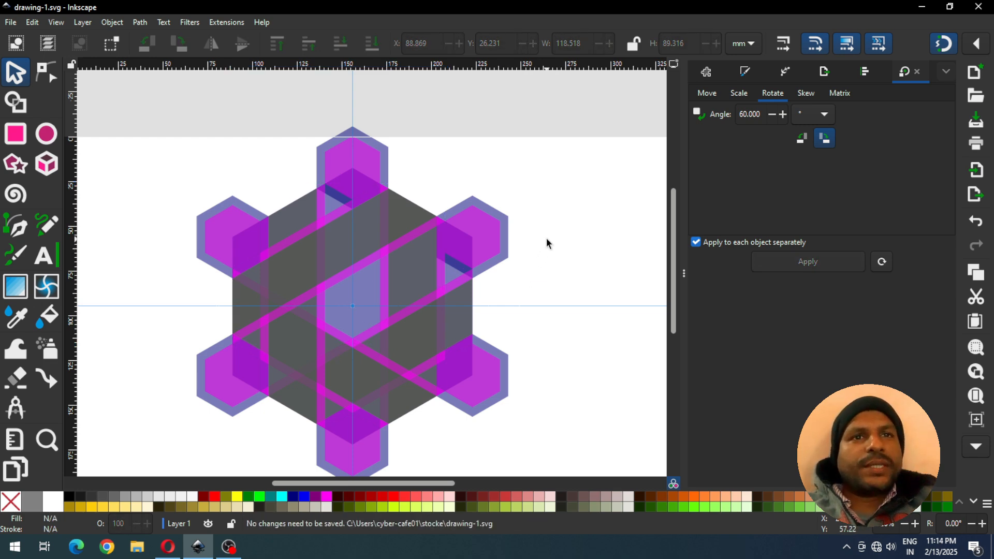
Step: Delete all six small concentric hexagon groups at the large hexagon's vertices
{"action": "left_click", "coordinate": [492, 242]}
{"action": "key", "text": "Delete"}
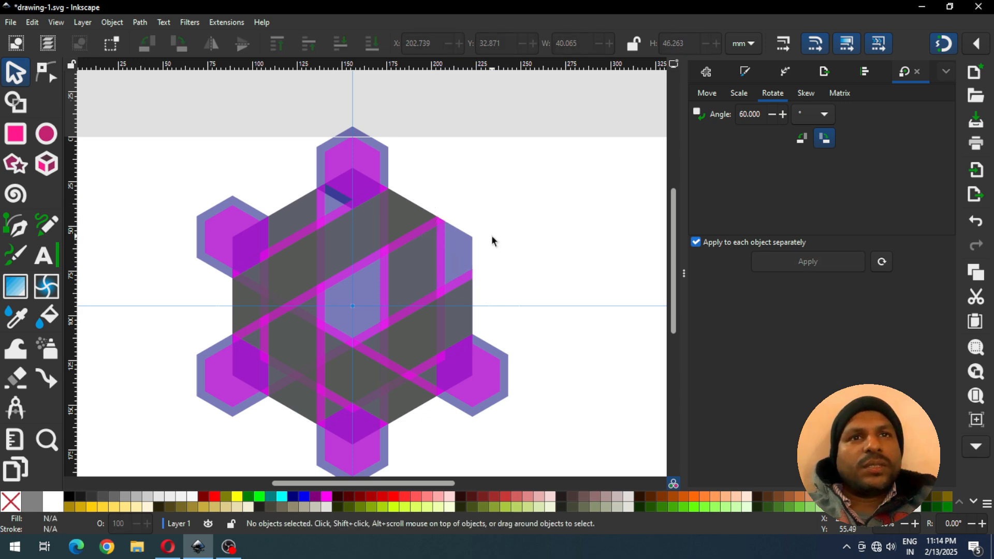
{"action": "left_click", "coordinate": [489, 402]}
{"action": "key", "text": "Delete"}
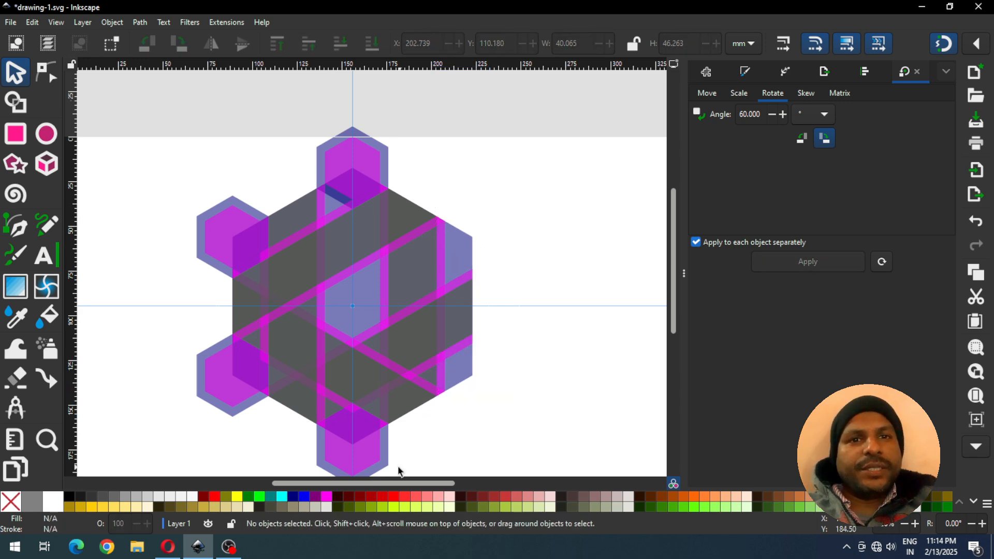
{"action": "left_click", "coordinate": [372, 462]}
{"action": "key", "text": "Delete"}
{"action": "left_click", "coordinate": [215, 400]}
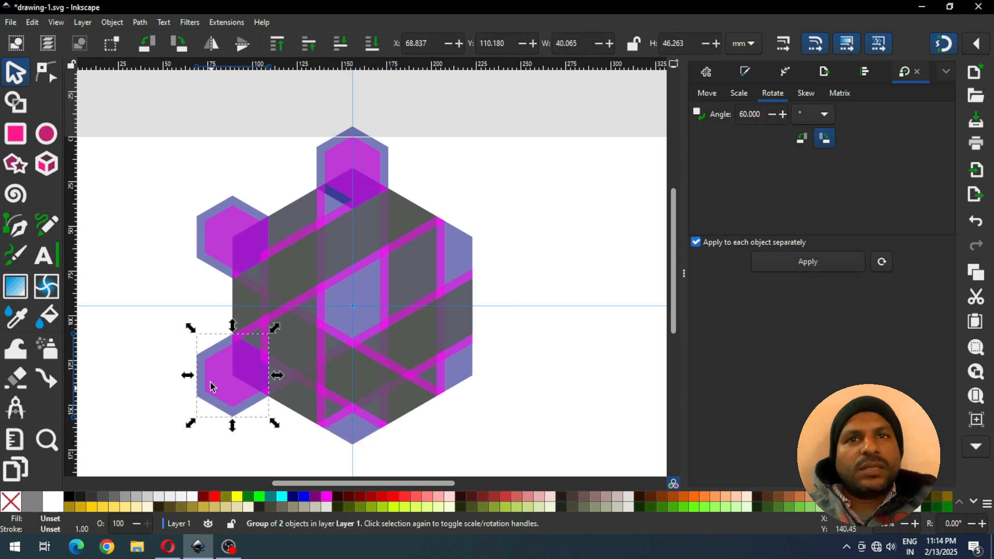
{"action": "key", "text": "Delete"}
{"action": "left_click", "coordinate": [204, 235]}
{"action": "key", "text": "Delete"}
{"action": "left_click", "coordinate": [332, 164]}
{"action": "key", "text": "Delete"}
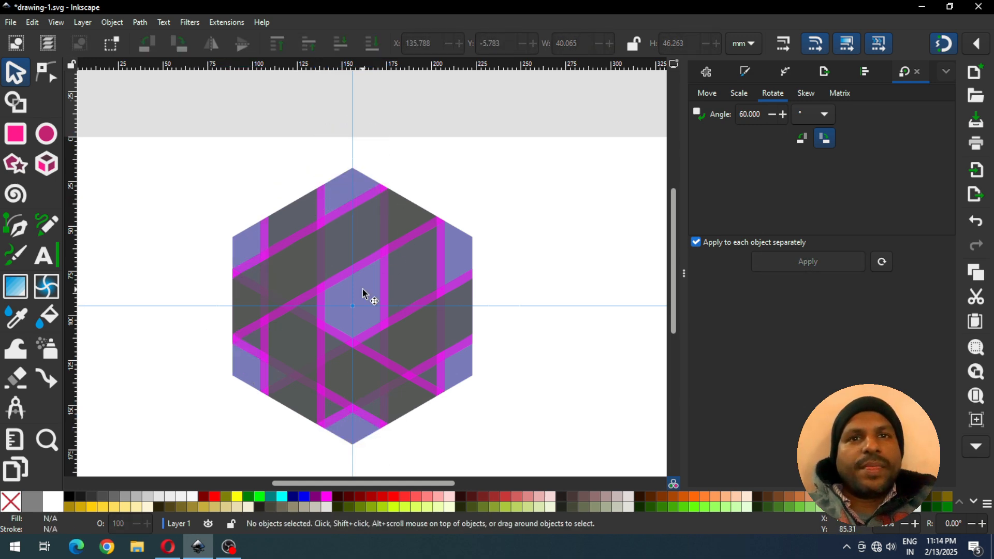
Step: Duplicate the left vertical band group rotated 60° clockwise, add another duplicate rotated a further 60°, and save the drawing
{"action": "left_click", "coordinate": [300, 208]}
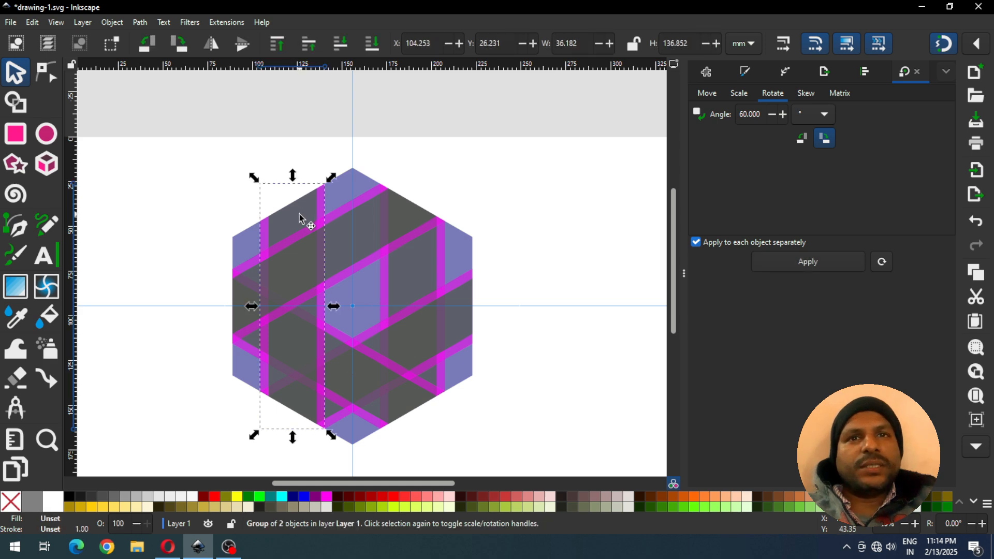
{"action": "right_click", "coordinate": [299, 214]}
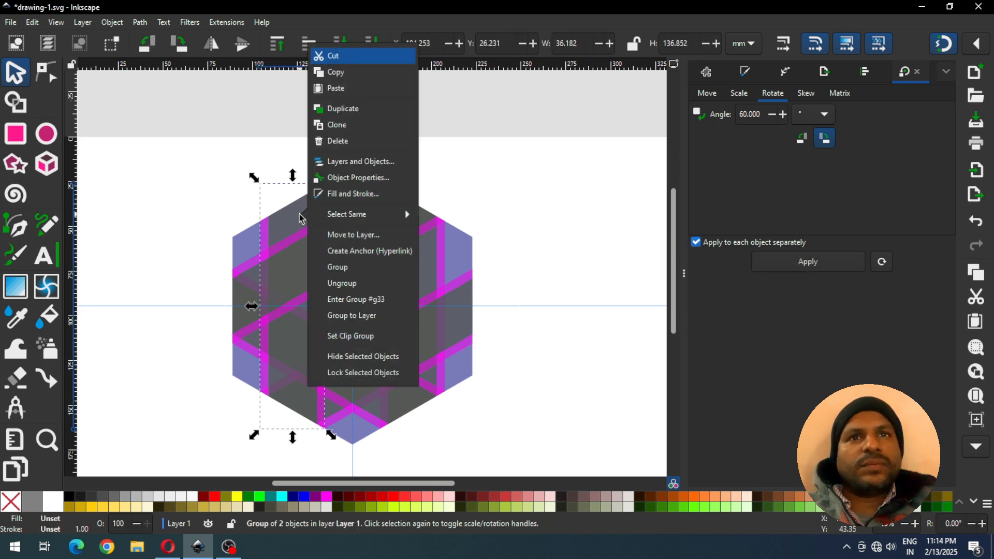
{"action": "left_click", "coordinate": [342, 108]}
{"action": "left_click", "coordinate": [787, 257]}
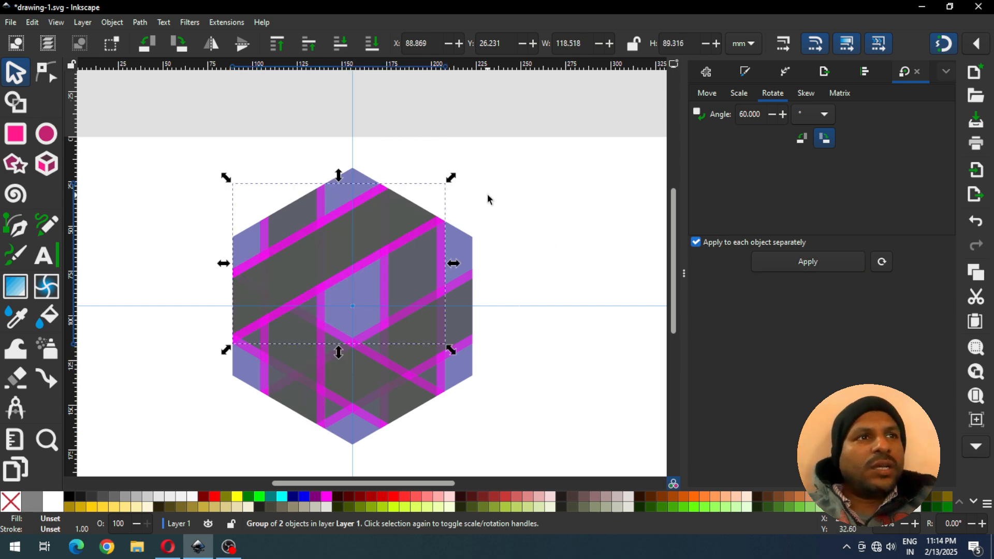
{"action": "right_click", "coordinate": [353, 233]}
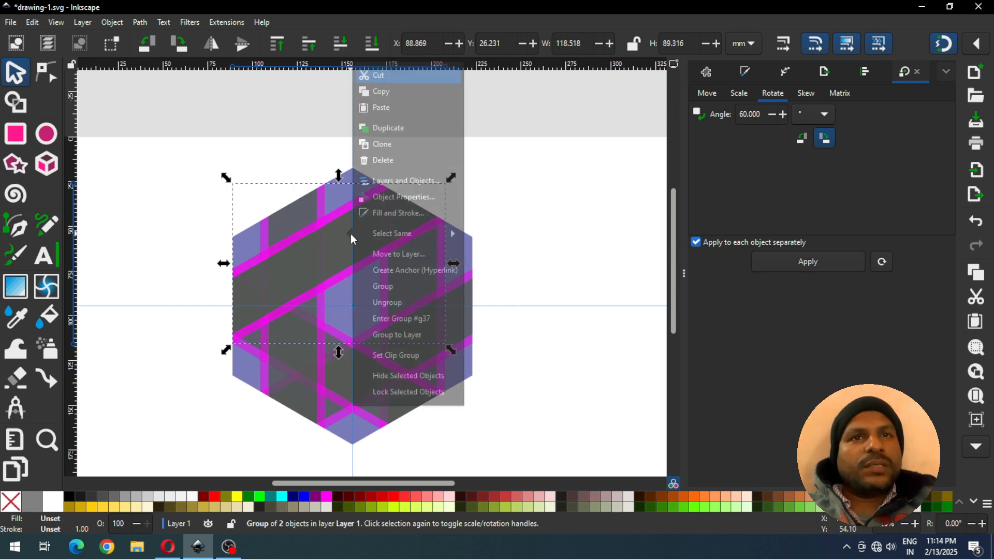
{"action": "left_click", "coordinate": [393, 129]}
{"action": "left_click", "coordinate": [763, 267]}
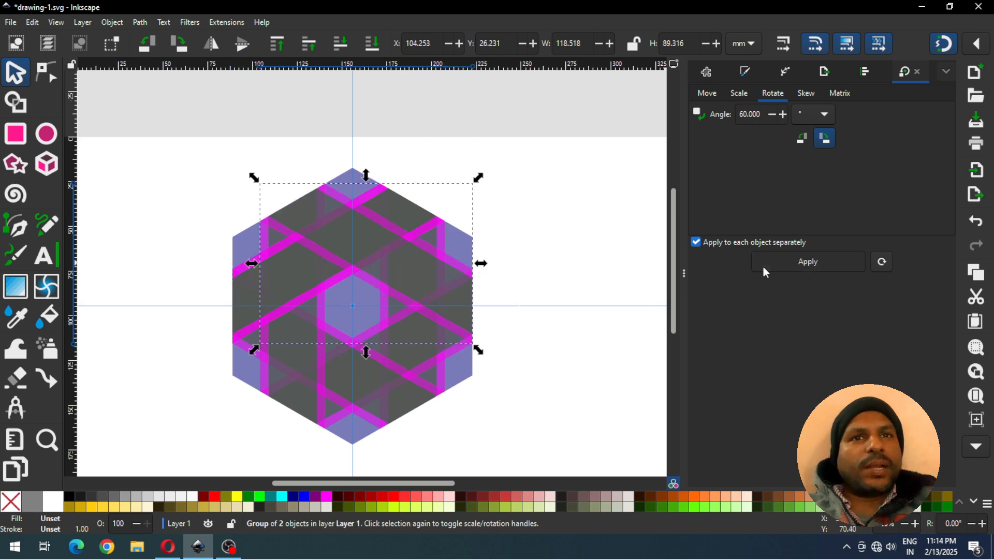
{"action": "left_click", "coordinate": [502, 175]}
{"action": "key", "text": "ctrl+s"}
{"action": "key", "text": "ctrl+s"}
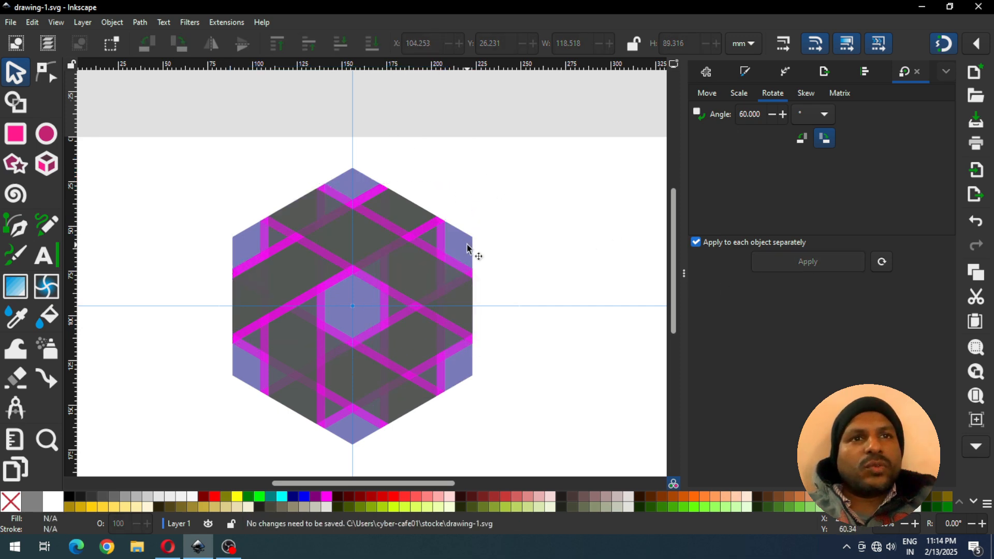
Step: Move the large background hexagon out from behind the bands and delete it
{"action": "left_click", "coordinate": [467, 247]}
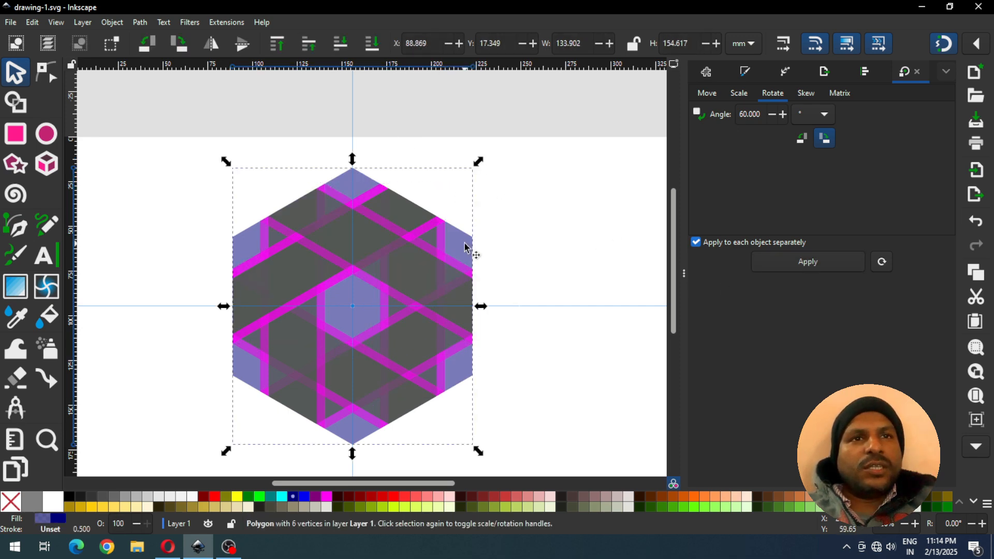
{"action": "left_click_drag", "start_coordinate": [468, 249], "coordinate": [613, 228]}
{"action": "left_click_drag", "start_coordinate": [468, 195], "coordinate": [558, 224]}
{"action": "key", "text": "Delete"}
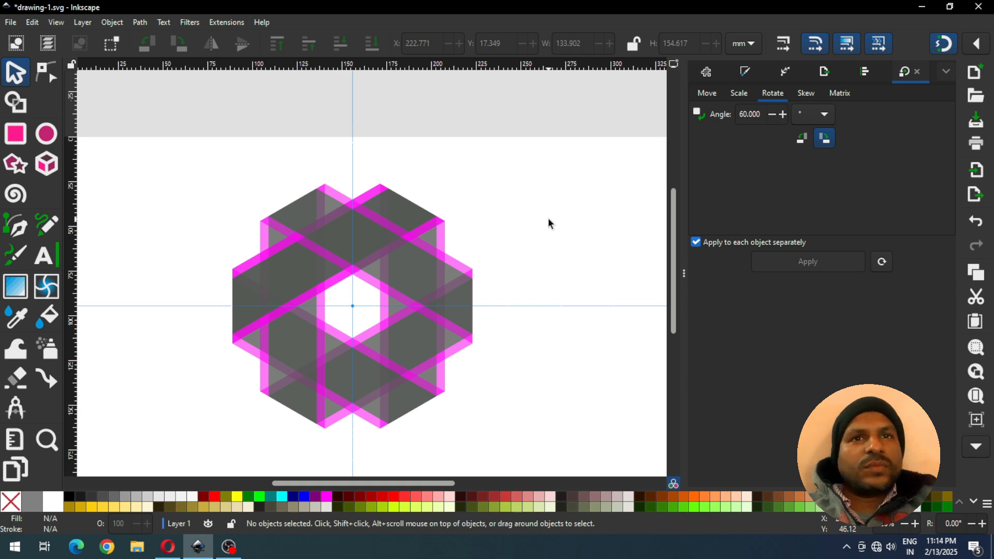
Step: Pull the surplus band group off the overlapping upper-left diagonal band and delete it
{"action": "left_click_drag", "start_coordinate": [196, 160], "coordinate": [517, 446]}
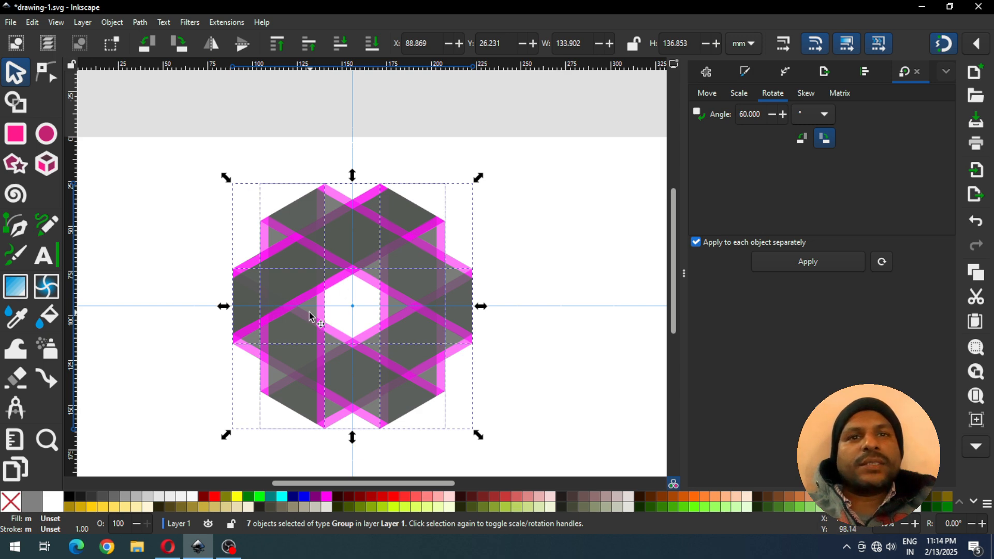
{"action": "left_click", "coordinate": [515, 372]}
{"action": "double_click", "coordinate": [407, 405]}
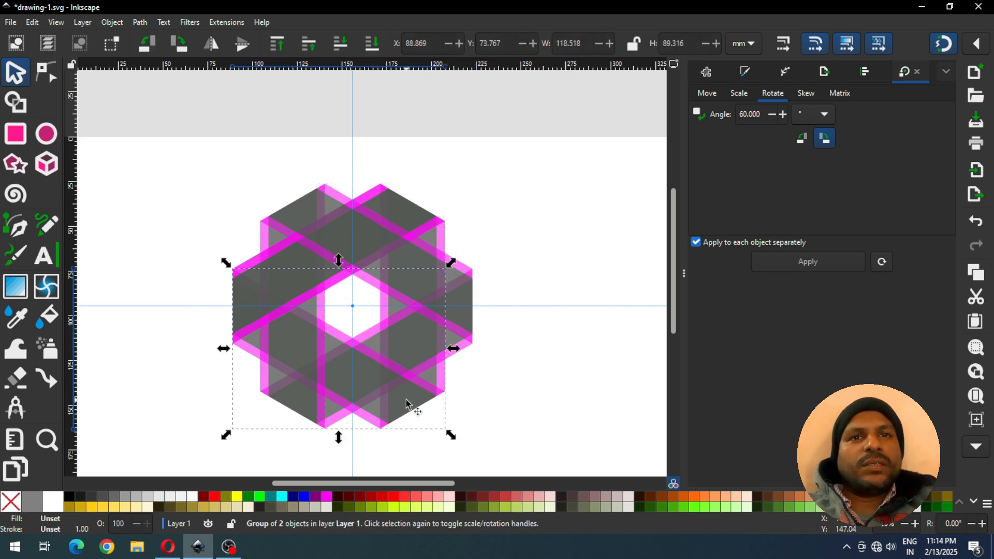
{"action": "left_click_drag", "start_coordinate": [271, 275], "coordinate": [159, 232]}
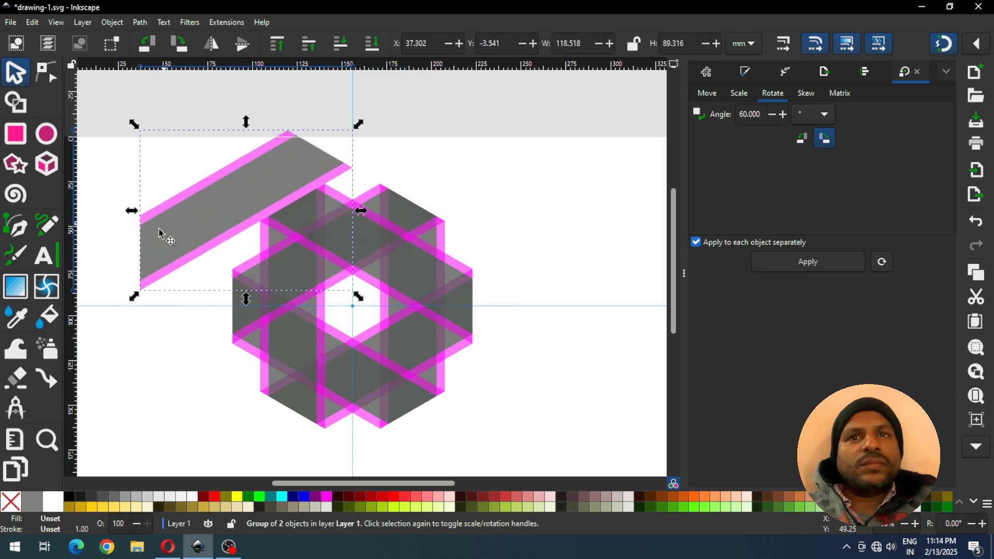
{"action": "key", "text": "ctrl+z"}
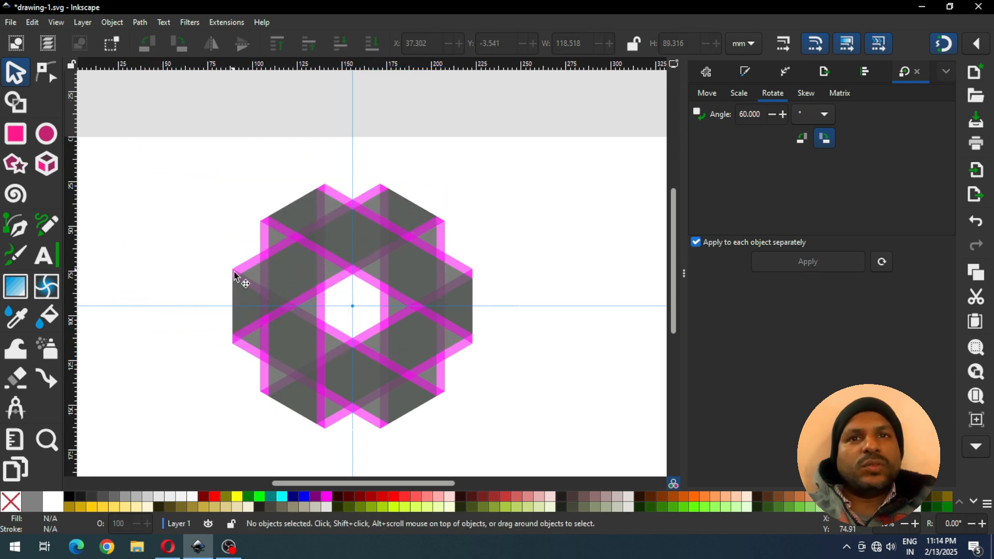
Step: Ungroup all six band groups into separate paths and save the drawing
{"action": "left_click_drag", "start_coordinate": [206, 161], "coordinate": [513, 450]}
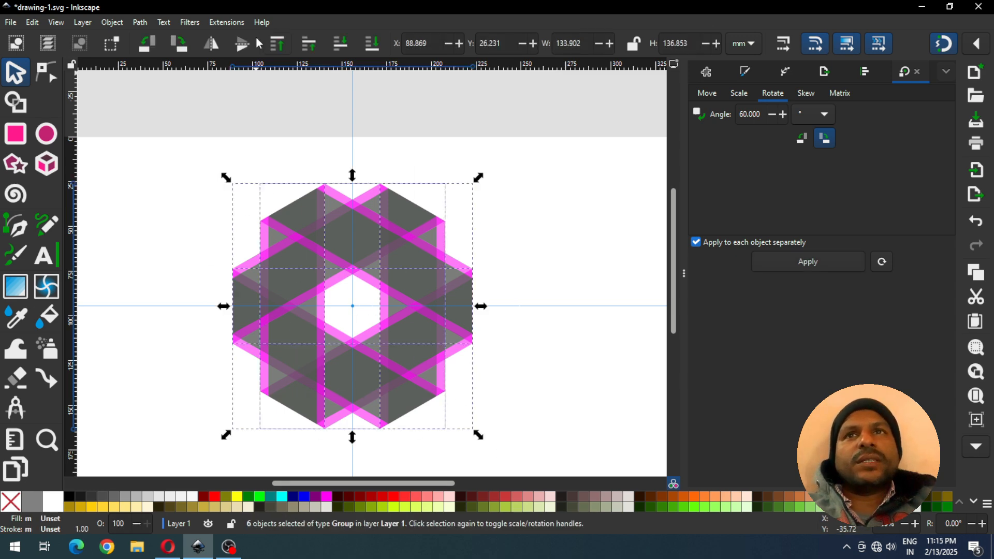
{"action": "left_click", "coordinate": [113, 23]}
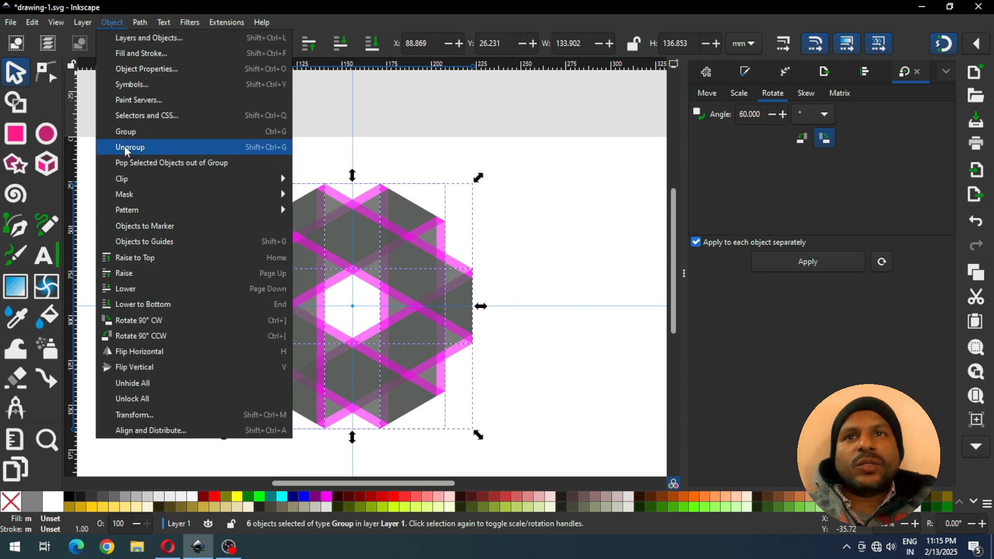
{"action": "left_click", "coordinate": [127, 150]}
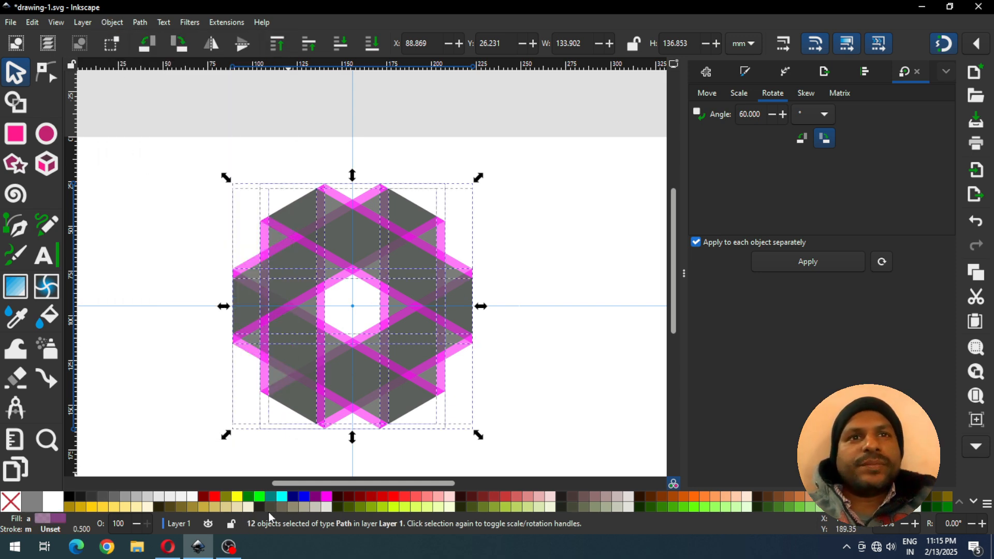
{"action": "left_click", "coordinate": [510, 218]}
{"action": "key", "text": "ctrl+s"}
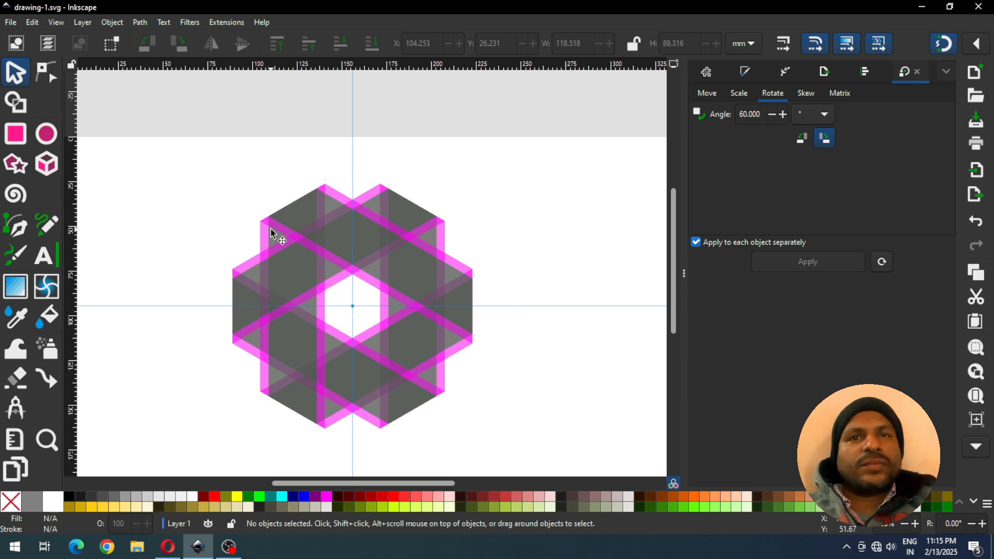
Step: Raise the wide magenta vertical band on the right side of the design to the top of the stacking order
{"action": "key", "text": "z"}
{"action": "left_click_drag", "start_coordinate": [221, 190], "coordinate": [524, 379]}
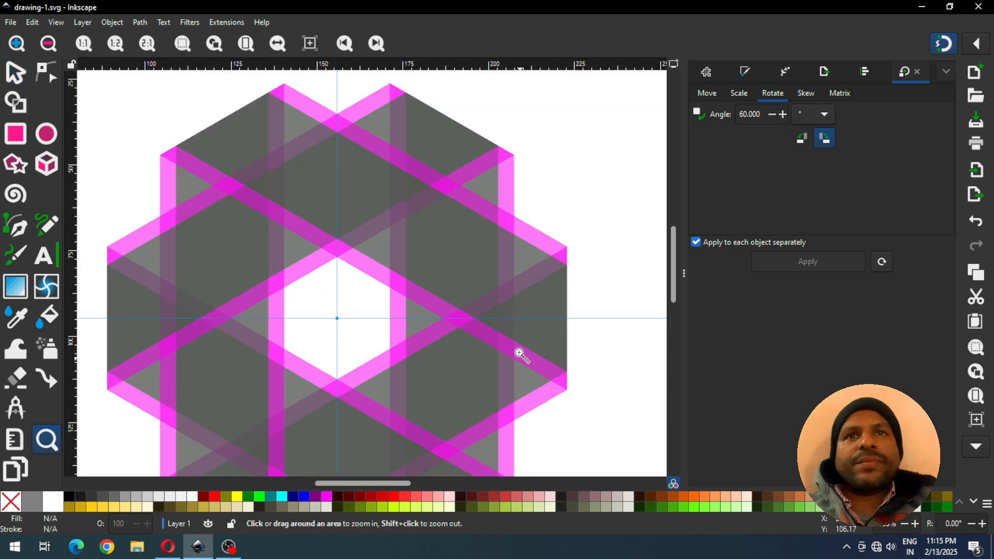
{"action": "left_click", "coordinate": [16, 73]}
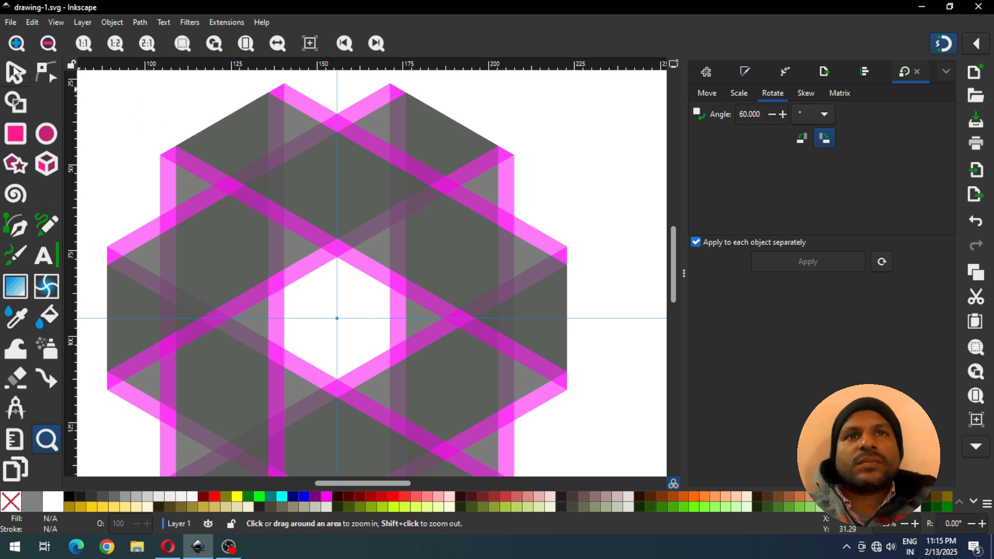
{"action": "key", "text": "ctrl+s"}
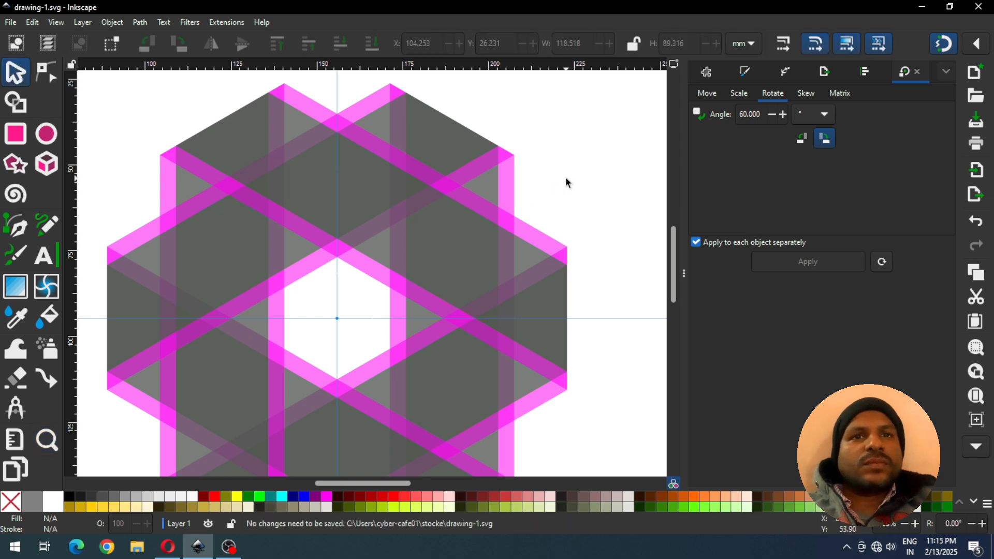
{"action": "left_click", "coordinate": [395, 333]}
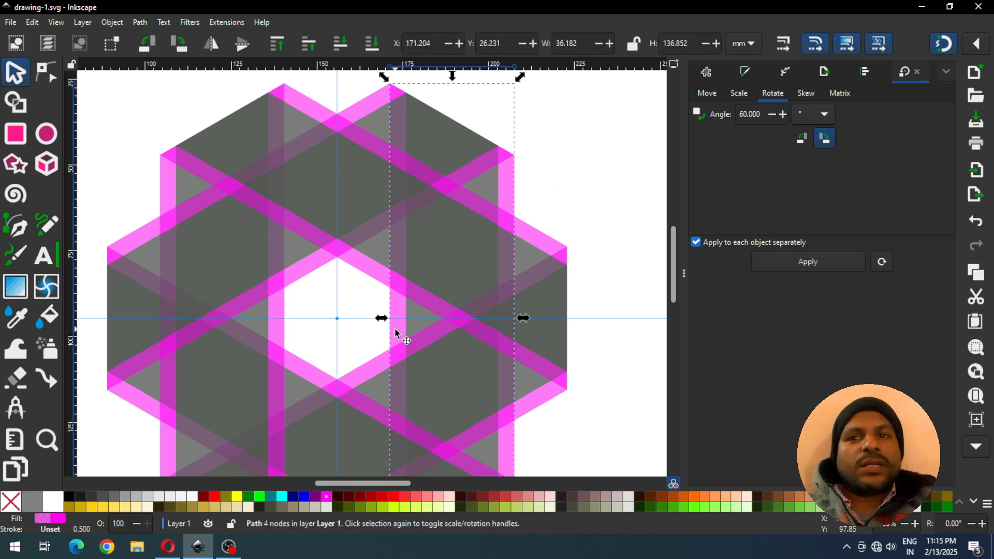
{"action": "left_click", "coordinate": [112, 22]}
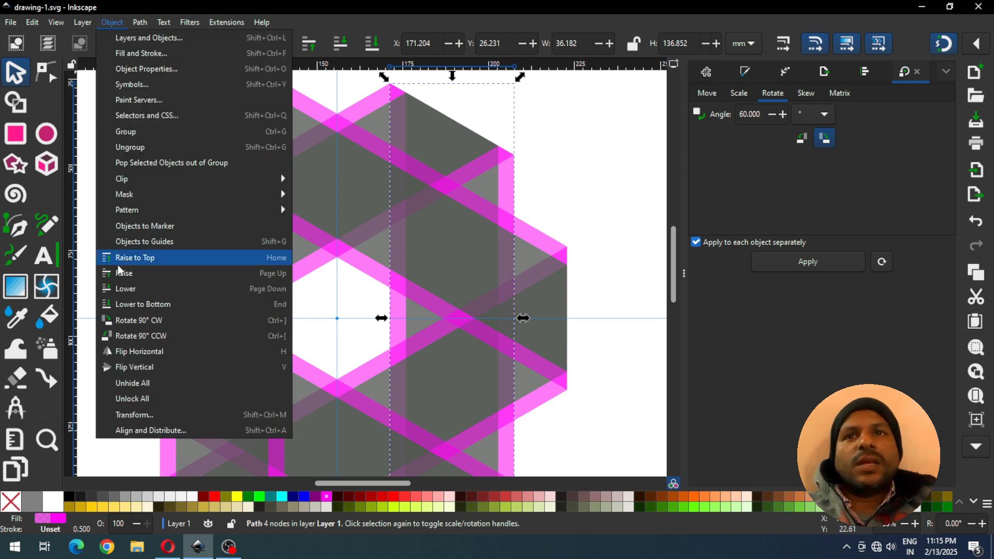
{"action": "left_click", "coordinate": [135, 259]}
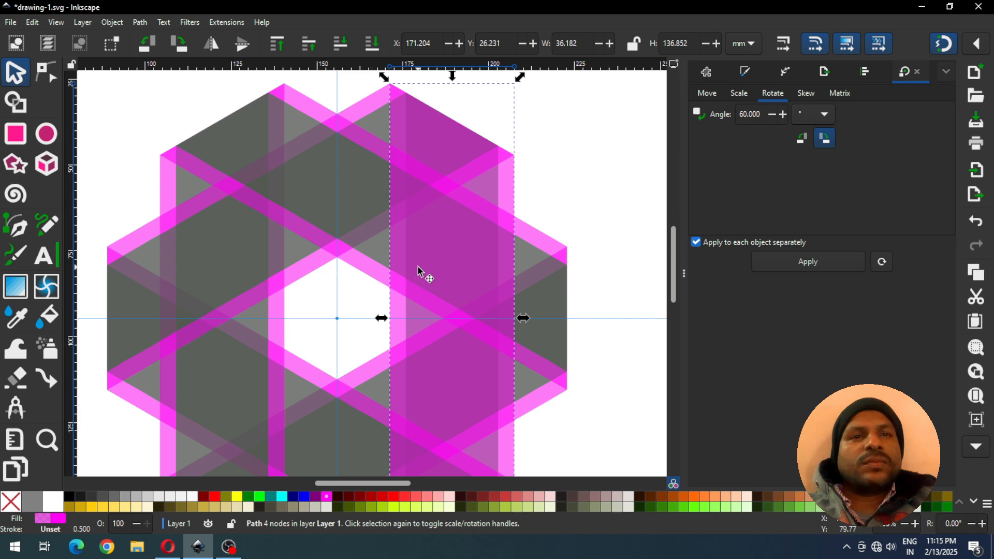
Step: Duplicate the wide magenta right vertical band and subtract the copy from the wide magenta diagonal descending from the top to the right with Difference
{"action": "right_click", "coordinate": [432, 266]}
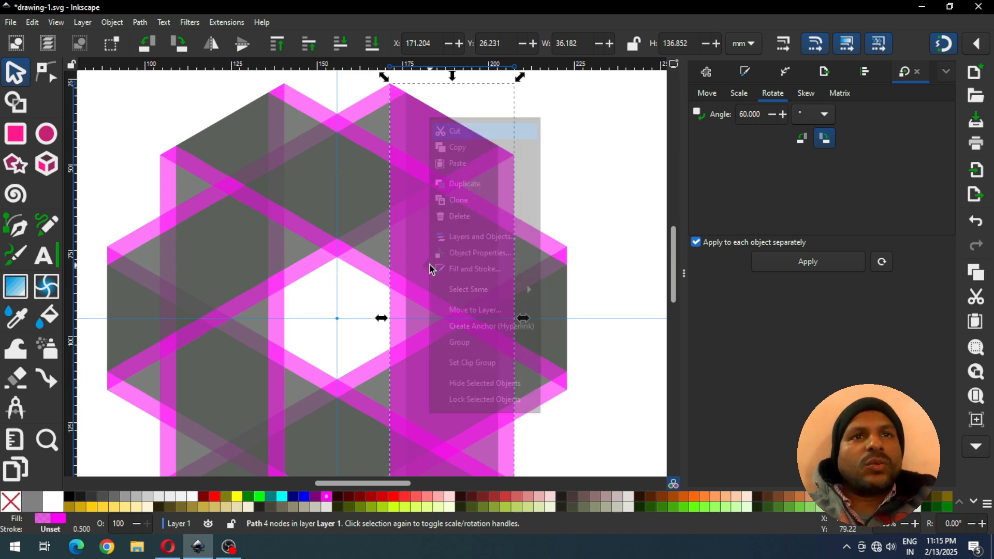
{"action": "left_click", "coordinate": [476, 186]}
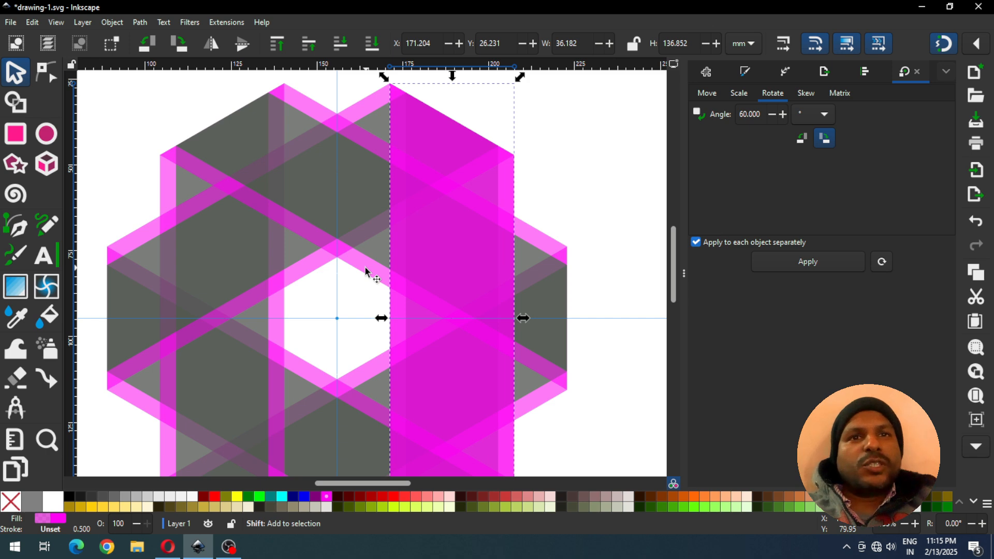
{"action": "left_click", "coordinate": [365, 267], "text": "shift"}
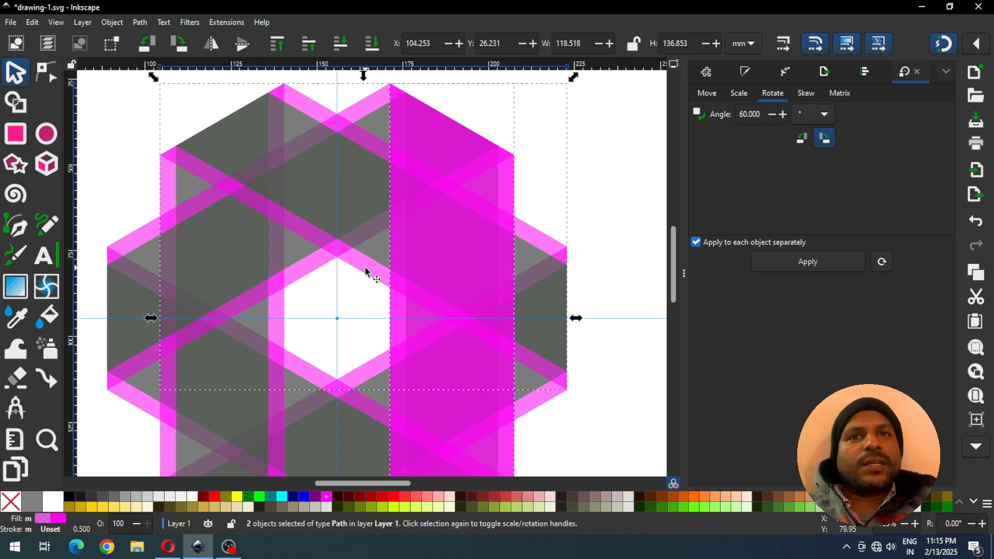
{"action": "left_click", "coordinate": [140, 22]}
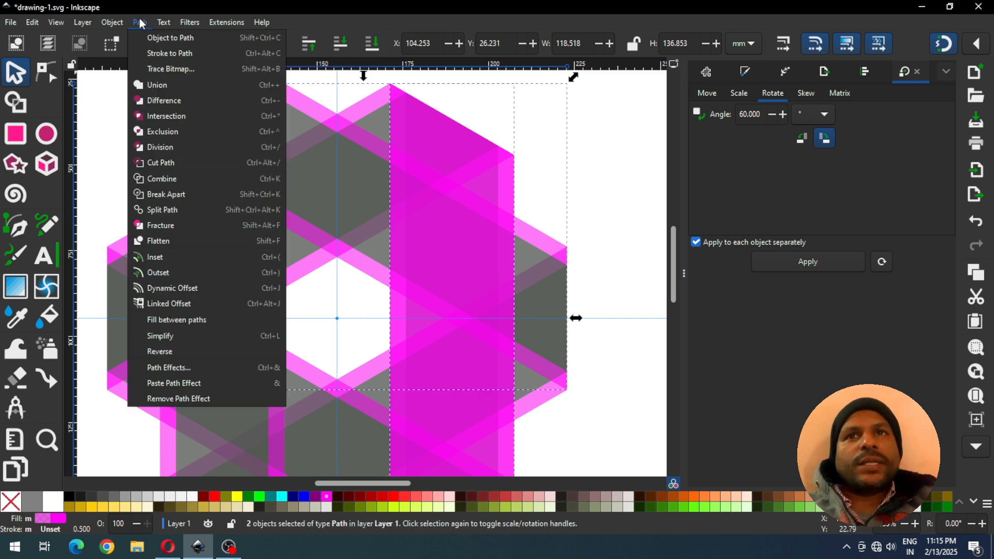
{"action": "left_click", "coordinate": [171, 100]}
{"action": "left_click", "coordinate": [580, 151]}
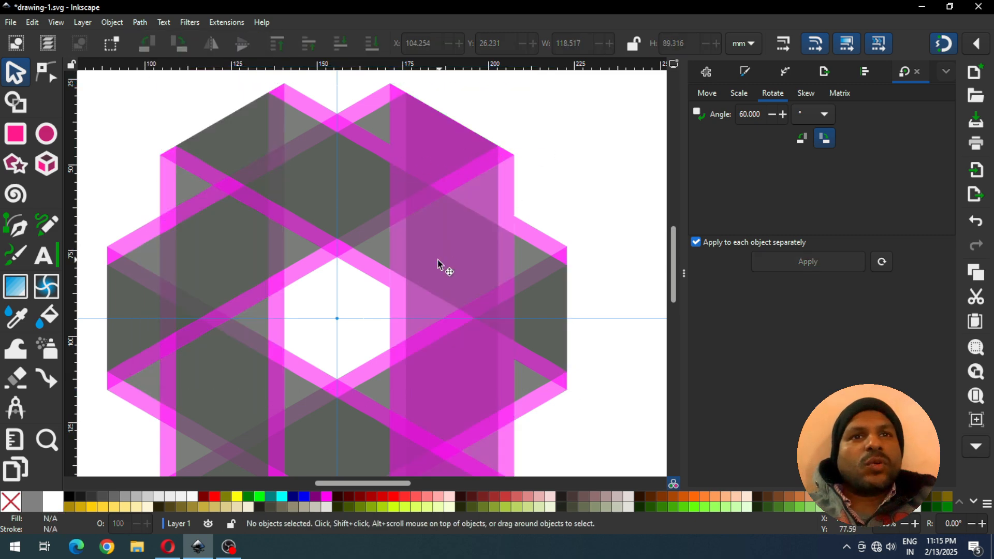
Step: Subtract the remaining wide right vertical band from the narrow dark diagonal descending from the top to the right with Difference
{"action": "left_click", "coordinate": [442, 257]}
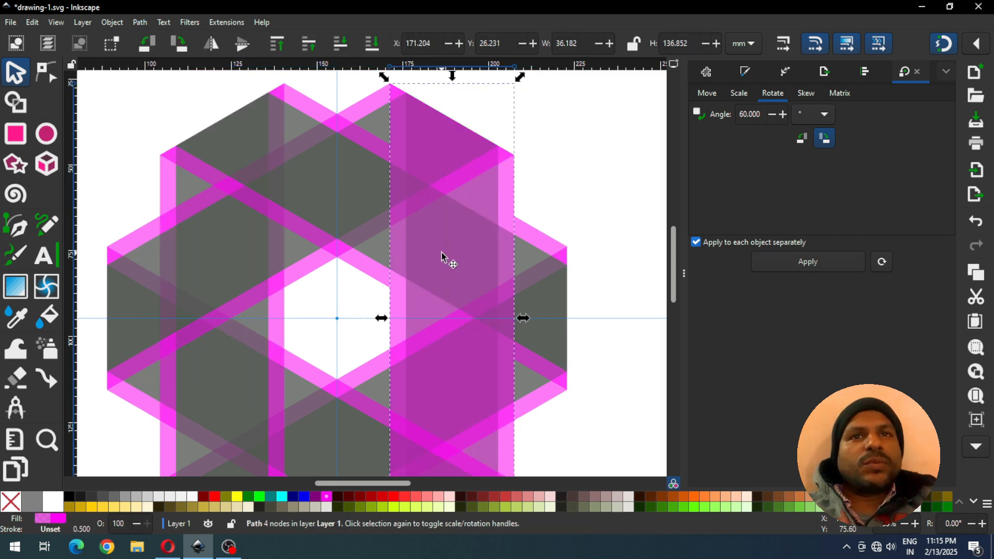
{"action": "left_click", "coordinate": [299, 126], "text": "shift"}
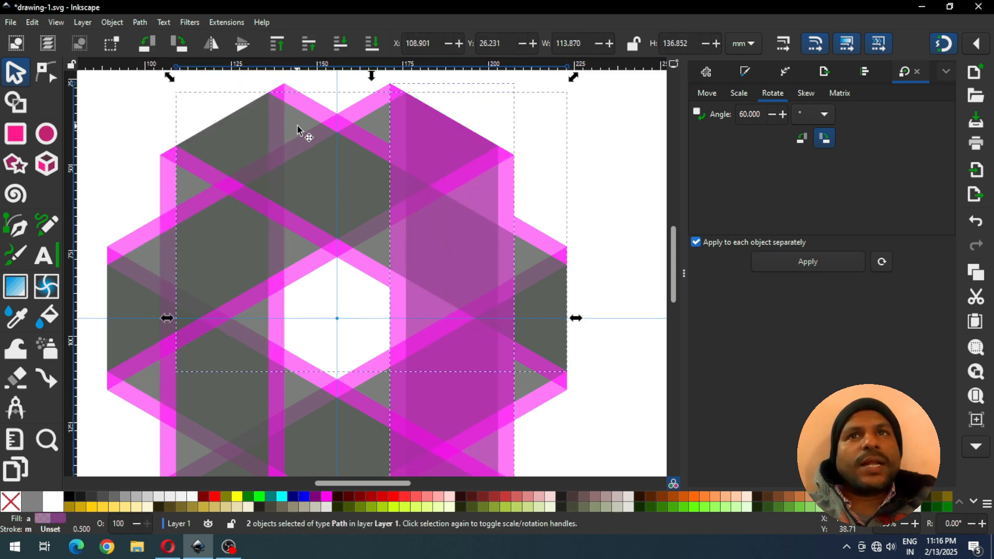
{"action": "left_click", "coordinate": [140, 23]}
{"action": "left_click", "coordinate": [163, 105]}
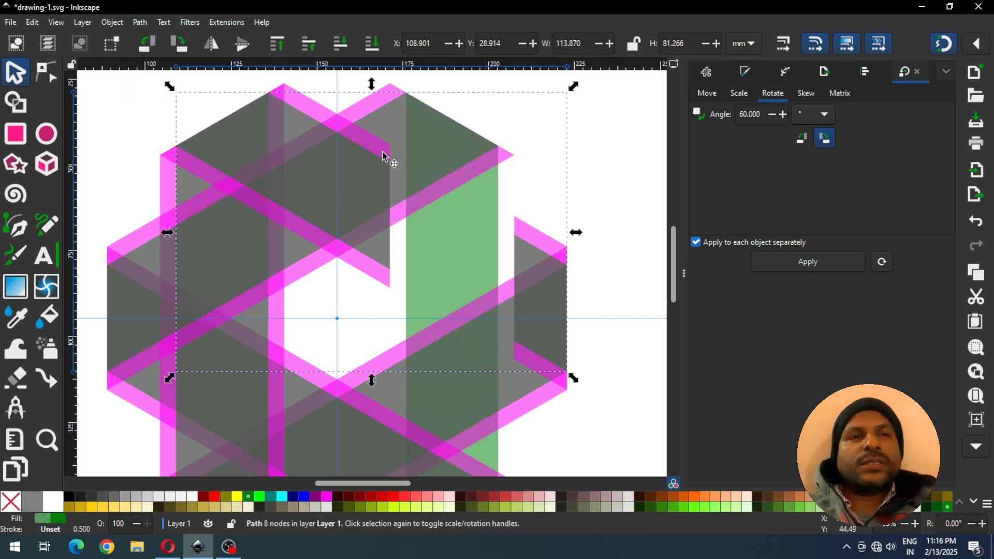
{"action": "left_click", "coordinate": [520, 154]}
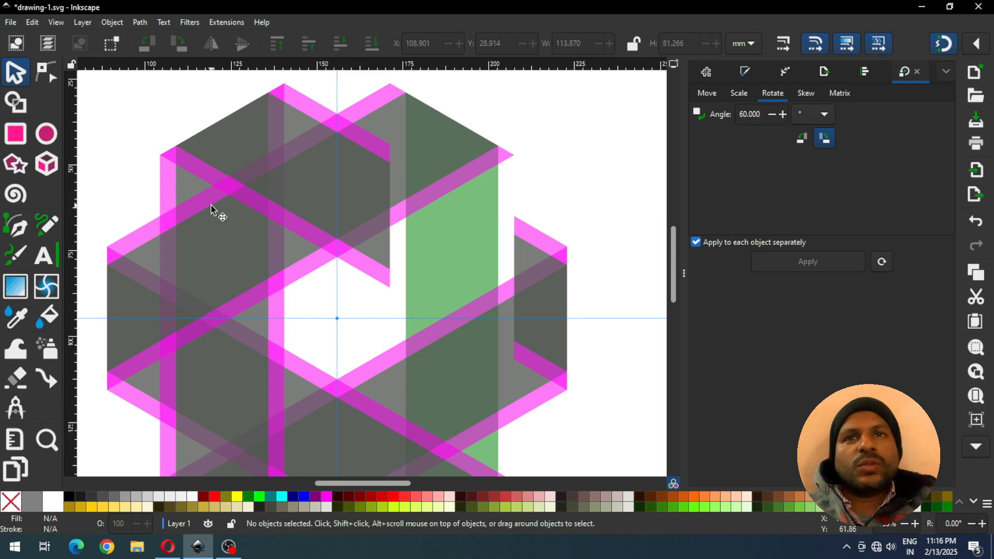
Step: Delete the narrow green band of the upper-left rising diagonal and the narrow green band of the right vertical
{"action": "left_click", "coordinate": [433, 131]}
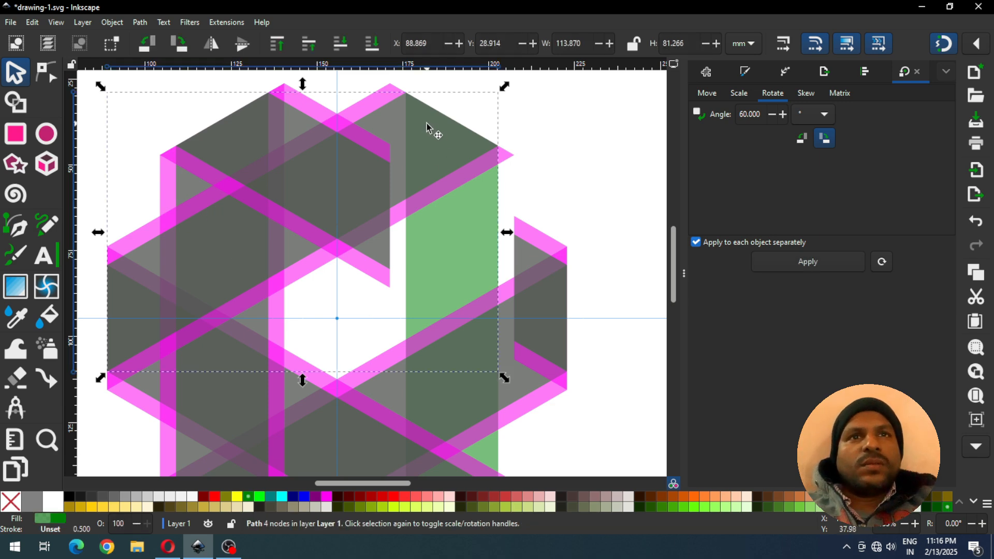
{"action": "left_click_drag", "start_coordinate": [412, 127], "coordinate": [499, 121]}
{"action": "key", "text": "Delete"}
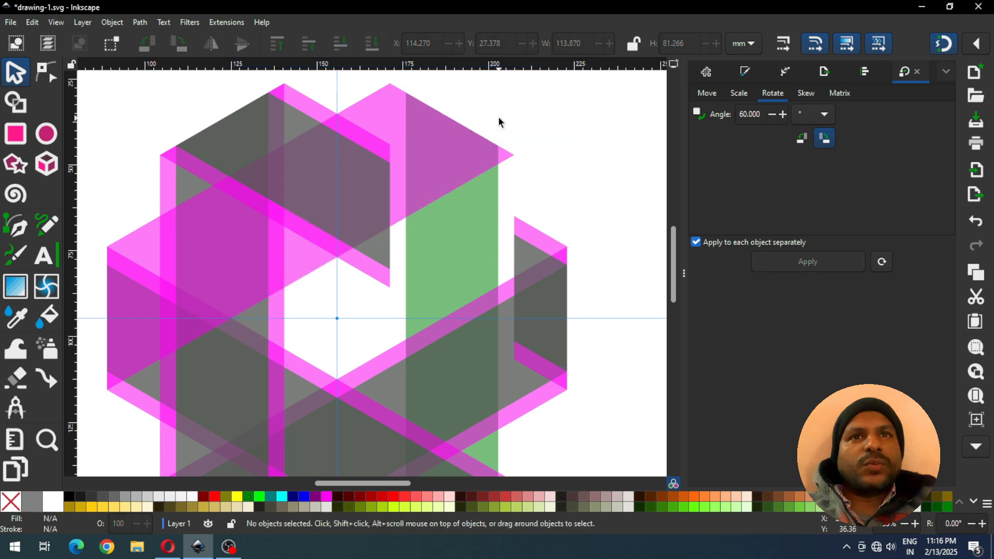
{"action": "left_click", "coordinate": [456, 238]}
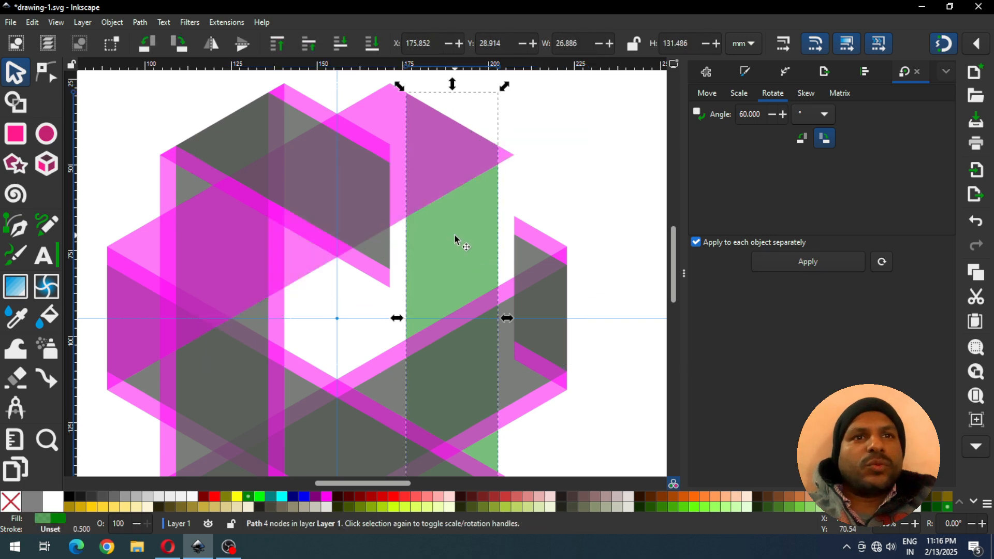
{"action": "key", "text": "Delete"}
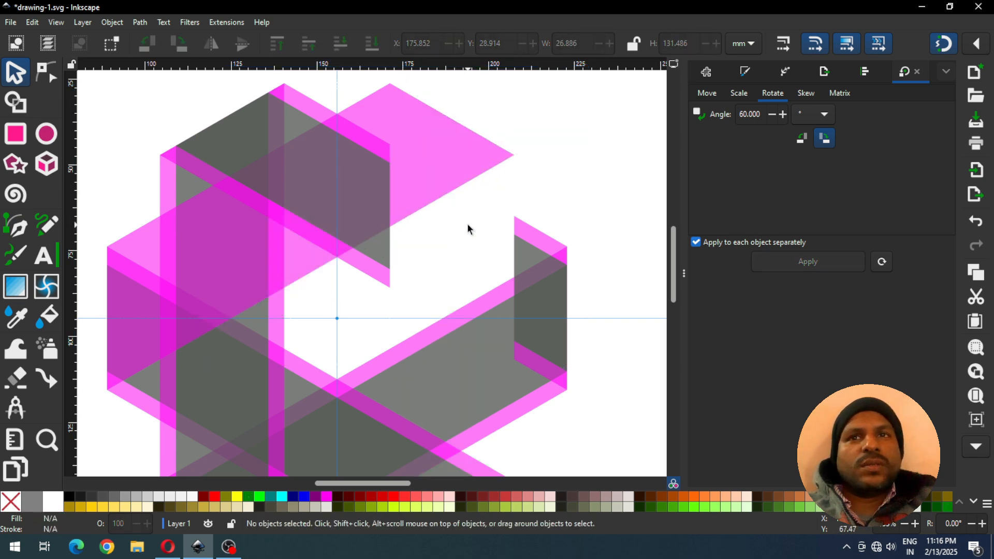
Step: Duplicate the wide magenta upper-left rising diagonal and subtract the copy from the wide magenta left vertical band with Difference
{"action": "left_click", "coordinate": [433, 162]}
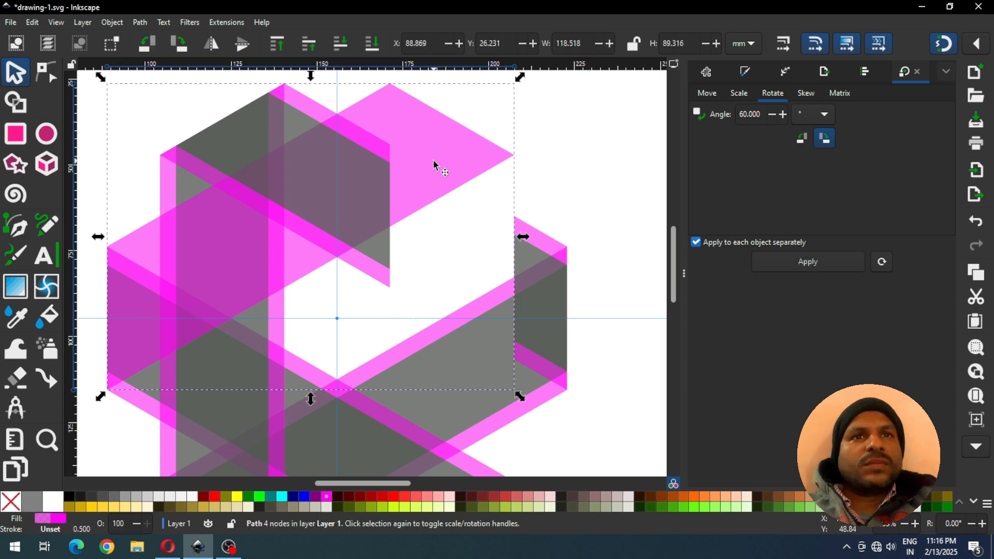
{"action": "right_click", "coordinate": [433, 162]}
{"action": "left_click", "coordinate": [413, 236]}
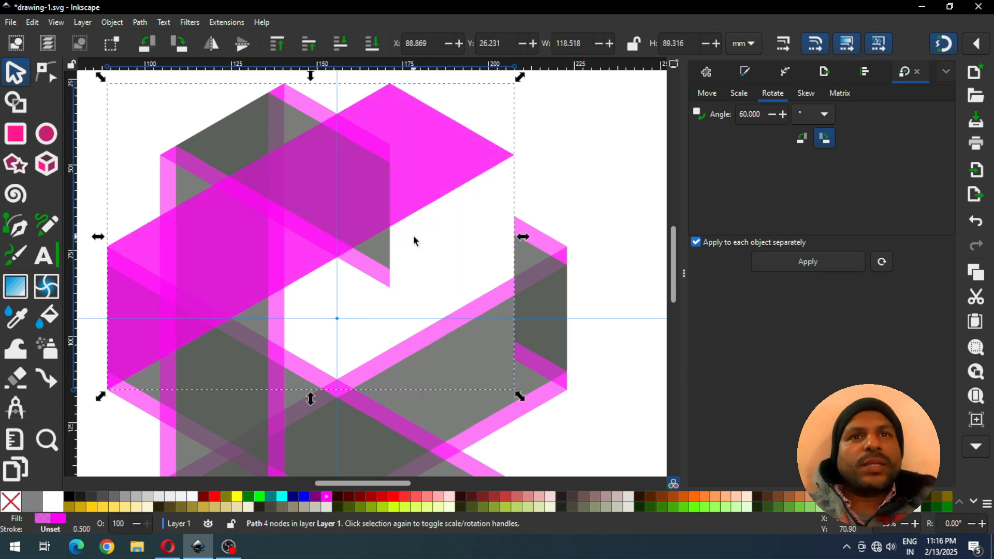
{"action": "left_click", "coordinate": [162, 182], "text": "shift"}
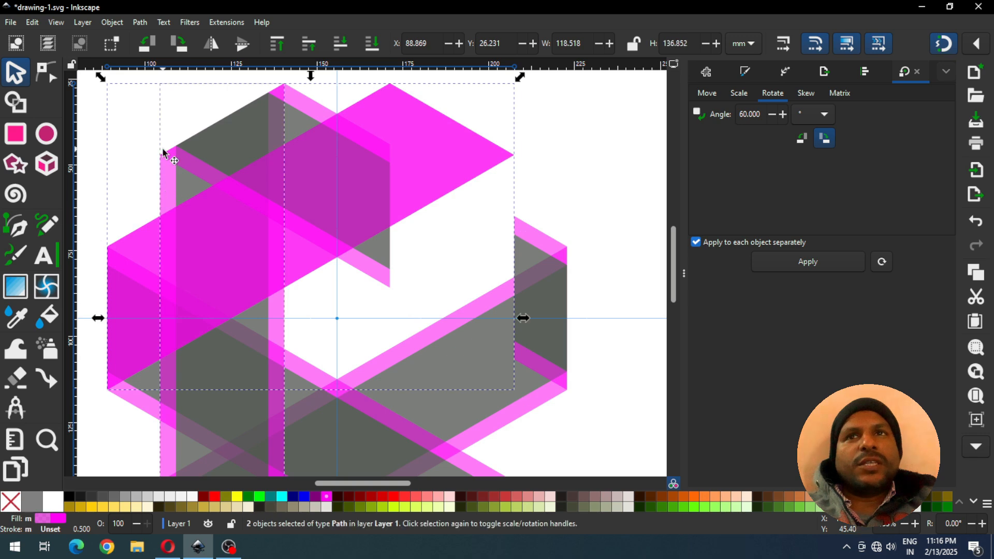
{"action": "left_click", "coordinate": [110, 22]}
{"action": "mouse_move", "coordinate": [136, 22]}
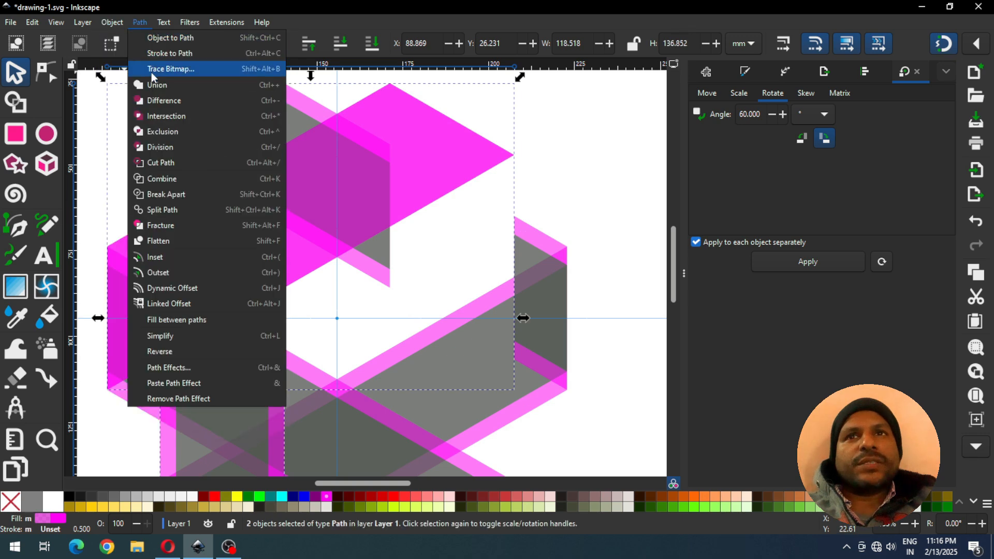
{"action": "left_click", "coordinate": [155, 102]}
{"action": "left_click", "coordinate": [417, 85]}
Step: Subtract the remaining wide upper-left rising diagonal from the narrow dark left vertical band with Difference and save the drawing
{"action": "left_click", "coordinate": [459, 149]}
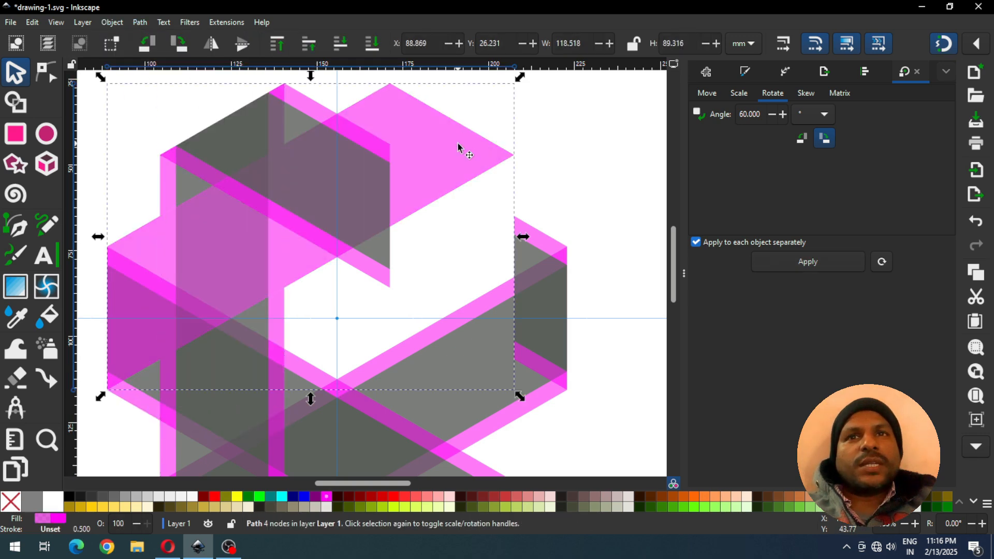
{"action": "left_click", "coordinate": [179, 175], "text": "shift"}
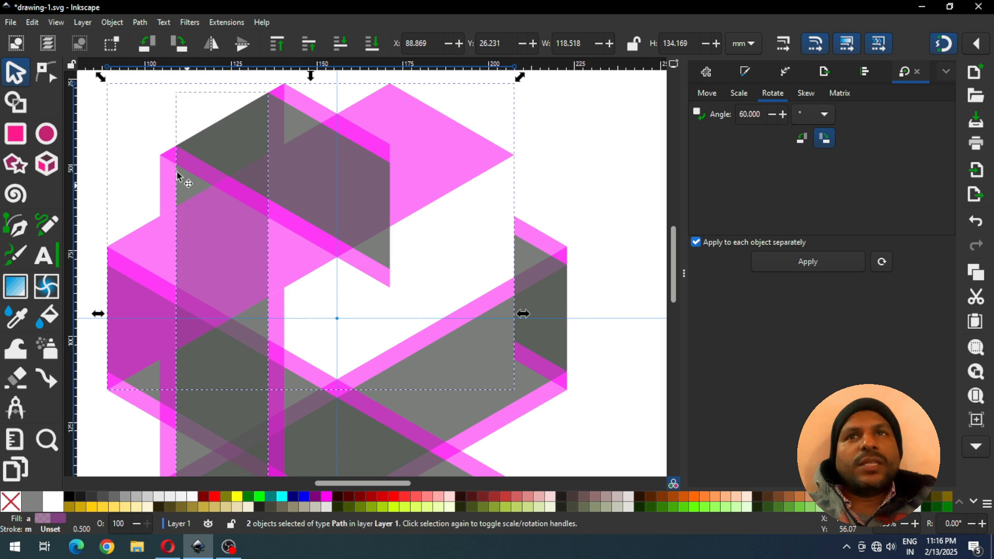
{"action": "left_click", "coordinate": [140, 23]}
{"action": "left_click", "coordinate": [160, 100]}
{"action": "left_click", "coordinate": [489, 118]}
{"action": "key", "text": "ctrl+s"}
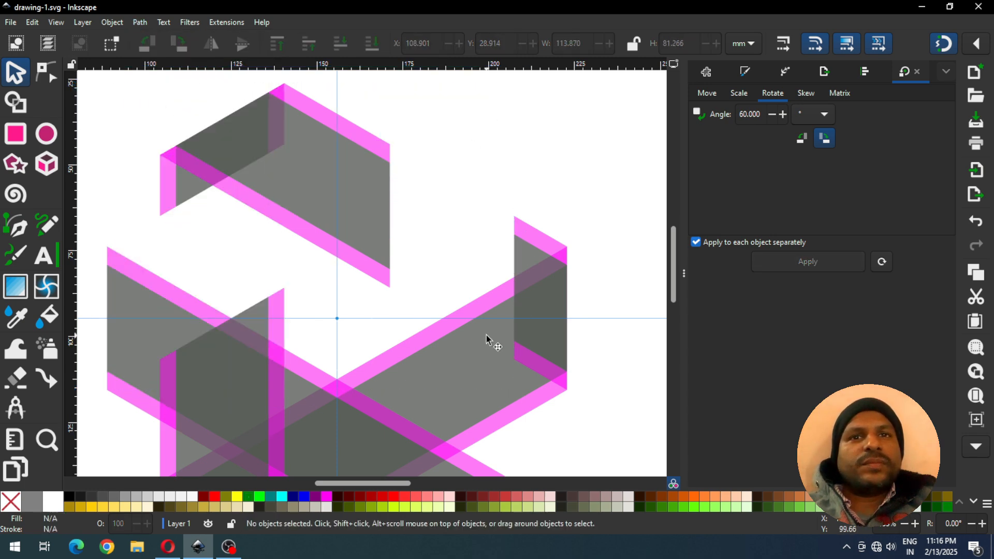
Step: Pull the narrow green band out of the lower-right rising diagonal and delete it
{"action": "left_click", "coordinate": [428, 366]}
{"action": "left_click_drag", "start_coordinate": [442, 379], "coordinate": [491, 391]}
{"action": "key", "text": "Delete"}
{"action": "key", "text": "End"}
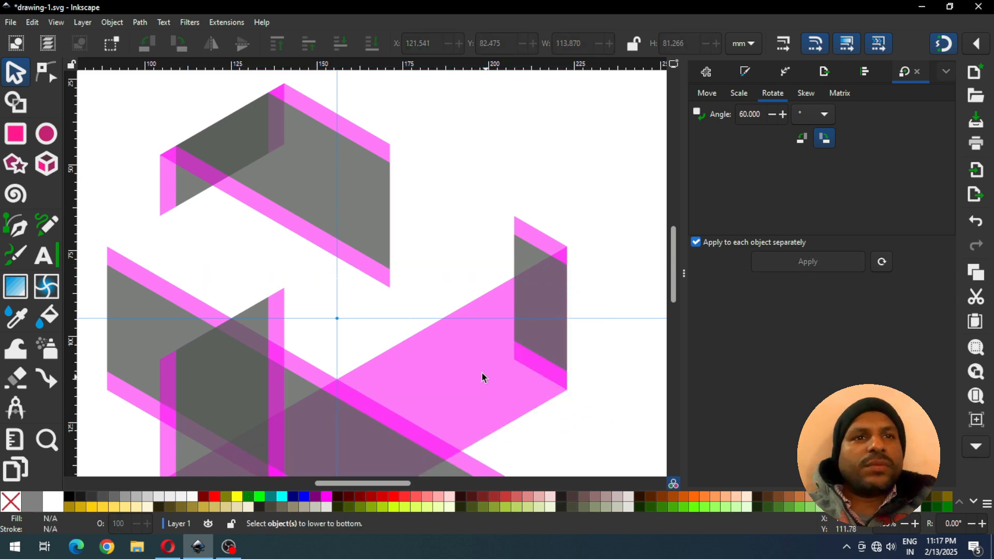
Step: Duplicate the wide magenta lower-right rising diagonal and subtract the copy from the narrow descending band's right end with Difference
{"action": "left_click", "coordinate": [485, 348]}
{"action": "right_click", "coordinate": [485, 348]}
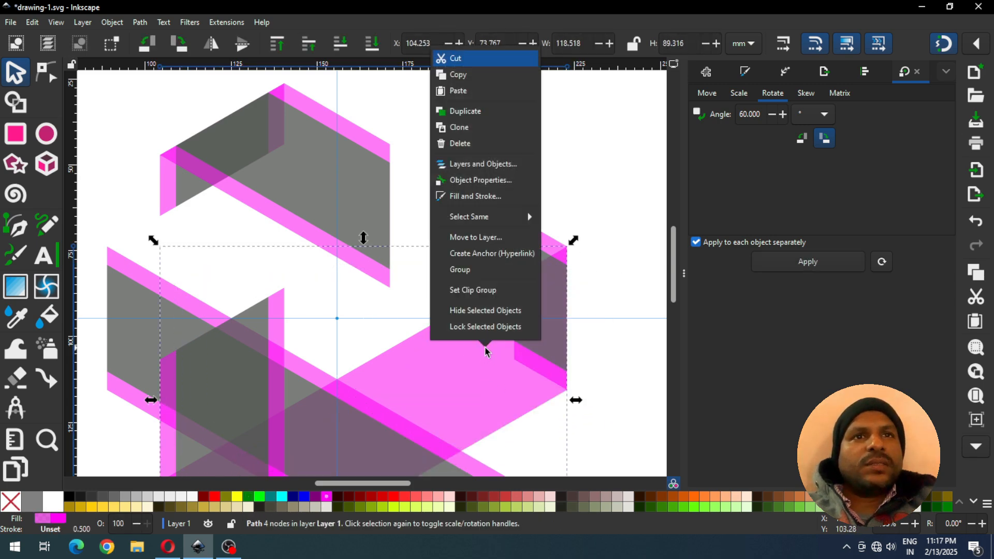
{"action": "left_click", "coordinate": [465, 111]}
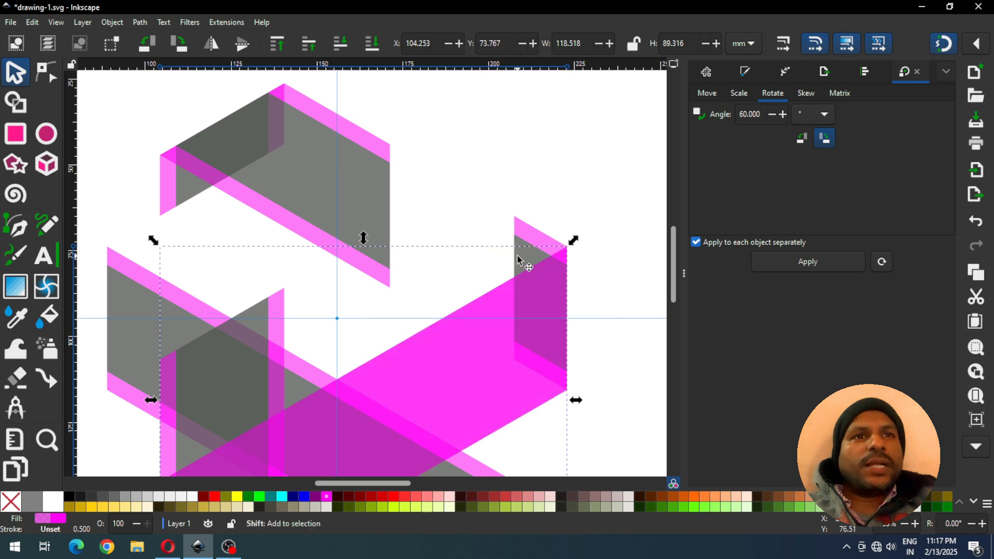
{"action": "left_click", "coordinate": [517, 255], "text": "shift"}
{"action": "left_click", "coordinate": [140, 22]}
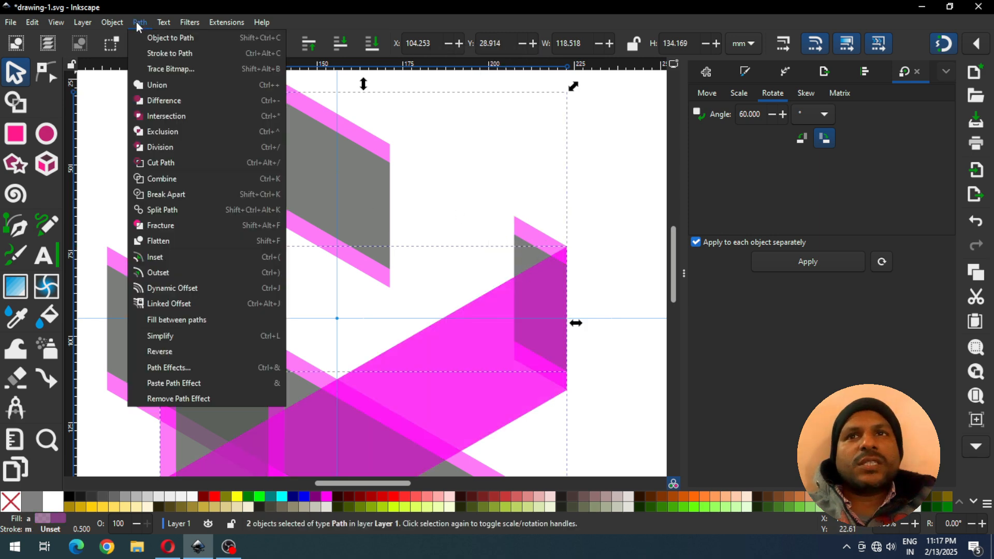
{"action": "left_click", "coordinate": [153, 100]}
{"action": "key", "text": "ctrl+z"}
{"action": "key", "text": "ctrl+s"}
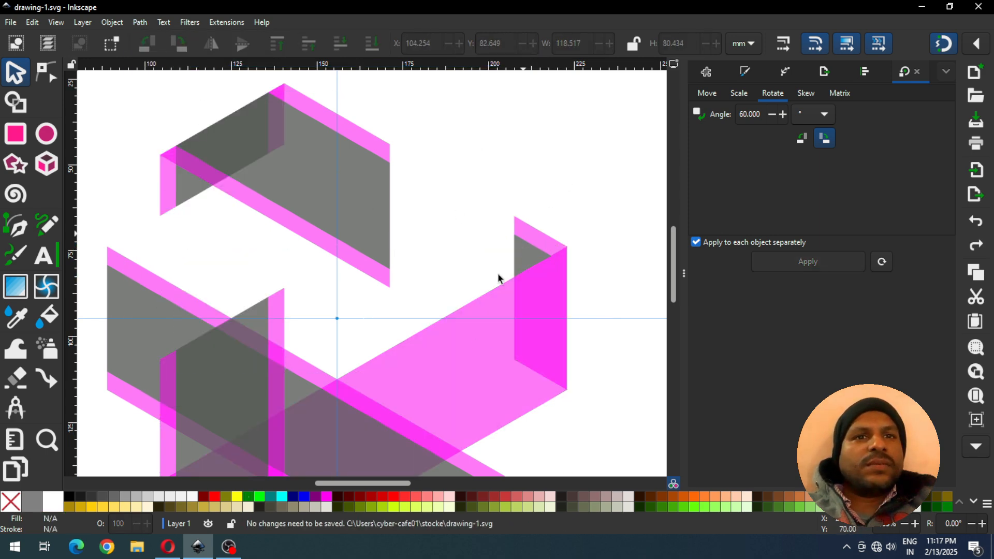
Step: Pull the remaining wide magenta lower-right rising diagonal aside and delete it
{"action": "left_click", "coordinate": [448, 345]}
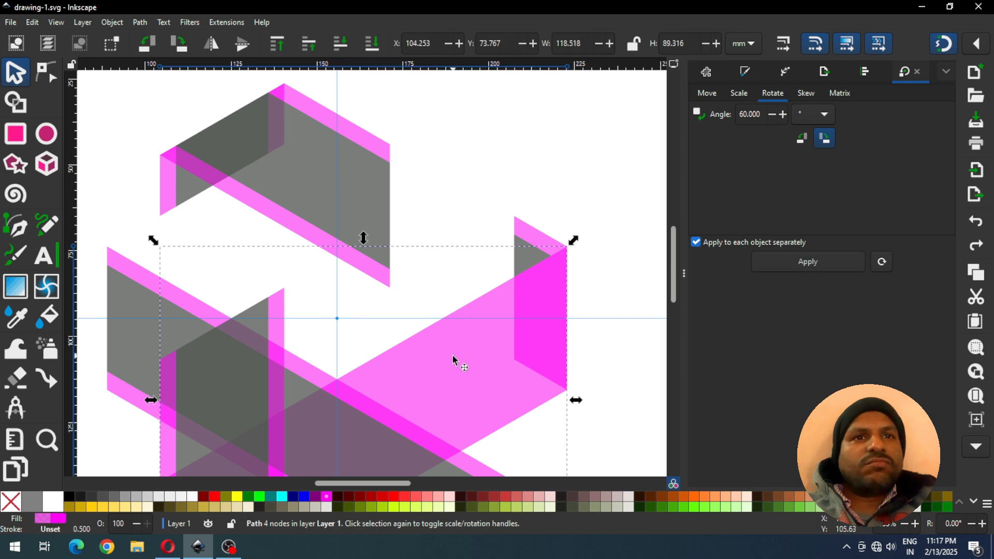
{"action": "left_click_drag", "start_coordinate": [453, 356], "coordinate": [502, 373]}
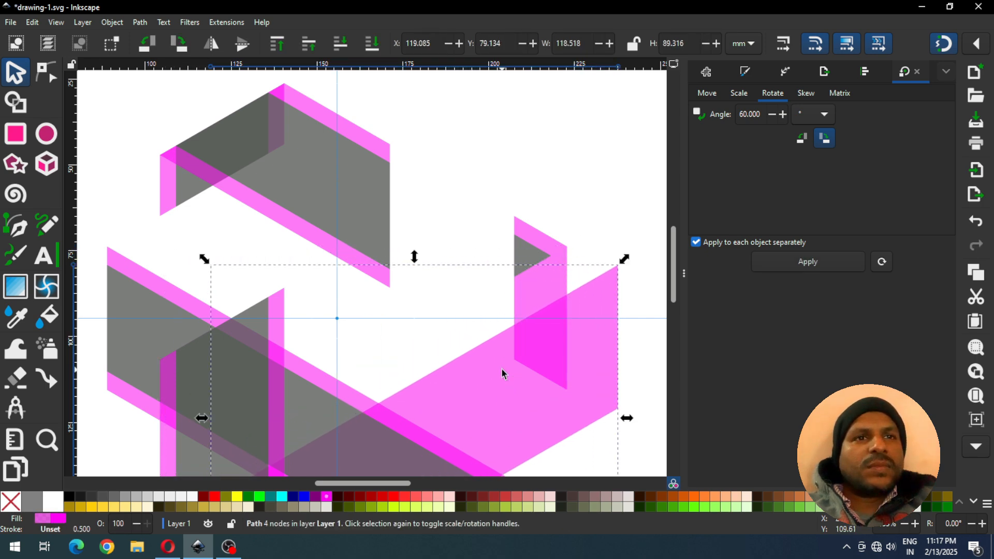
{"action": "key", "text": "ctrl+z"}
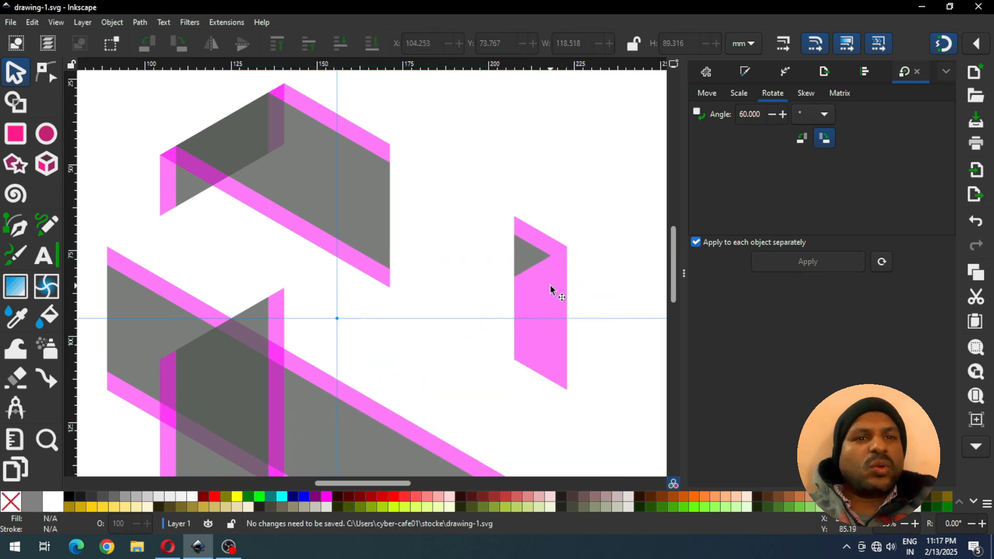
Step: Move the tip and upper node of the narrow band's small right-hand triangle to the upper corners of the magenta piece behind it
{"action": "left_click", "coordinate": [526, 259]}
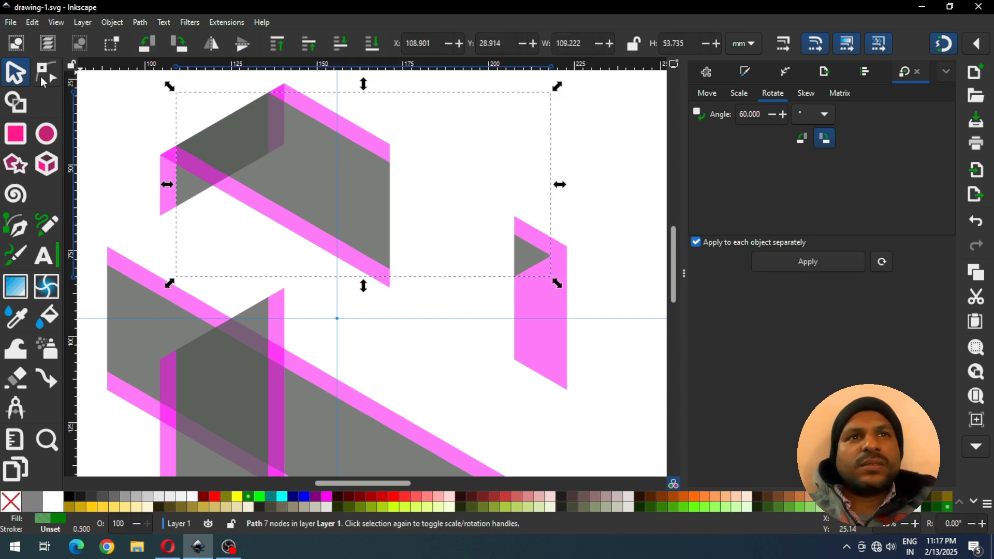
{"action": "left_click", "coordinate": [43, 79]}
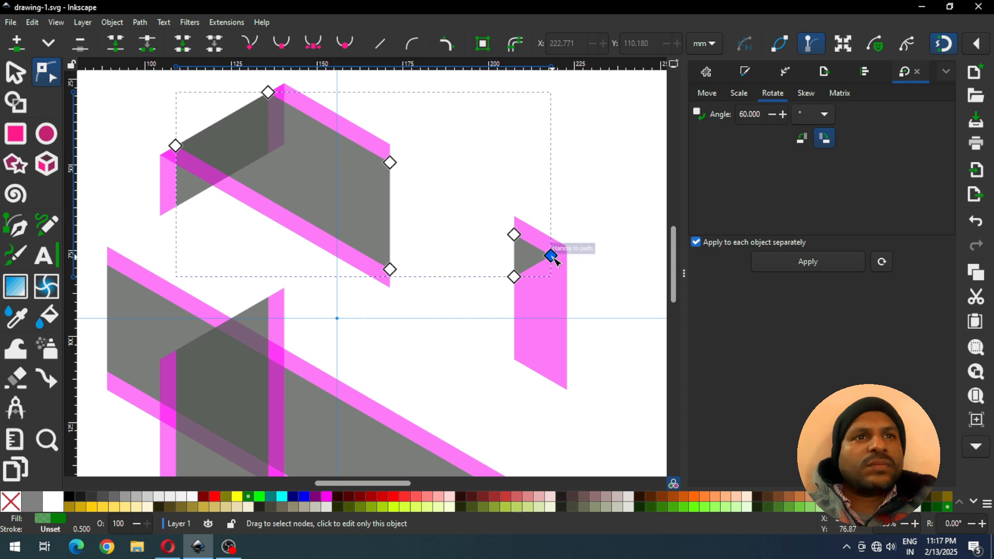
{"action": "left_click_drag", "start_coordinate": [553, 259], "coordinate": [570, 250]}
{"action": "left_click", "coordinate": [514, 235], "text": "shift"}
{"action": "left_click_drag", "start_coordinate": [518, 236], "coordinate": [522, 216]}
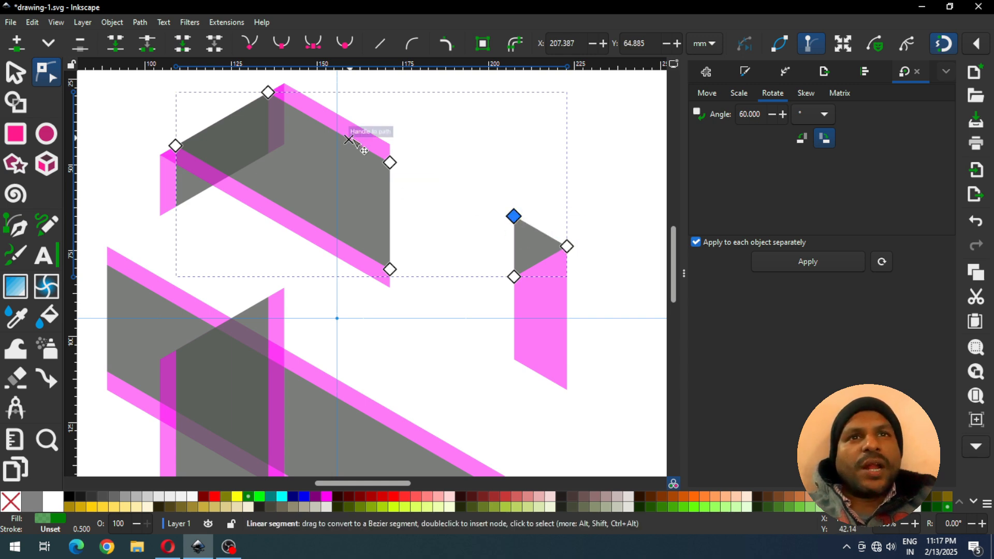
Step: Move the two upper-edge nodes of the narrow band's large piece to the wide magenta band's outer corners and save the drawing
{"action": "left_click_drag", "start_coordinate": [390, 162], "coordinate": [388, 144]}
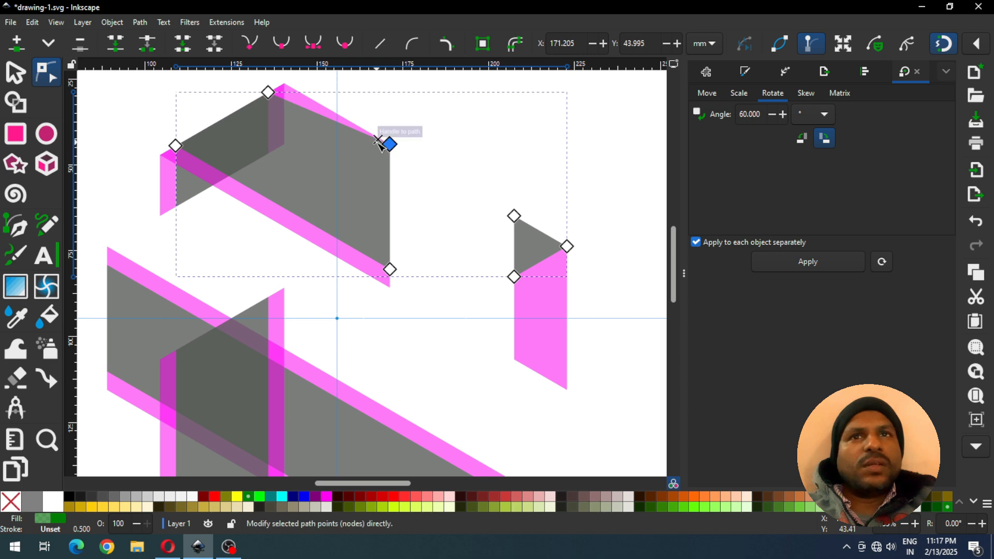
{"action": "left_click_drag", "start_coordinate": [269, 93], "coordinate": [286, 86]}
{"action": "key", "text": "s"}
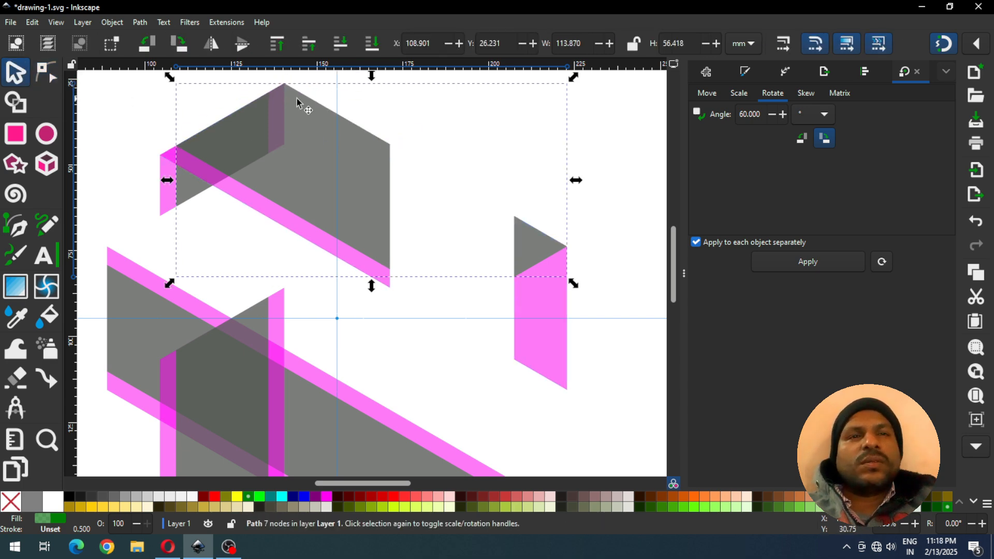
{"action": "left_click", "coordinate": [380, 114]}
{"action": "key", "text": "ctrl+s"}
{"action": "key", "text": "ctrl+s"}
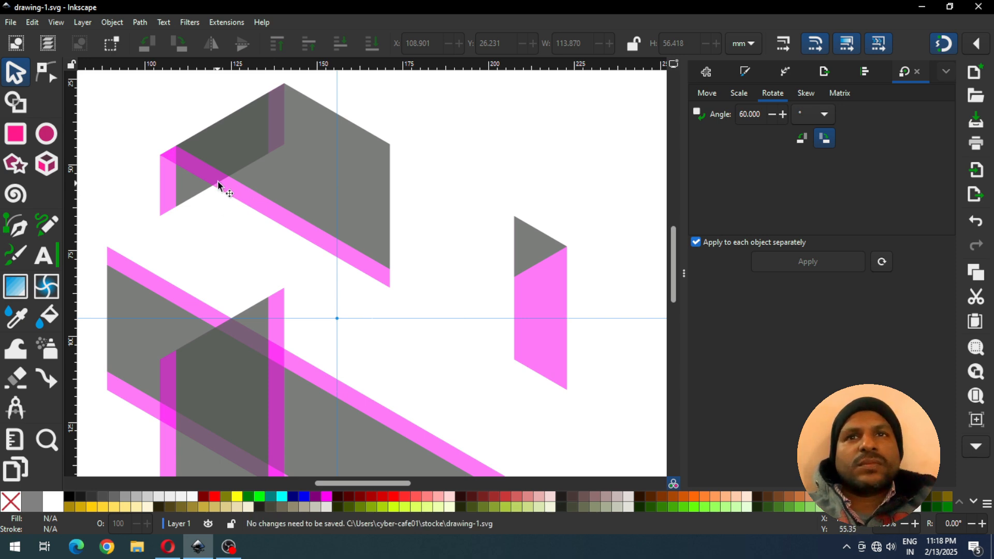
Step: Pull the wide magenta vertical band aside and delete it
{"action": "left_click", "coordinate": [162, 183]}
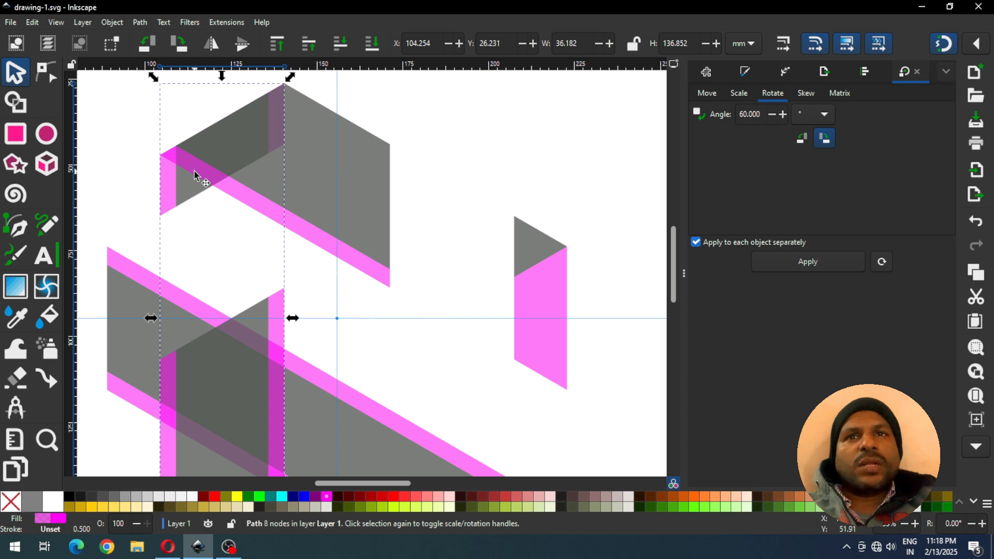
{"action": "left_click", "coordinate": [133, 169]}
{"action": "left_click", "coordinate": [171, 184]}
{"action": "left_click_drag", "start_coordinate": [170, 185], "coordinate": [134, 197]}
{"action": "key", "text": "Delete"}
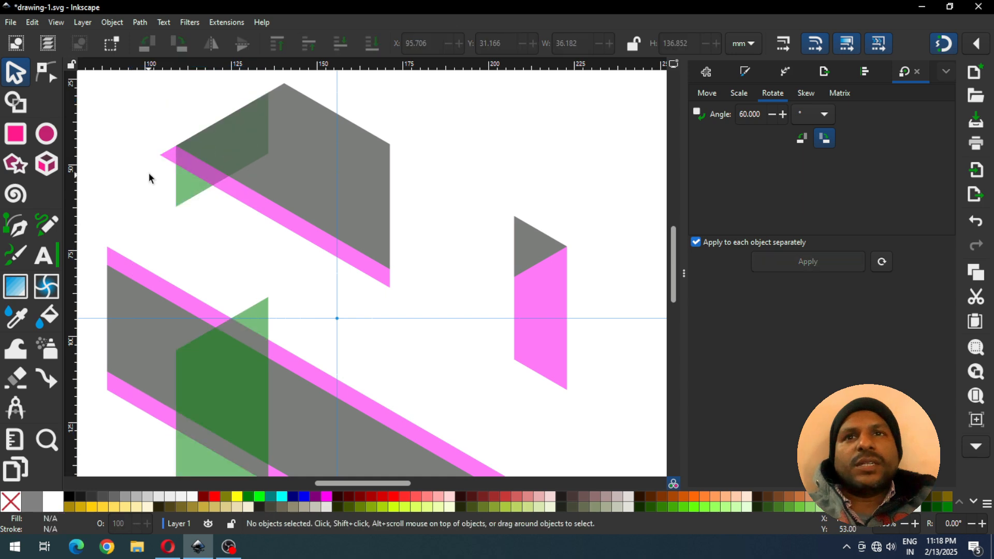
Step: Cut the magenta roof piece's pointed left tip off along the green vertical band's edge by inserting two nodes there and deleting the tip node
{"action": "left_click", "coordinate": [189, 163]}
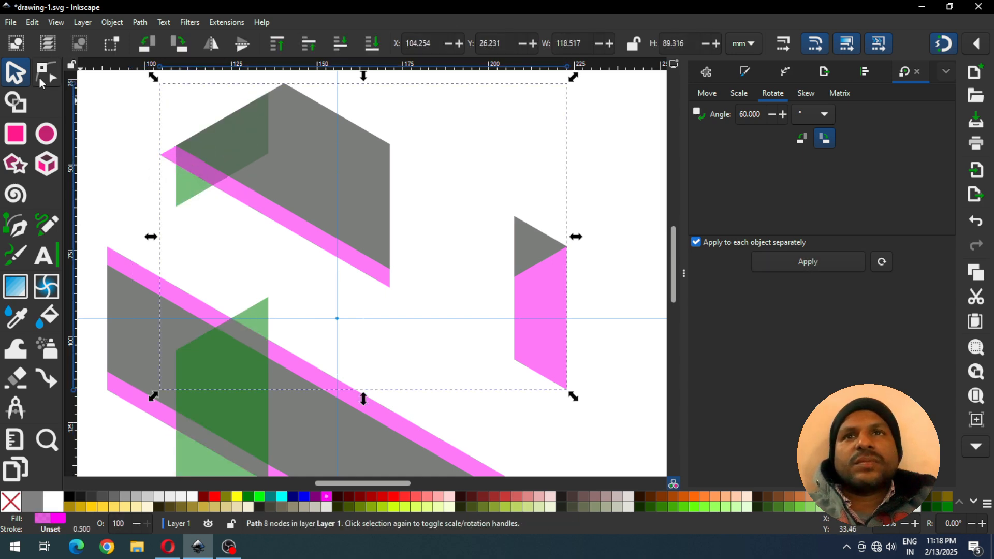
{"action": "left_click", "coordinate": [50, 77]}
{"action": "key", "text": "z"}
{"action": "left_click_drag", "start_coordinate": [140, 123], "coordinate": [277, 211]}
{"action": "key", "text": "ctrl+s"}
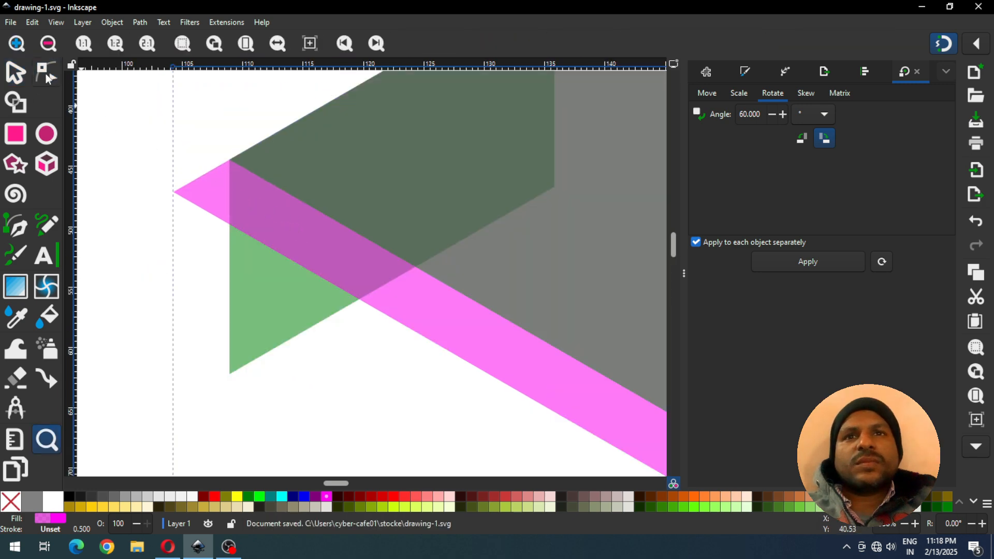
{"action": "key", "text": "n"}
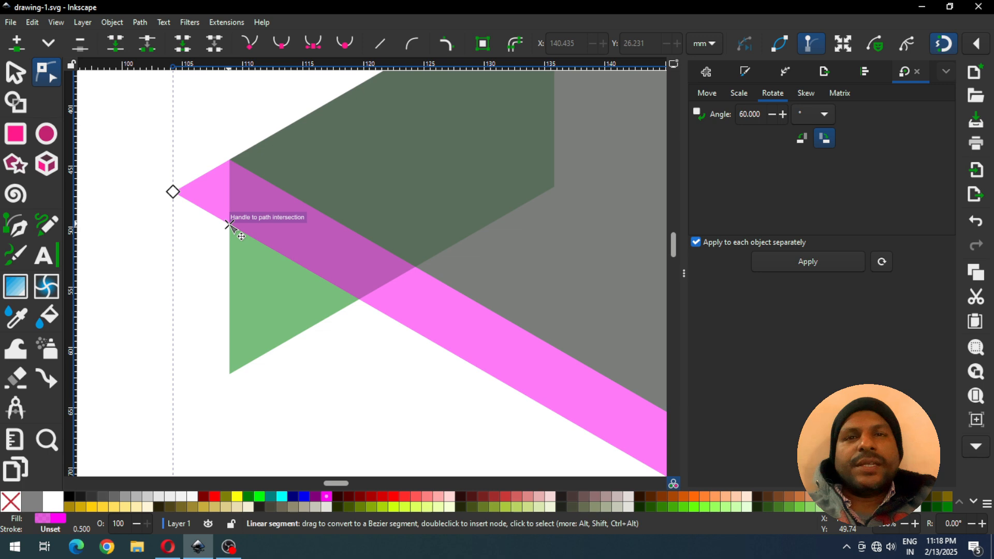
{"action": "double_click", "coordinate": [230, 224]}
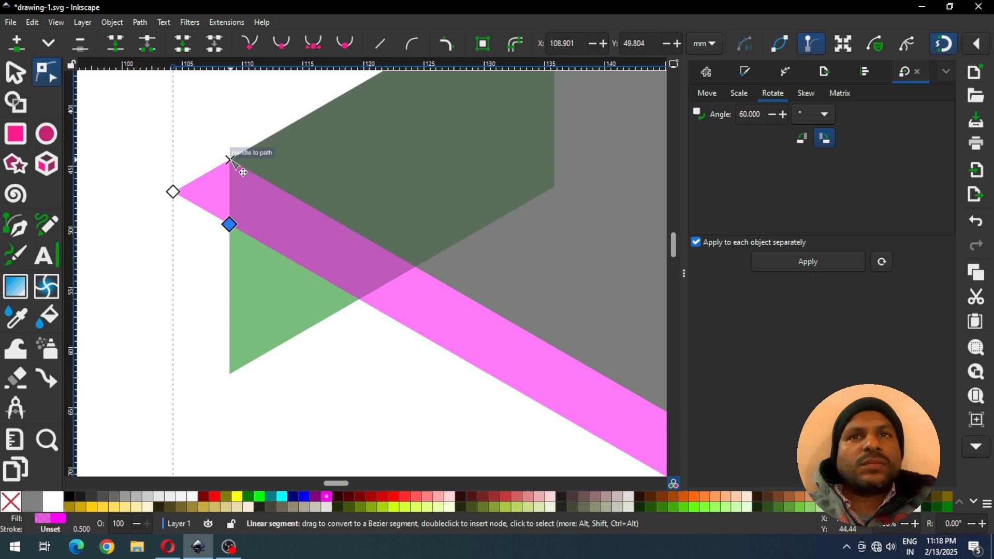
{"action": "double_click", "coordinate": [231, 160]}
{"action": "left_click", "coordinate": [173, 193], "text": "shift"}
{"action": "left_click", "coordinate": [175, 194]}
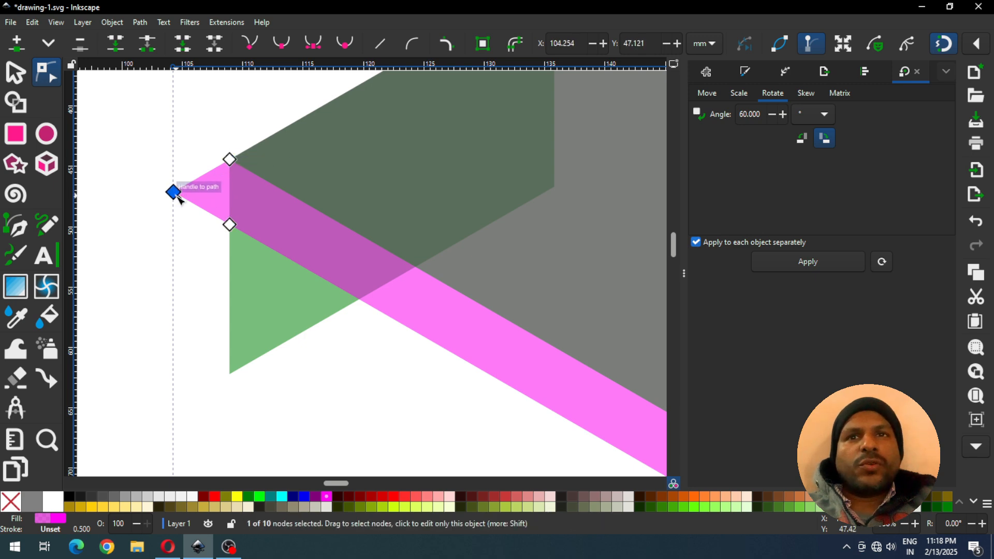
{"action": "key", "text": "Delete"}
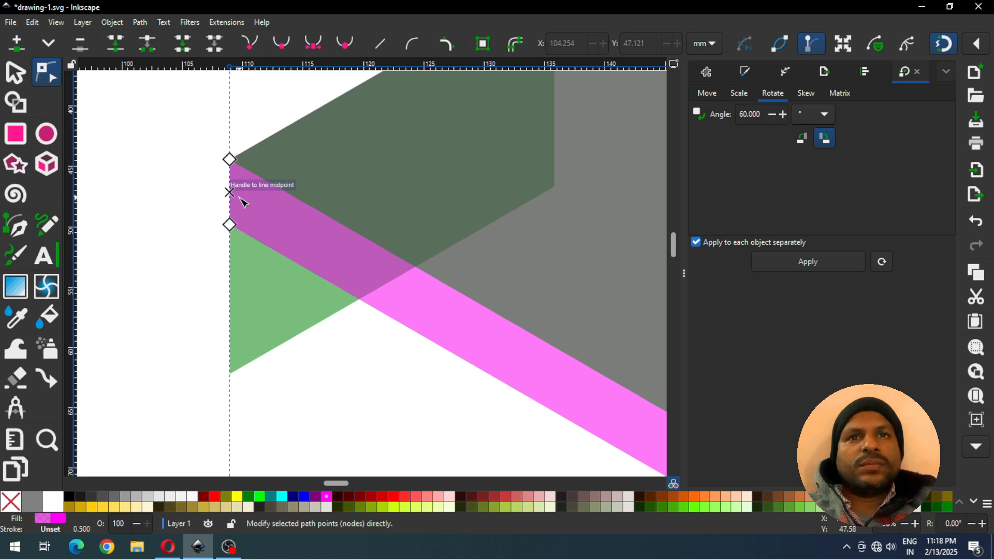
Step: Insert a node on the magenta roof piece's lower edge just inside its left end
{"action": "key", "text": "minus"}
{"action": "key", "text": "minus"}
{"action": "key", "text": "minus"}
{"action": "key", "text": "minus"}
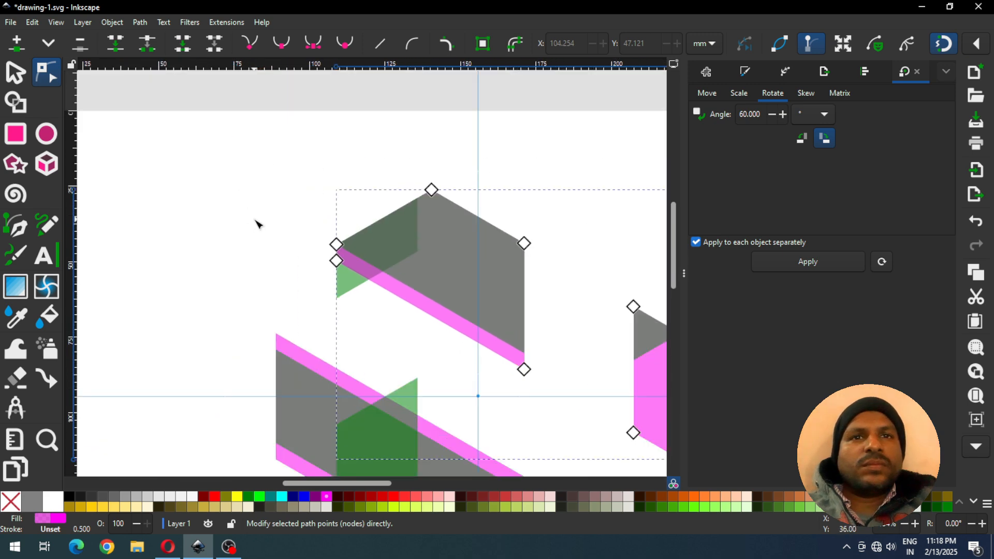
{"action": "key", "text": "z"}
{"action": "left_click_drag", "start_coordinate": [299, 181], "coordinate": [567, 378]}
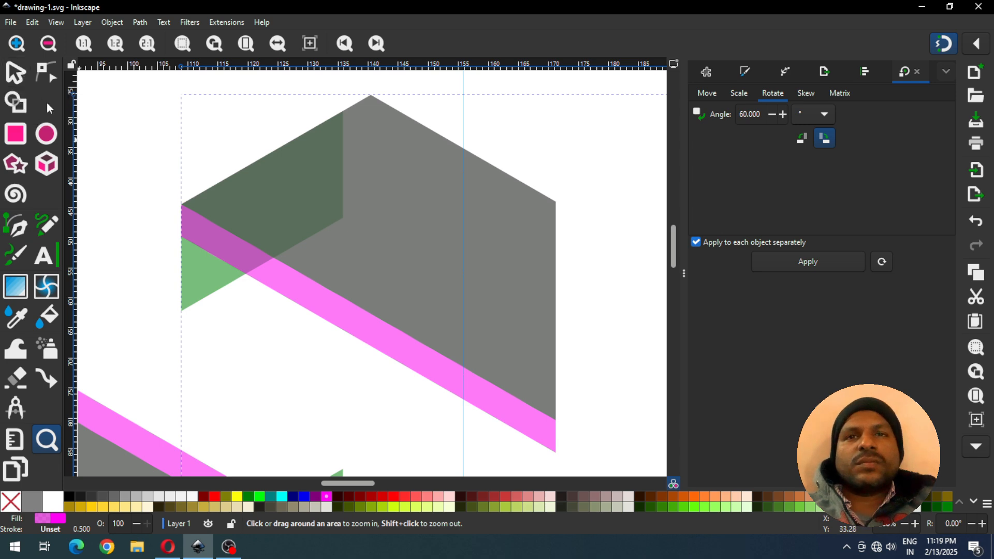
{"action": "left_click", "coordinate": [46, 72]}
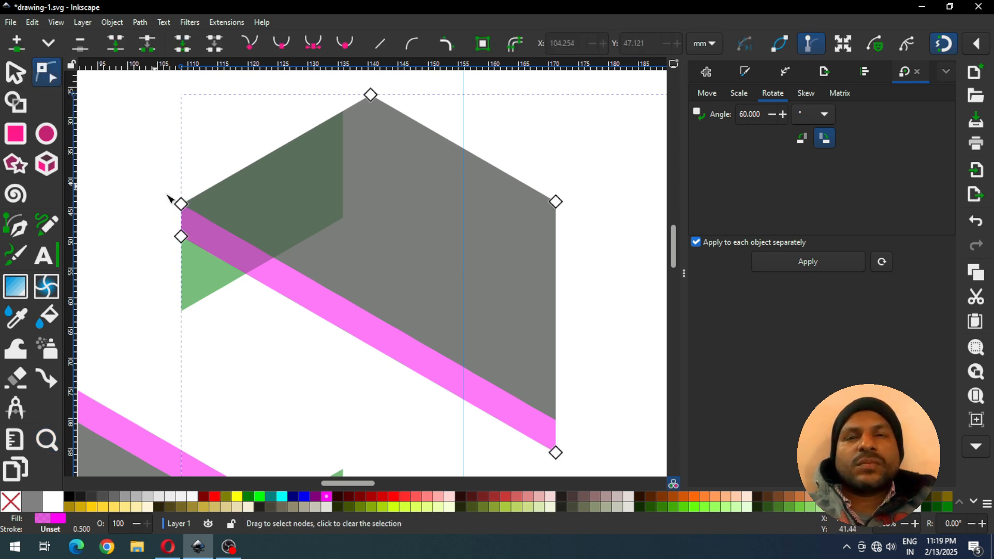
{"action": "left_click", "coordinate": [200, 247]}
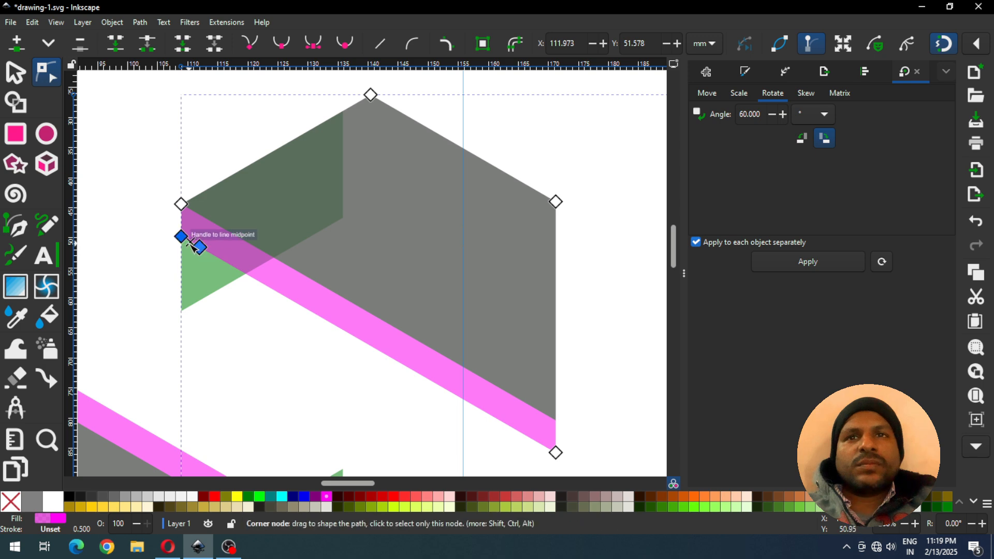
Step: Add a node on the magenta lower edge, move it to the green piece's lower-left tip, and delete the old corner node
{"action": "key", "text": "z"}
{"action": "left_click_drag", "start_coordinate": [157, 197], "coordinate": [305, 330]}
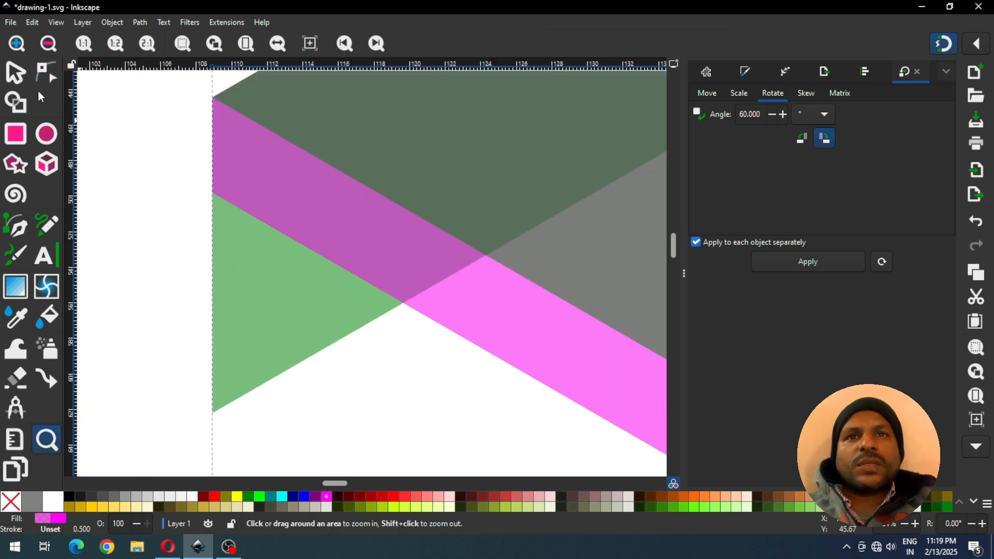
{"action": "left_click", "coordinate": [46, 73]}
{"action": "left_click_drag", "start_coordinate": [240, 210], "coordinate": [221, 412]}
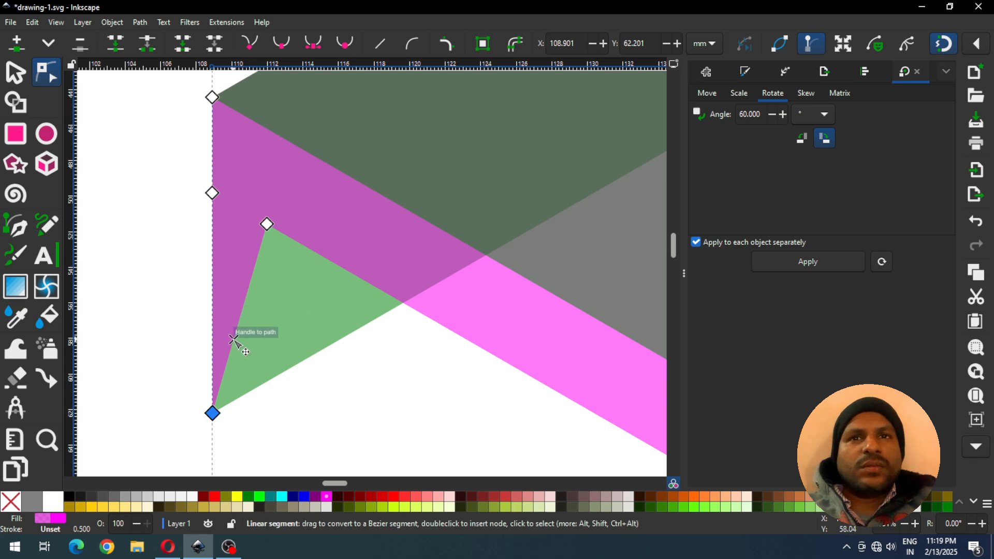
{"action": "left_click_drag", "start_coordinate": [190, 169], "coordinate": [224, 213]}
{"action": "key", "text": "Delete"}
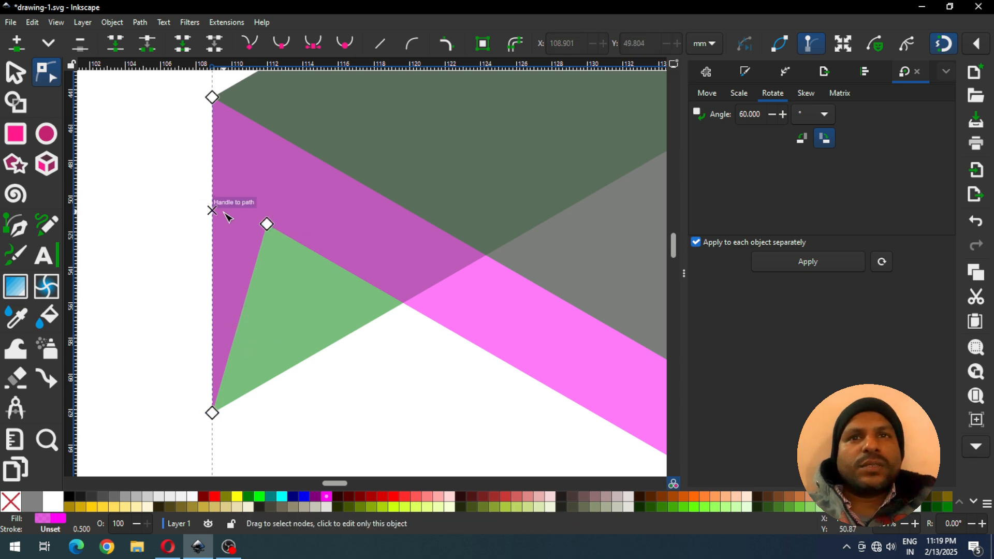
Step: Apply the Corners effect to the magenta piece's inner node and round that corner
{"action": "left_click", "coordinate": [266, 224]}
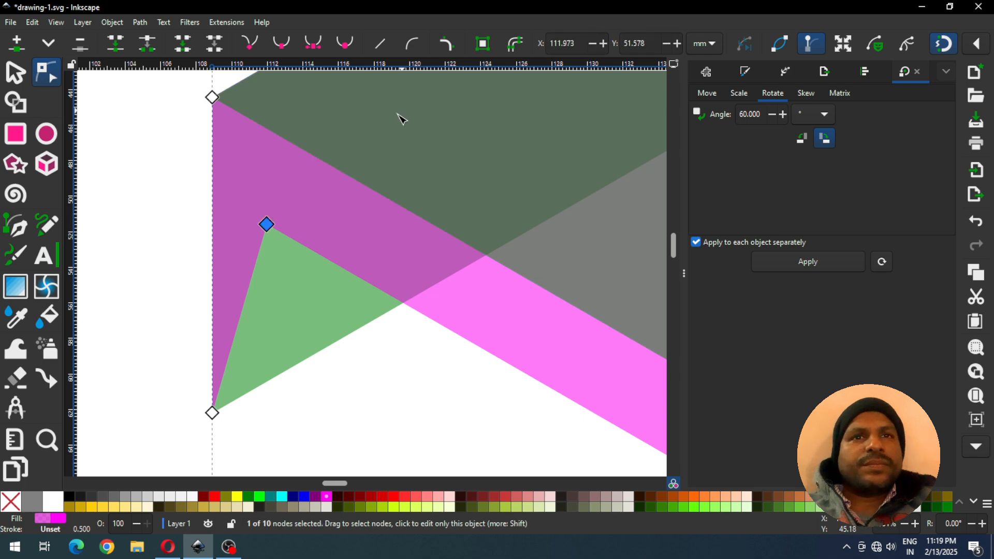
{"action": "left_click", "coordinate": [449, 43]}
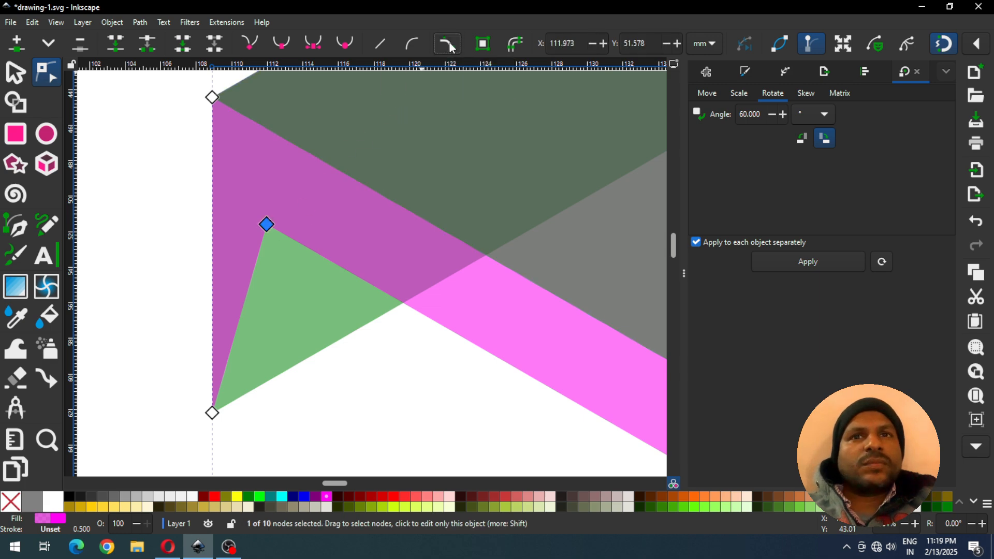
{"action": "left_click", "coordinate": [268, 224]}
{"action": "left_click_drag", "start_coordinate": [271, 225], "coordinate": [283, 233]}
{"action": "key", "text": "ctrl+z"}
{"action": "left_click_drag", "start_coordinate": [386, 294], "coordinate": [333, 259]}
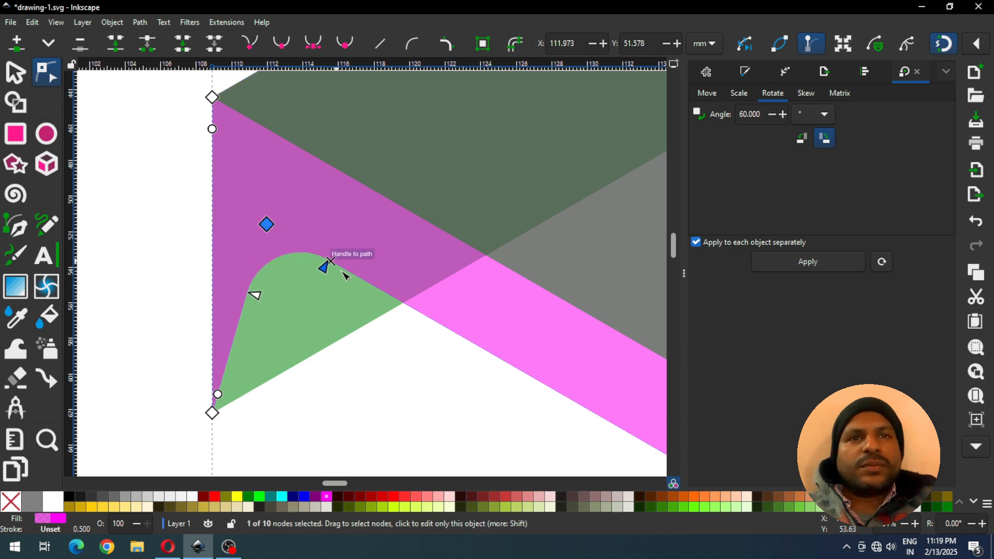
{"action": "left_click", "coordinate": [403, 352]}
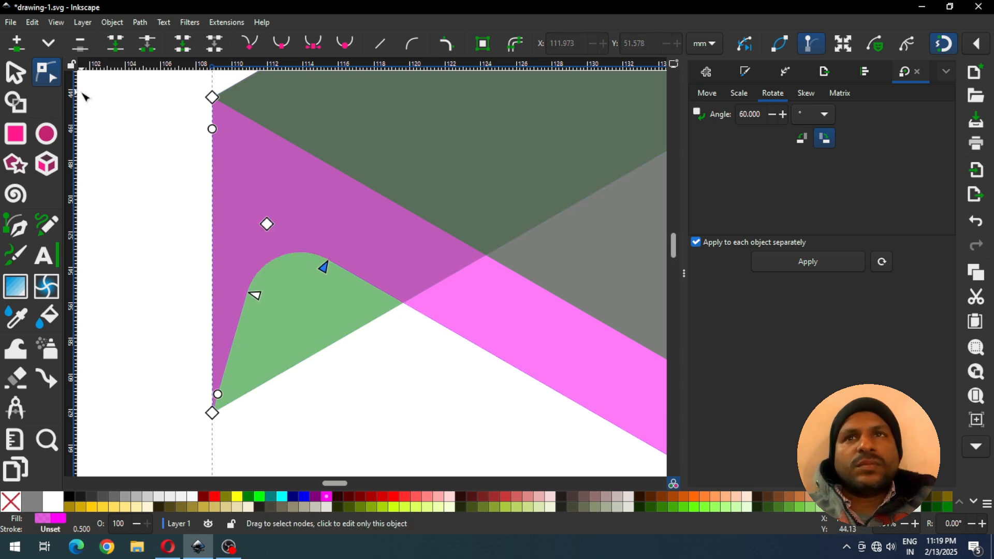
Step: Deselect the rounded magenta piece and save the drawing
{"action": "left_click", "coordinate": [16, 73]}
{"action": "left_click", "coordinate": [206, 179]}
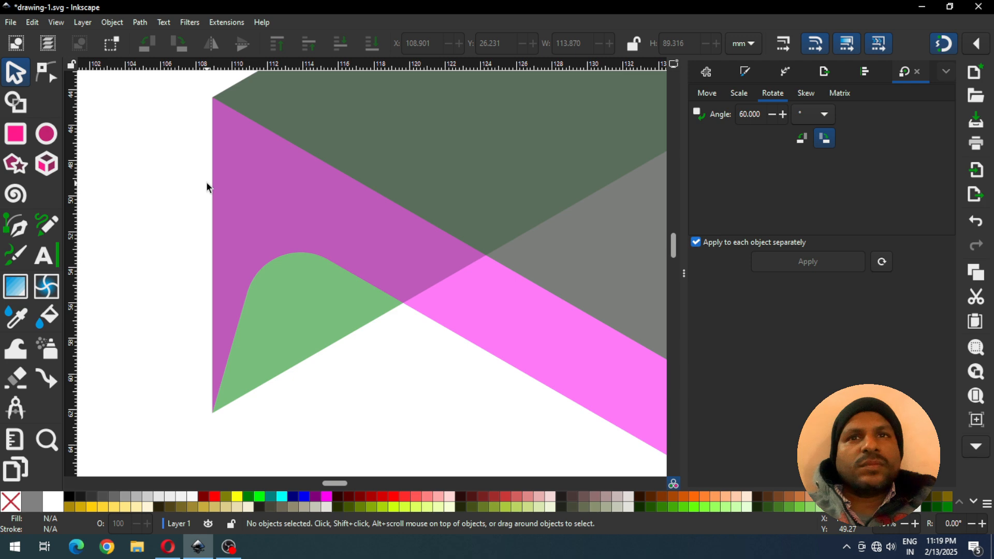
{"action": "key", "text": "minus"}
{"action": "key", "text": "minus"}
{"action": "key", "text": "minus"}
{"action": "key", "text": "minus"}
{"action": "key", "text": "minus"}
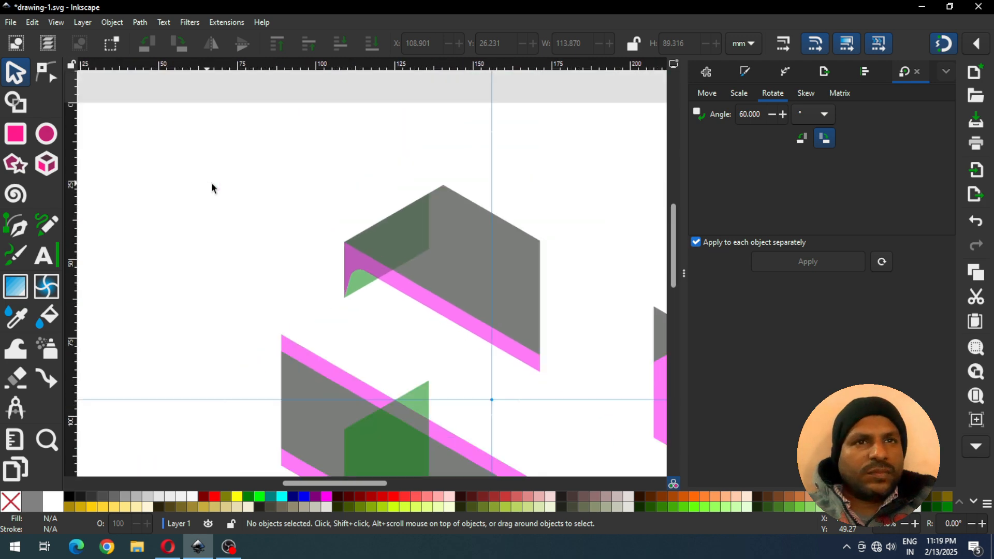
{"action": "key", "text": "z"}
{"action": "left_click_drag", "start_coordinate": [302, 156], "coordinate": [607, 416]}
{"action": "key", "text": "ctrl+s"}
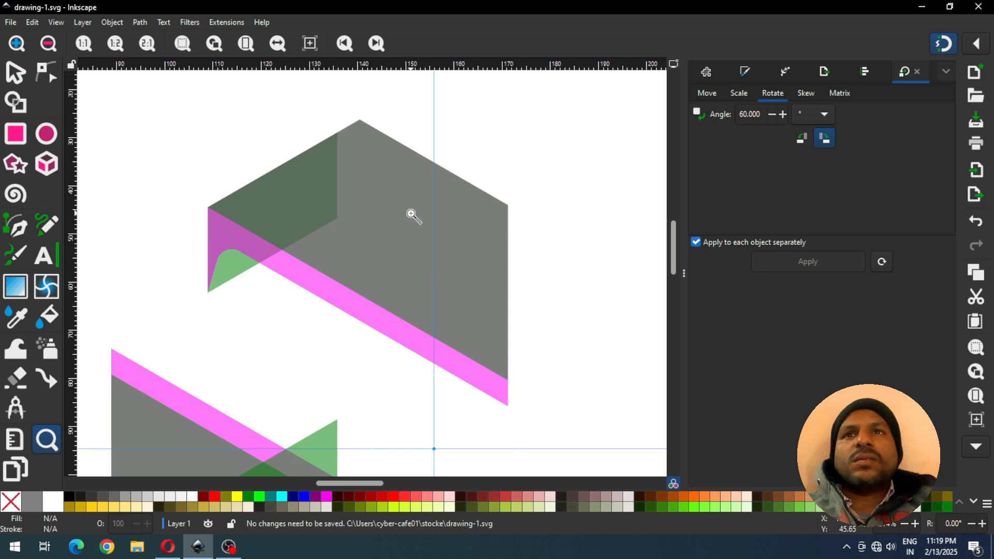
Step: Delete the four nodes of the magenta path's separate right-hand part and save the drawing
{"action": "left_click", "coordinate": [11, 74]}
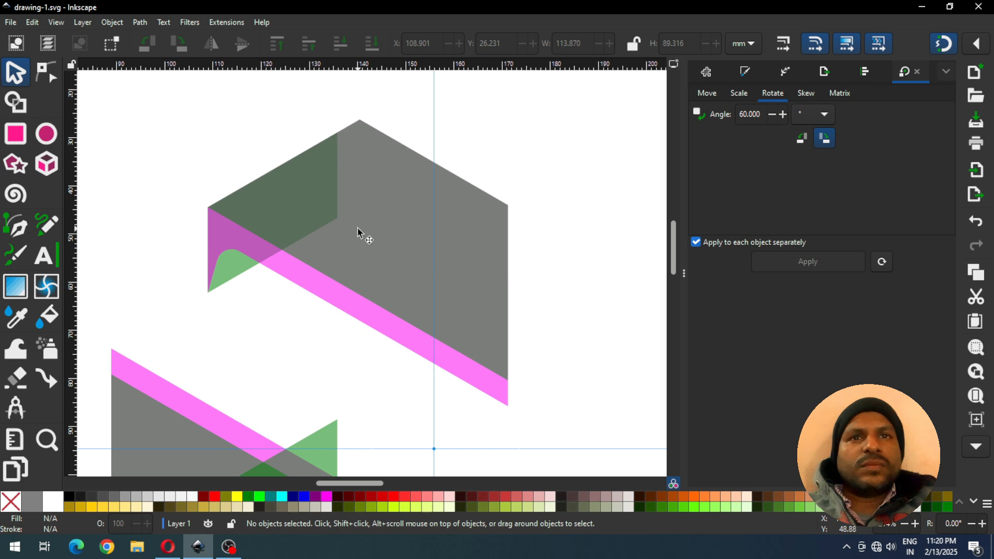
{"action": "scroll", "coordinate": [354, 227], "scroll_direction": "down", "scroll_amount": 2}
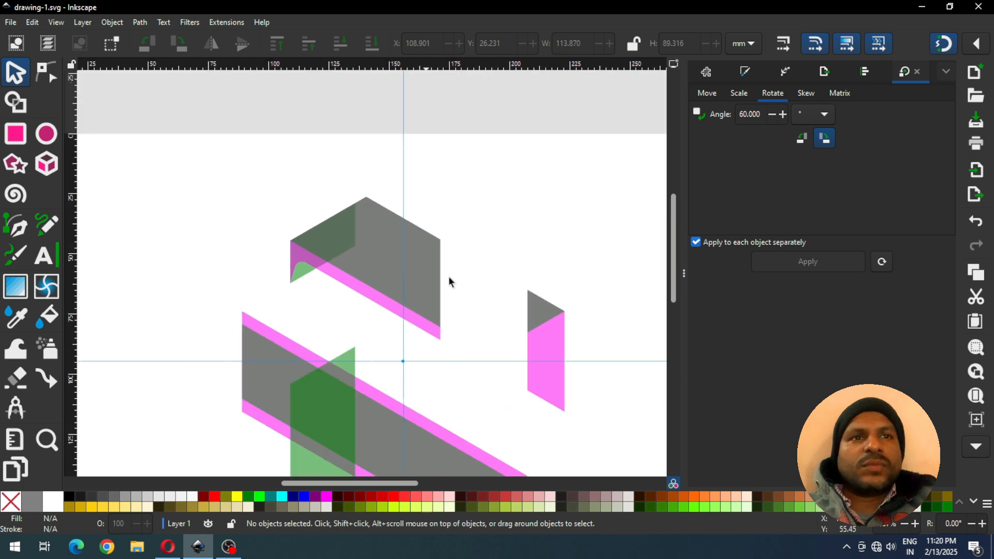
{"action": "left_click", "coordinate": [550, 350]}
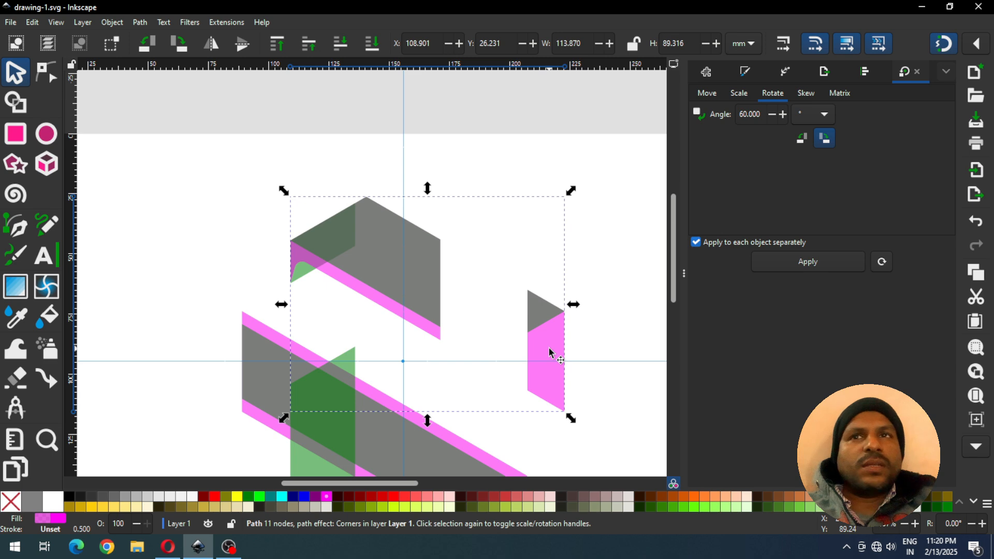
{"action": "left_click", "coordinate": [47, 72]}
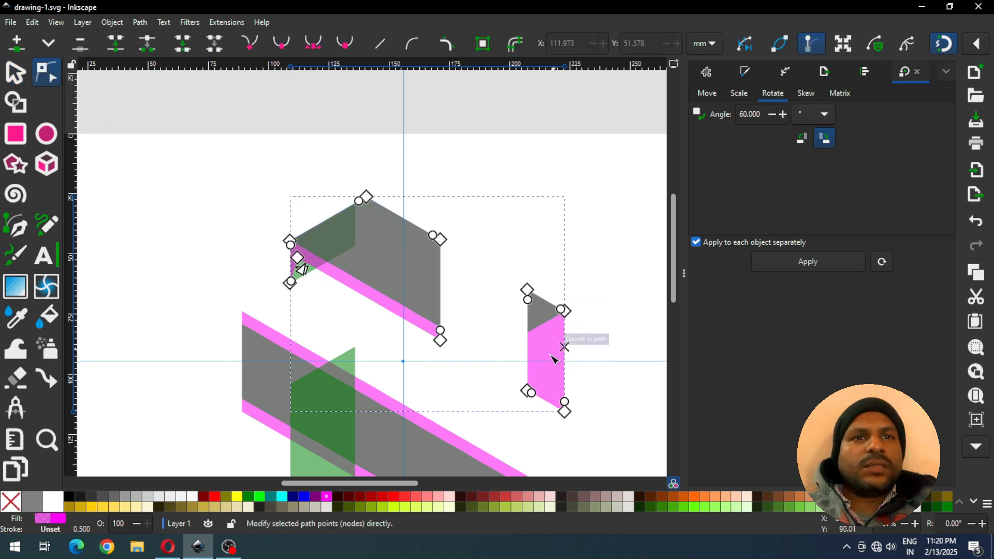
{"action": "left_click_drag", "start_coordinate": [610, 234], "coordinate": [516, 410]}
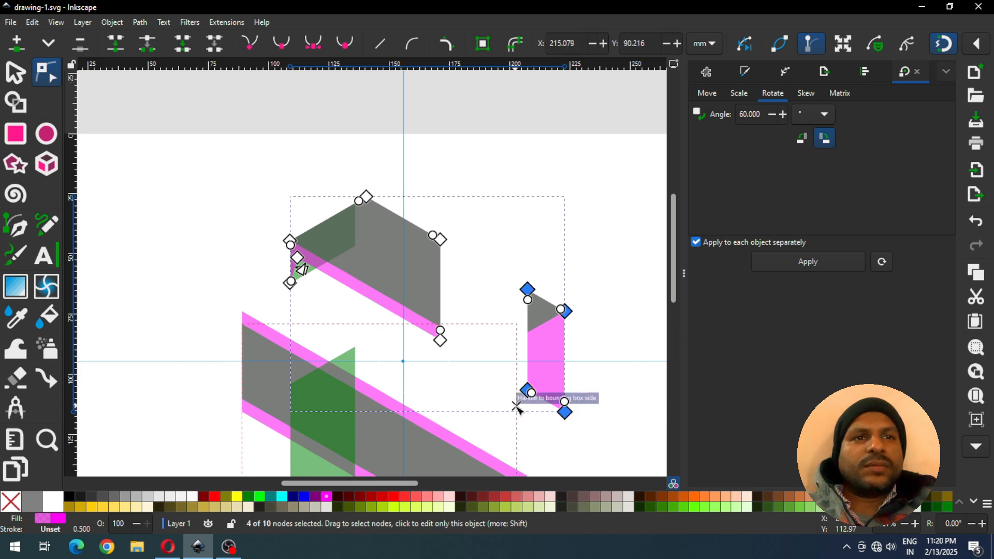
{"action": "key", "text": "Delete"}
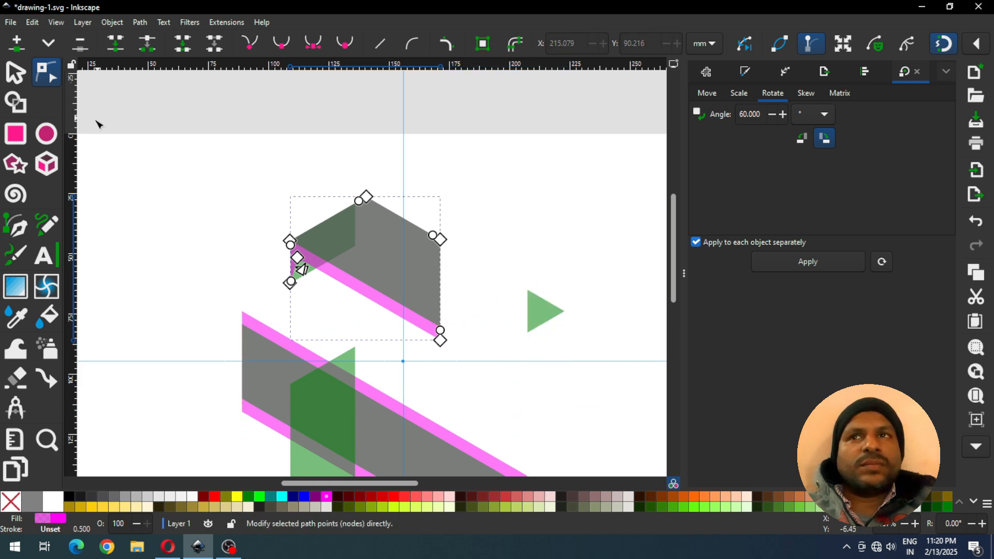
{"action": "left_click", "coordinate": [15, 73]}
{"action": "left_click", "coordinate": [459, 192]}
{"action": "key", "text": "ctrl+s"}
{"action": "key", "text": "ctrl+s"}
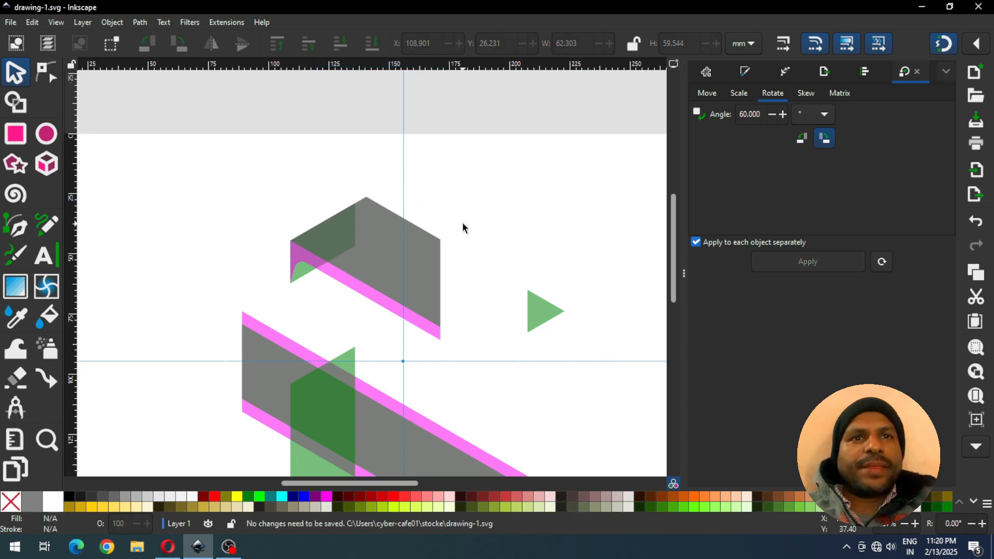
{"action": "left_click", "coordinate": [417, 258]}
{"action": "left_click_drag", "start_coordinate": [415, 253], "coordinate": [437, 206]}
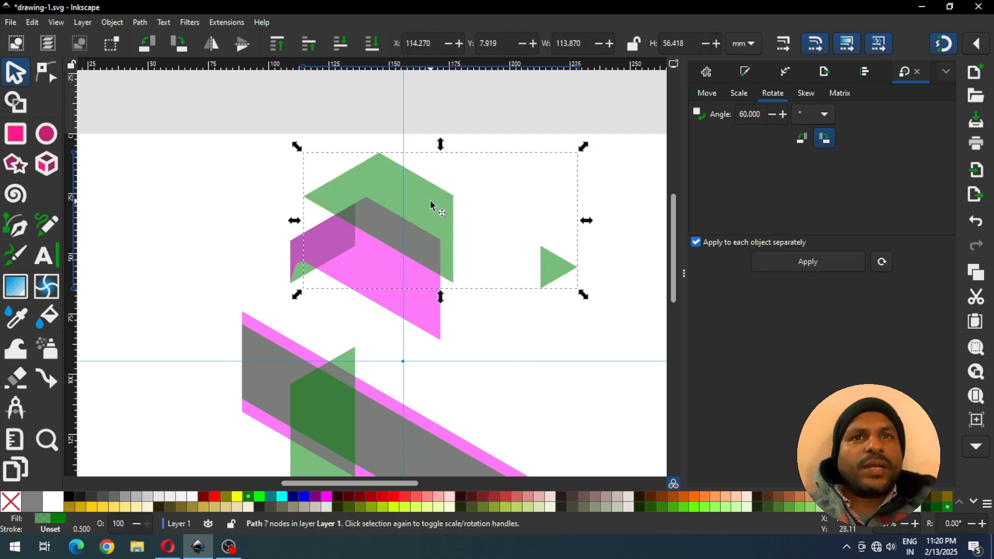
{"action": "key", "text": "ctrl+z"}
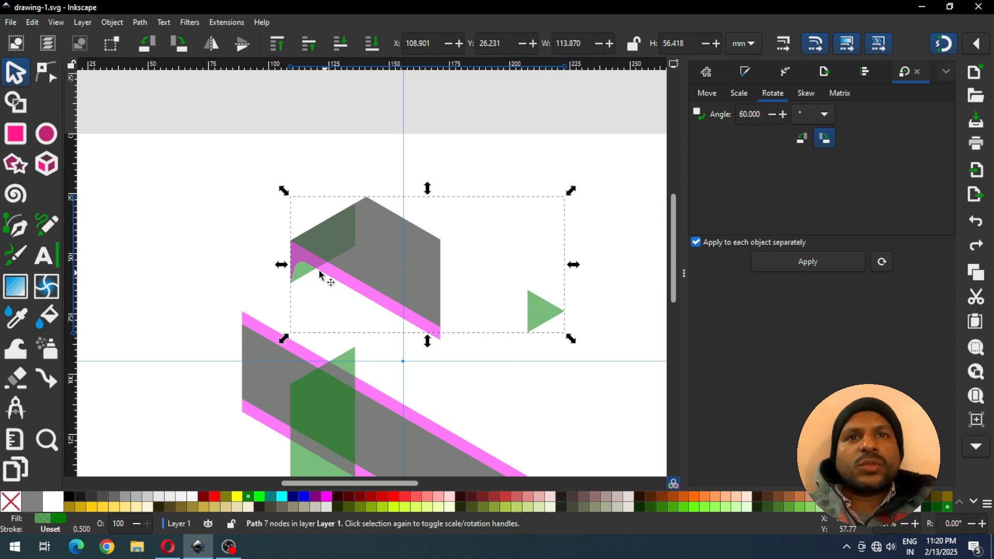
Step: Delete the large lower pieces of both the wide magenta and narrow descending bands
{"action": "left_click", "coordinate": [275, 158]}
{"action": "left_click_drag", "start_coordinate": [248, 151], "coordinate": [594, 366]}
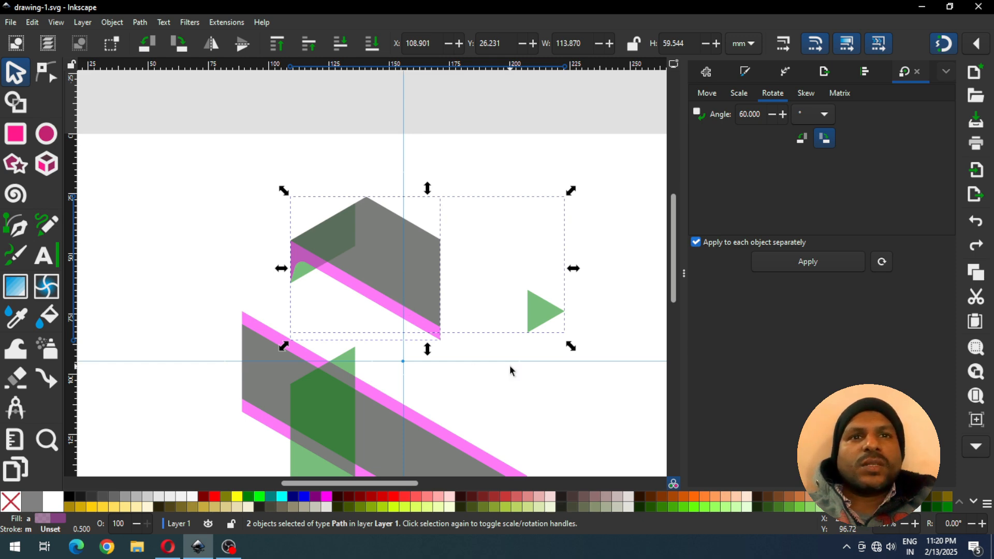
{"action": "key", "text": "minus"}
{"action": "key", "text": "minus"}
{"action": "left_click", "coordinate": [476, 417]}
{"action": "left_click_drag", "start_coordinate": [478, 420], "coordinate": [268, 294]}
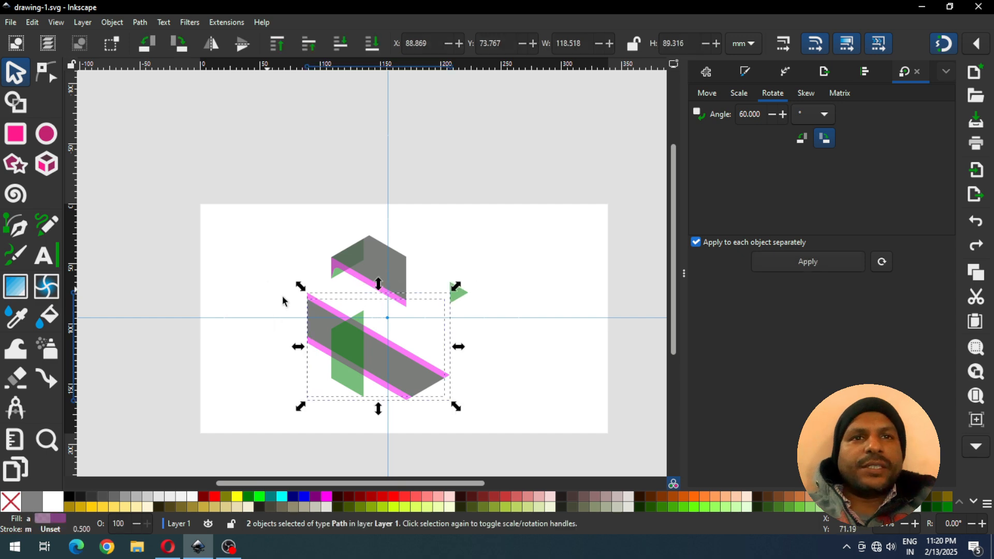
{"action": "key", "text": "Delete"}
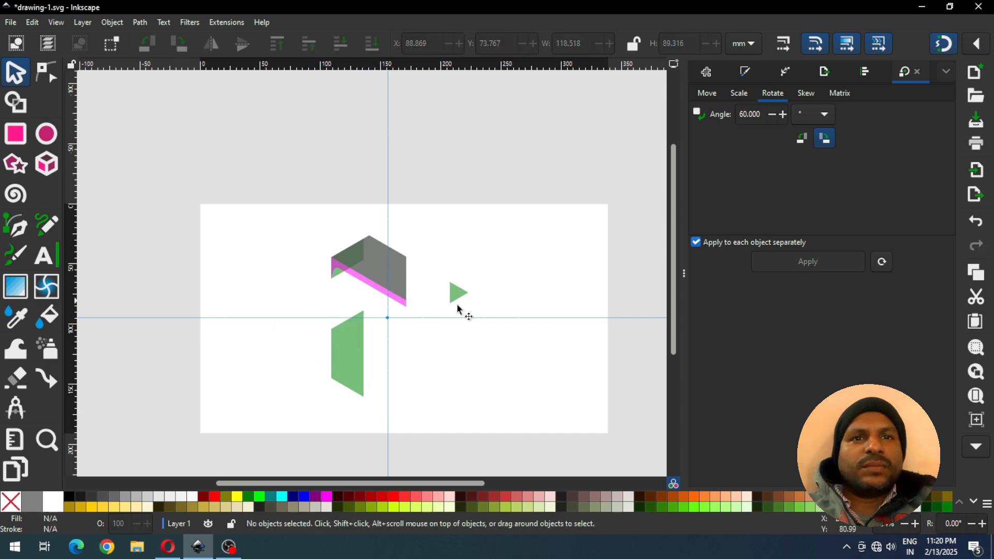
Step: Delete the nodes of the green path's separate lower part and save the drawing
{"action": "left_click", "coordinate": [354, 359]}
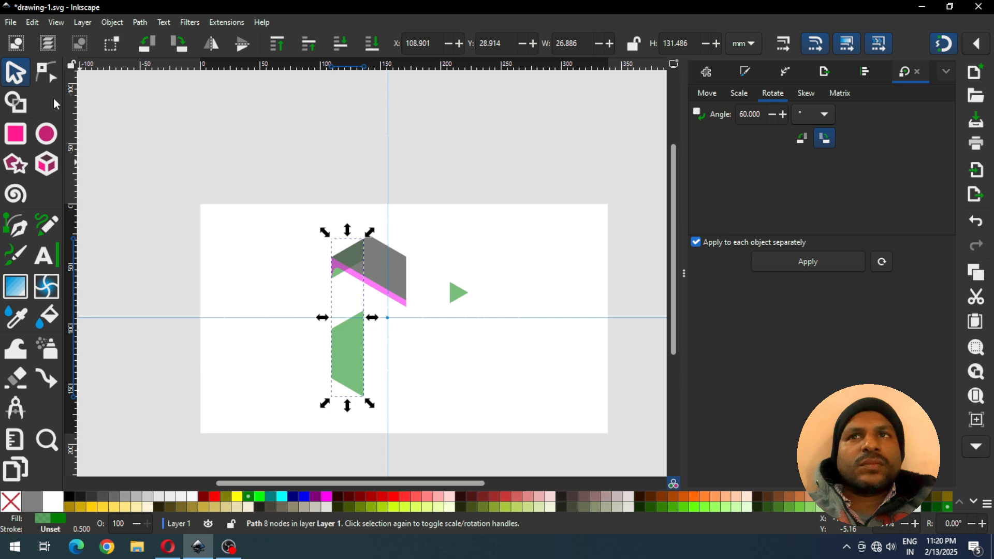
{"action": "left_click", "coordinate": [49, 77]}
{"action": "left_click_drag", "start_coordinate": [403, 409], "coordinate": [272, 293]}
{"action": "key", "text": "Delete"}
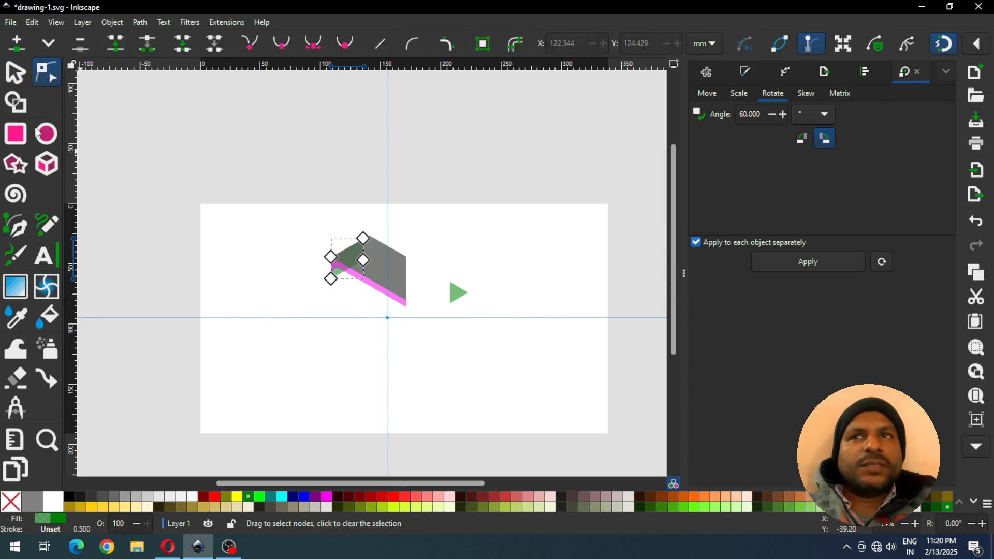
{"action": "left_click", "coordinate": [15, 73]}
{"action": "left_click", "coordinate": [269, 176]}
{"action": "key", "text": "z"}
{"action": "left_click_drag", "start_coordinate": [303, 224], "coordinate": [485, 329]}
{"action": "mouse_move", "coordinate": [140, 123]}
{"action": "left_mouse_down"}
{"action": "mouse_move", "coordinate": [455, 388]}
{"action": "mouse_move", "coordinate": [599, 426]}
{"action": "left_mouse_up"}
{"action": "key", "text": "ctrl+s"}
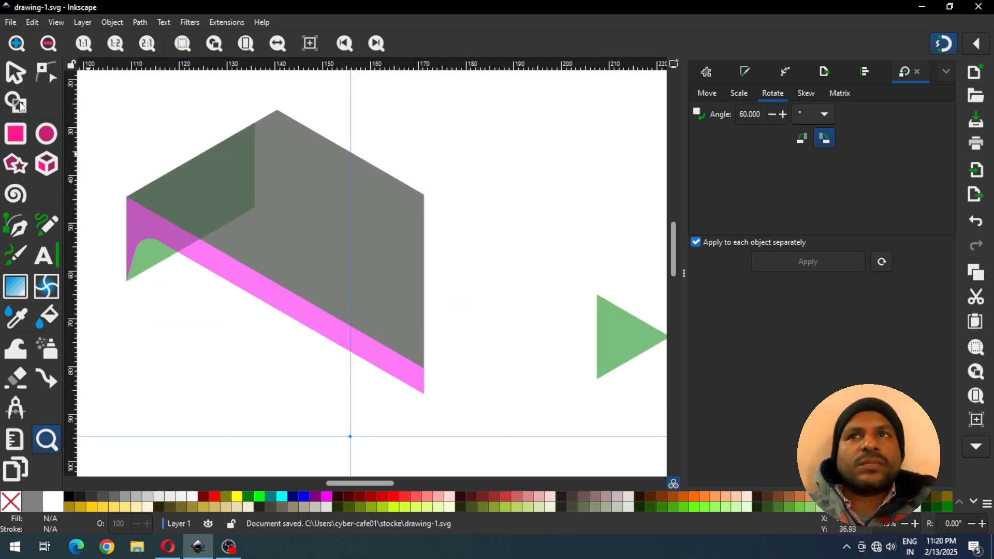
Step: Move the green piece's upper-right node down inside the grey shape, to about X 135.3 and Y 34.1 mm
{"action": "left_click", "coordinate": [46, 73]}
{"action": "left_click", "coordinate": [174, 237]}
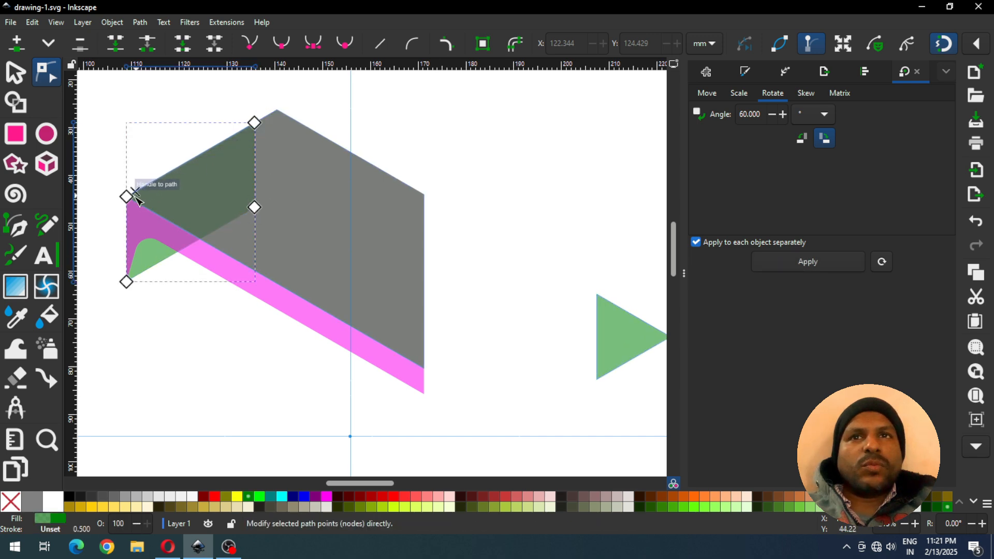
{"action": "left_click_drag", "start_coordinate": [257, 125], "coordinate": [254, 151]}
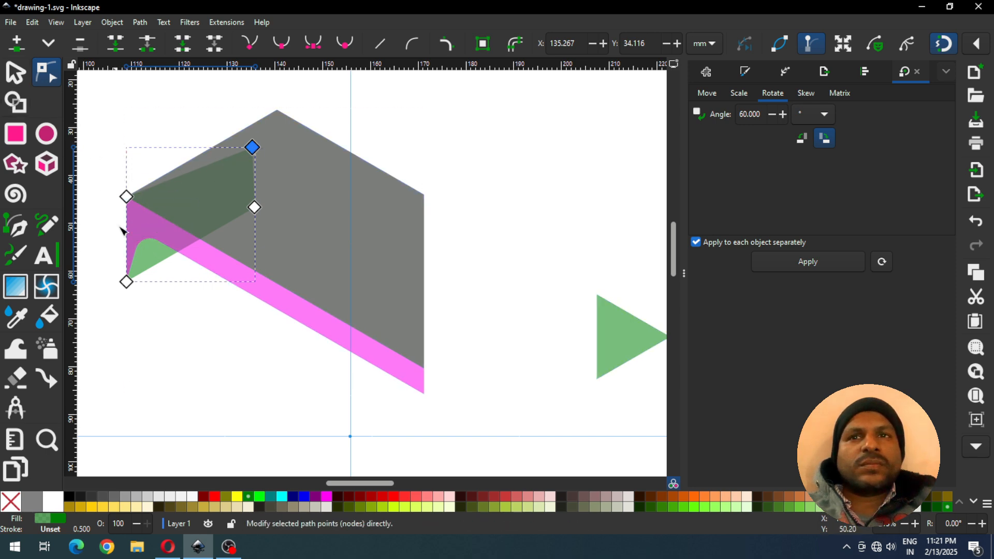
Step: Convert the magenta piece with its Corners effect into a plain editable path
{"action": "left_click", "coordinate": [138, 225]}
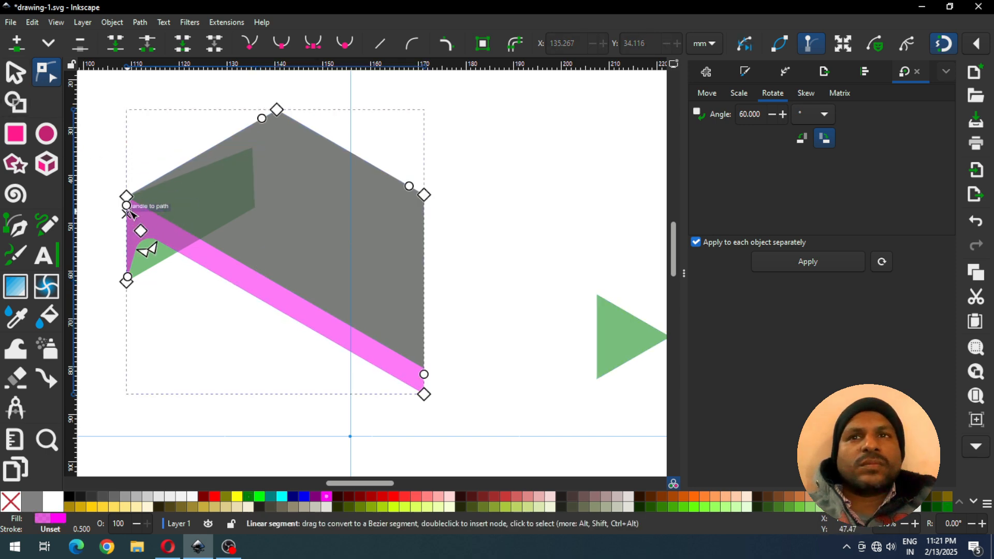
{"action": "key", "text": "z"}
{"action": "left_click_drag", "start_coordinate": [111, 186], "coordinate": [228, 305]}
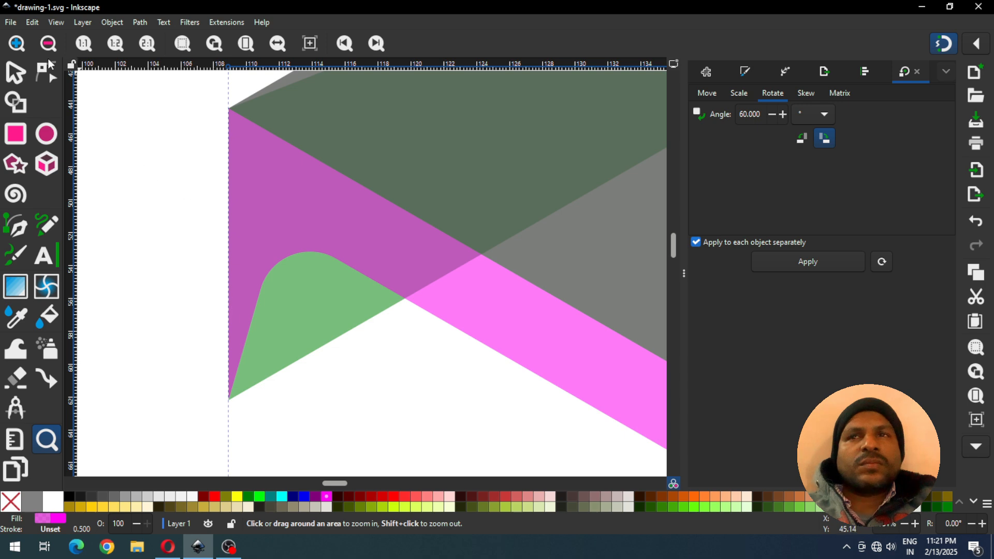
{"action": "left_click", "coordinate": [16, 73]}
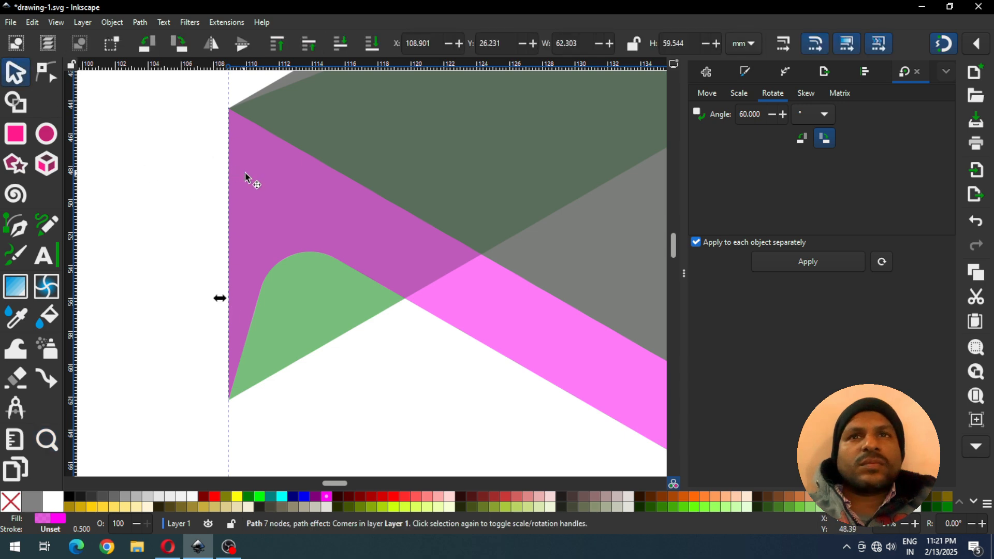
{"action": "left_click", "coordinate": [140, 22]}
{"action": "left_click", "coordinate": [147, 40]}
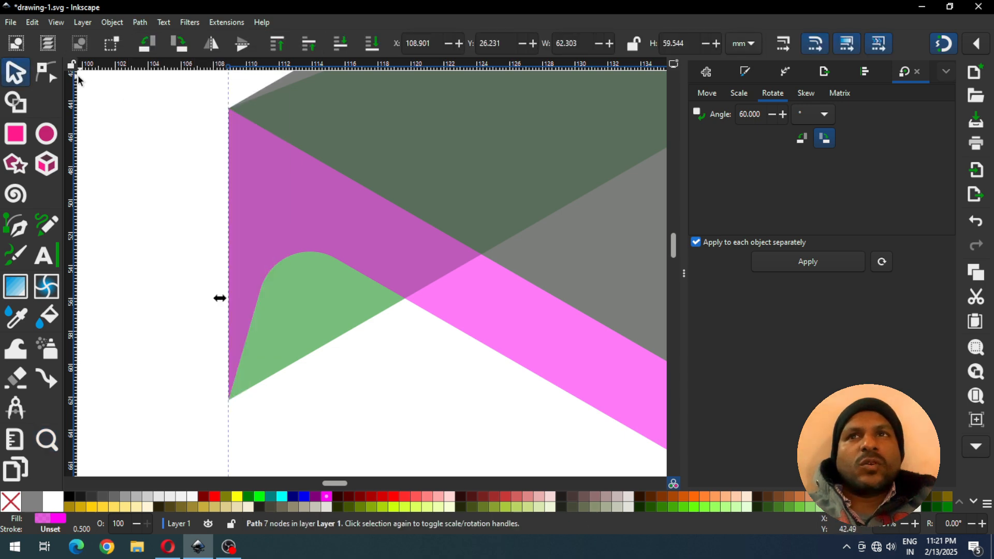
Step: Select the magenta path's upper-left corner node for editing and save the drawing
{"action": "left_click", "coordinate": [55, 79]}
{"action": "left_click", "coordinate": [228, 109]}
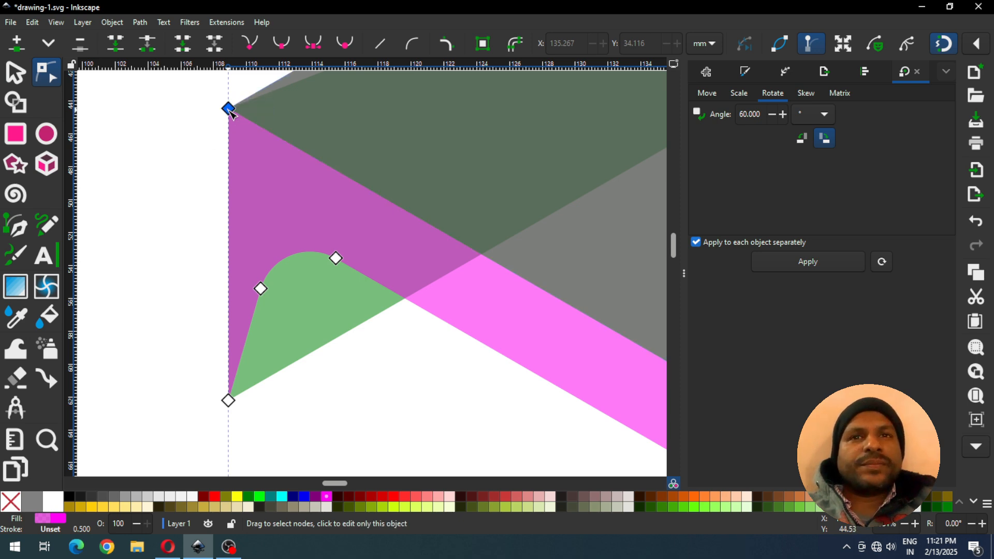
{"action": "key", "text": "minus"}
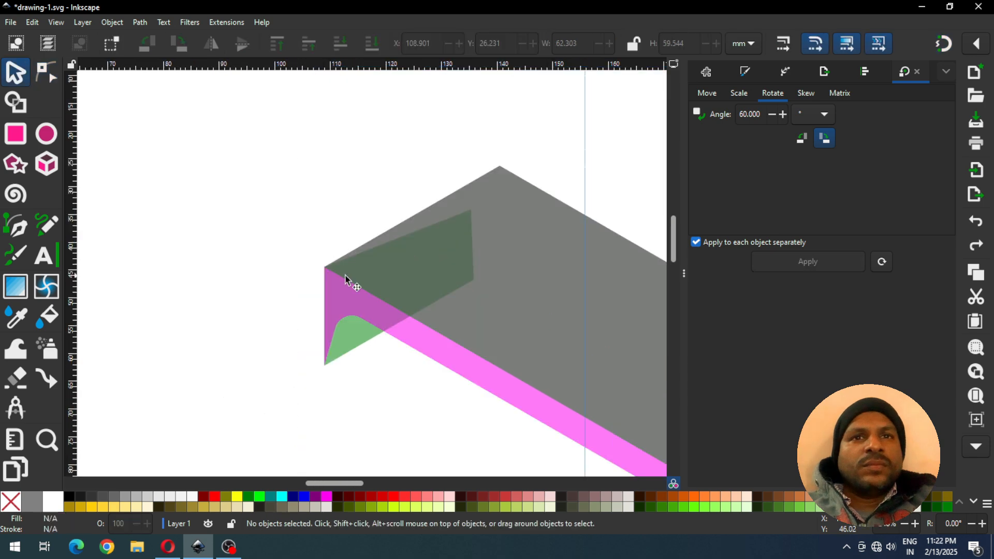
{"action": "key", "text": "ctrl+s"}
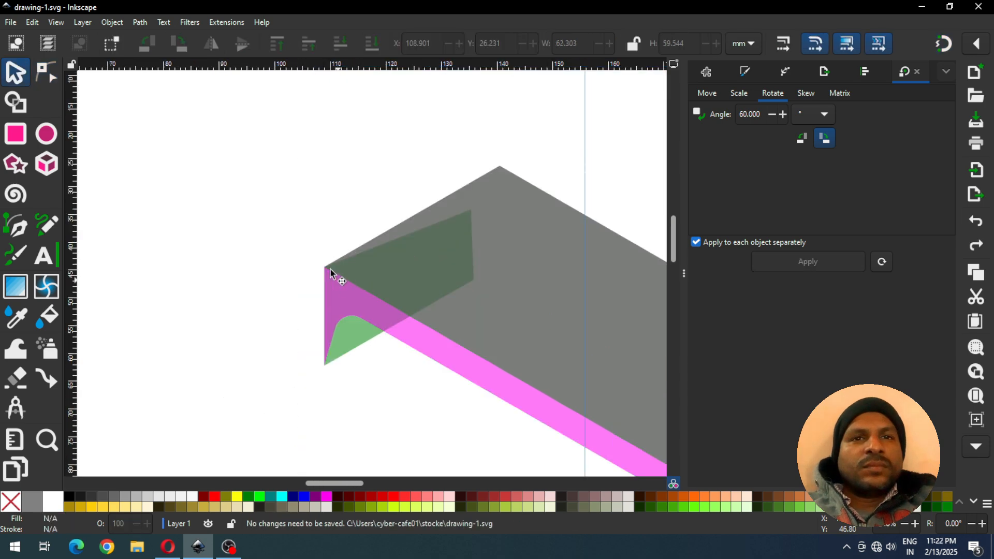
Step: Inspect the left corner where the grey, magenta and green pieces overlap
{"action": "key", "text": "z"}
{"action": "left_click_drag", "start_coordinate": [284, 224], "coordinate": [411, 344]}
{"action": "key", "text": "minus"}
{"action": "key", "text": "minus"}
{"action": "key", "text": "minus"}
{"action": "key", "text": "minus"}
{"action": "key", "text": "minus"}
{"action": "key", "text": "minus"}
{"action": "key", "text": "minus"}
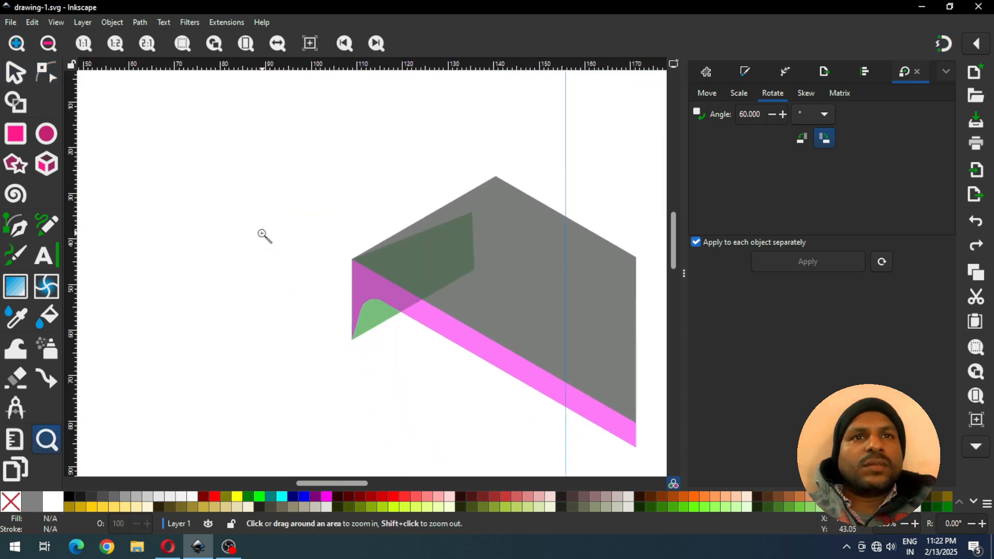
{"action": "left_click_drag", "start_coordinate": [343, 233], "coordinate": [579, 364]}
{"action": "key", "text": "ctrl+s"}
Step: Give all three pieces the same opaque dark grey fill with alpha 100 and save the drawing
{"action": "left_click", "coordinate": [16, 74]}
{"action": "left_click_drag", "start_coordinate": [108, 99], "coordinate": [600, 407]}
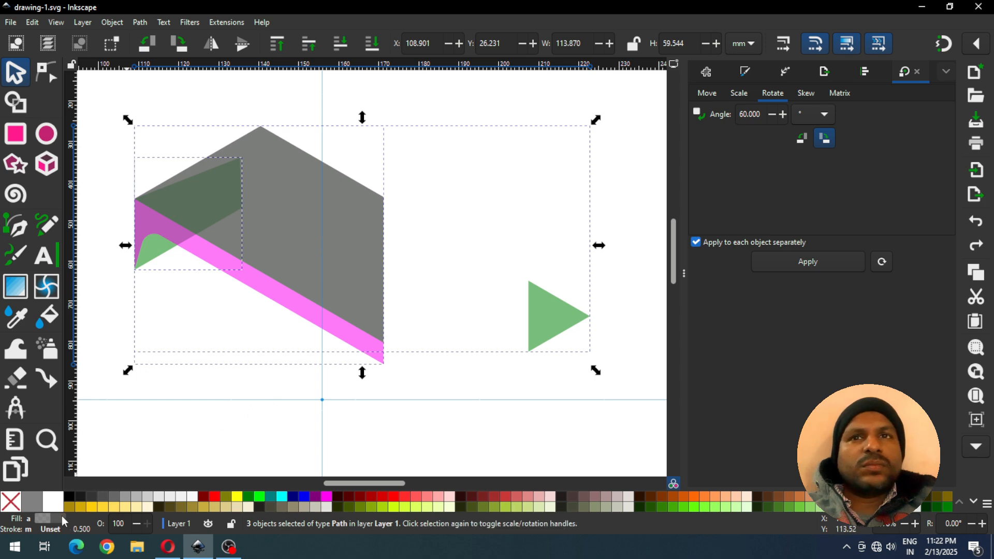
{"action": "key", "text": "ctrl+shift+f"}
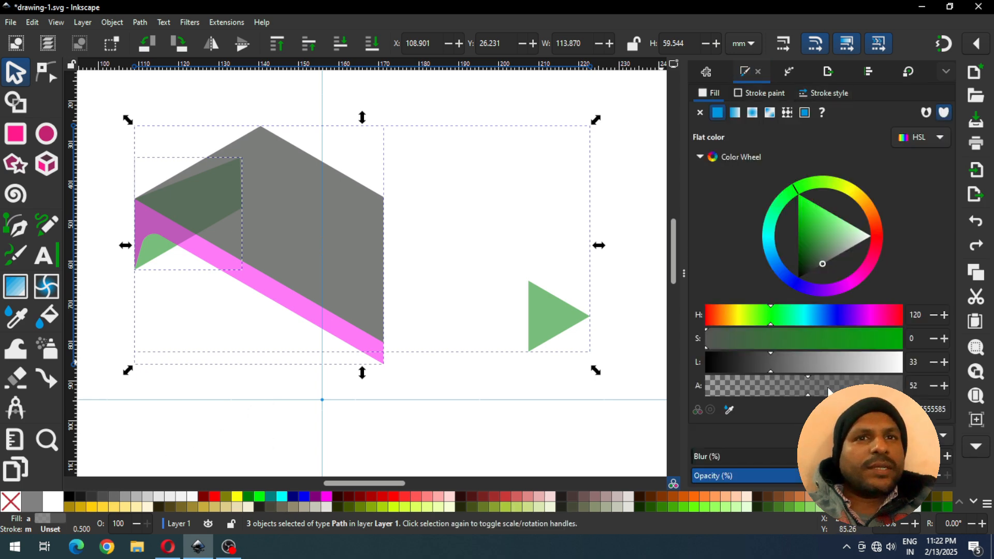
{"action": "left_click_drag", "start_coordinate": [829, 392], "coordinate": [923, 395]}
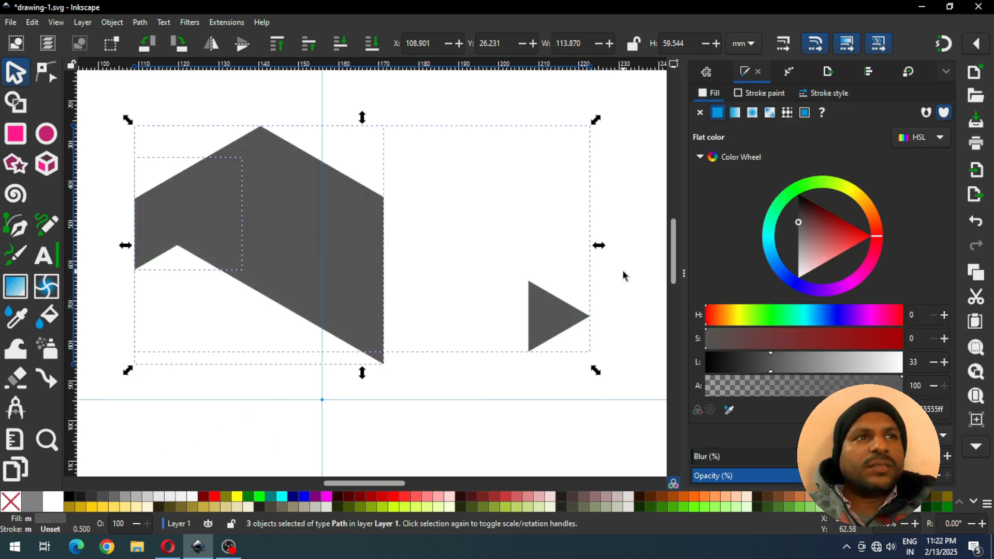
{"action": "left_click", "coordinate": [463, 224]}
{"action": "key", "text": "ctrl+s"}
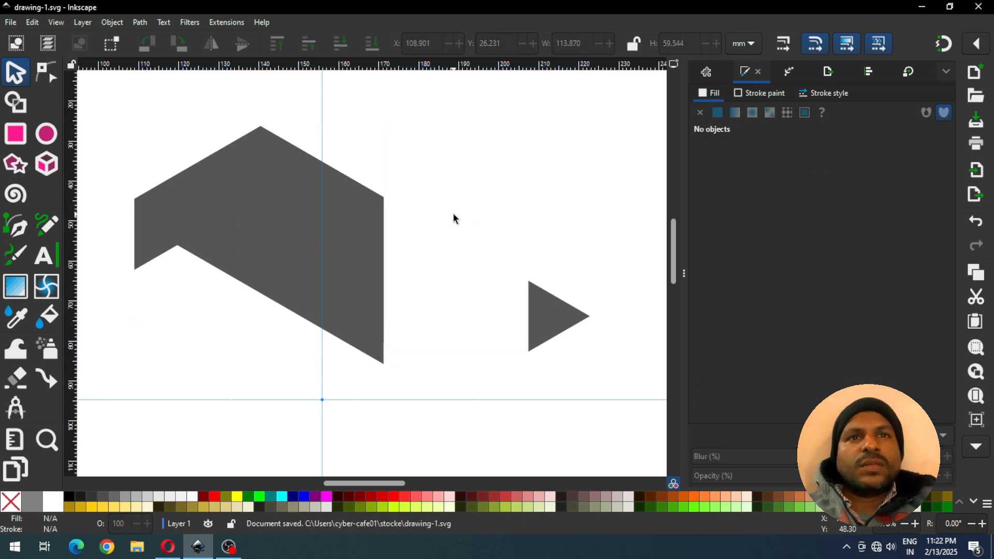
Step: Draw a linear gradient from the large top piece to its detached triangle and set the end stop to #0044AA
{"action": "left_click", "coordinate": [370, 223]}
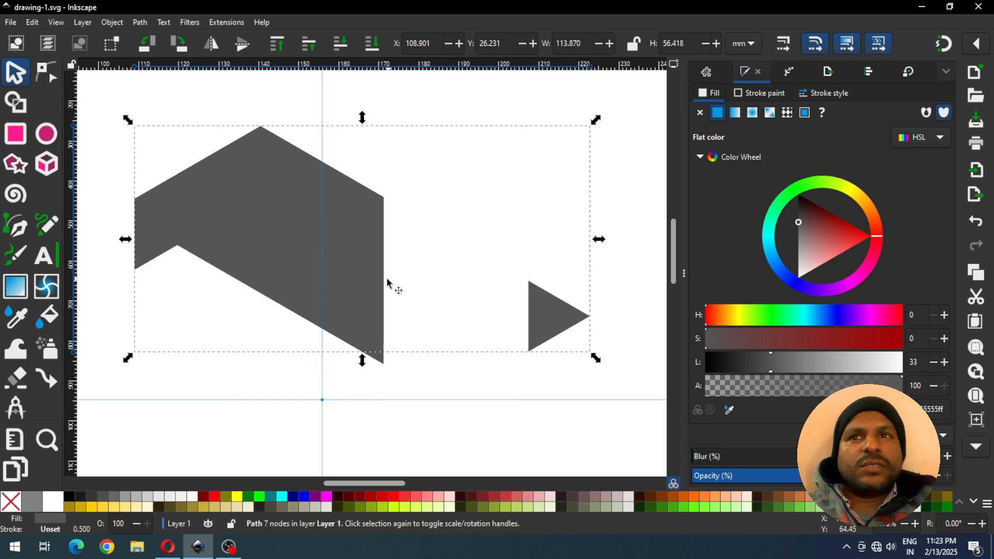
{"action": "left_click", "coordinate": [26, 289]}
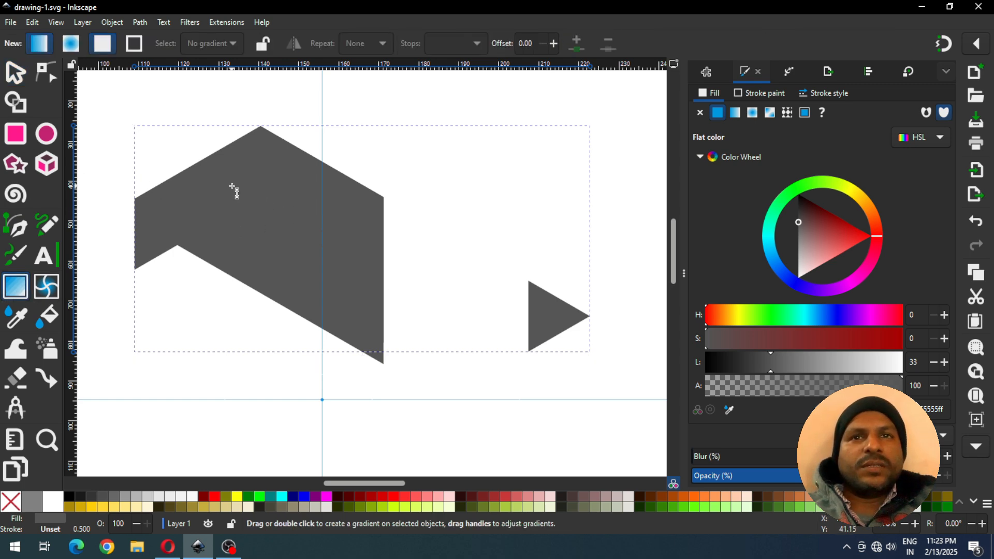
{"action": "left_click_drag", "start_coordinate": [233, 186], "coordinate": [545, 322]}
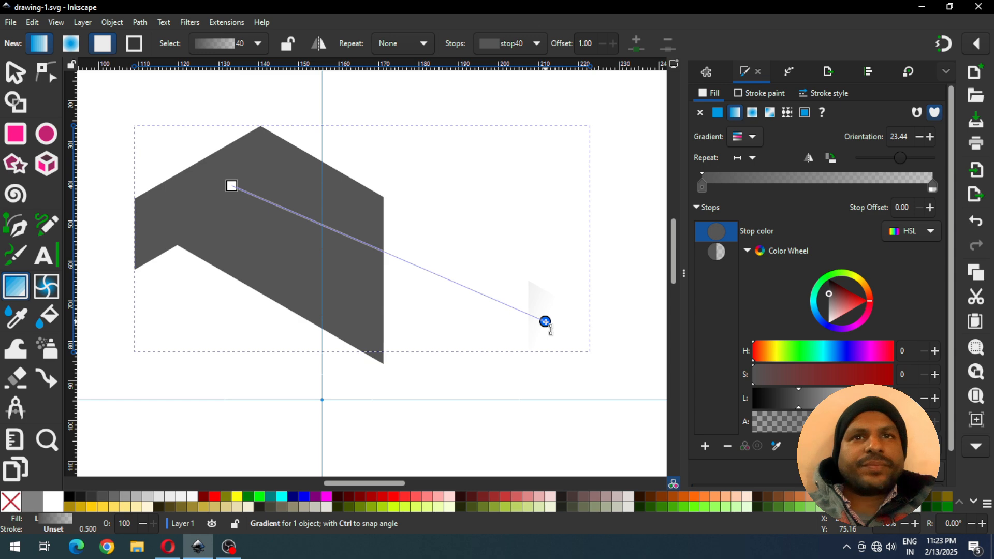
{"action": "left_click", "coordinate": [973, 503]}
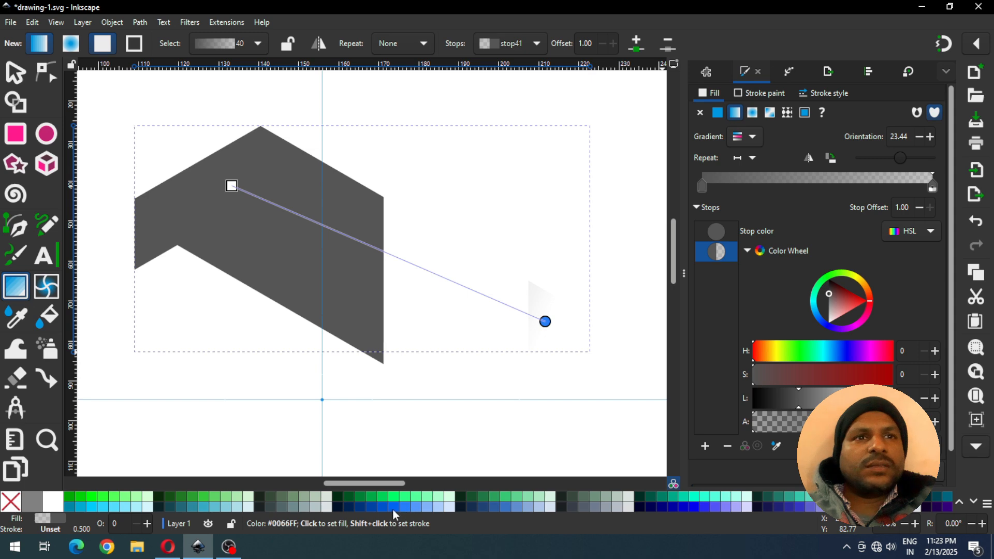
{"action": "left_click", "coordinate": [371, 511]}
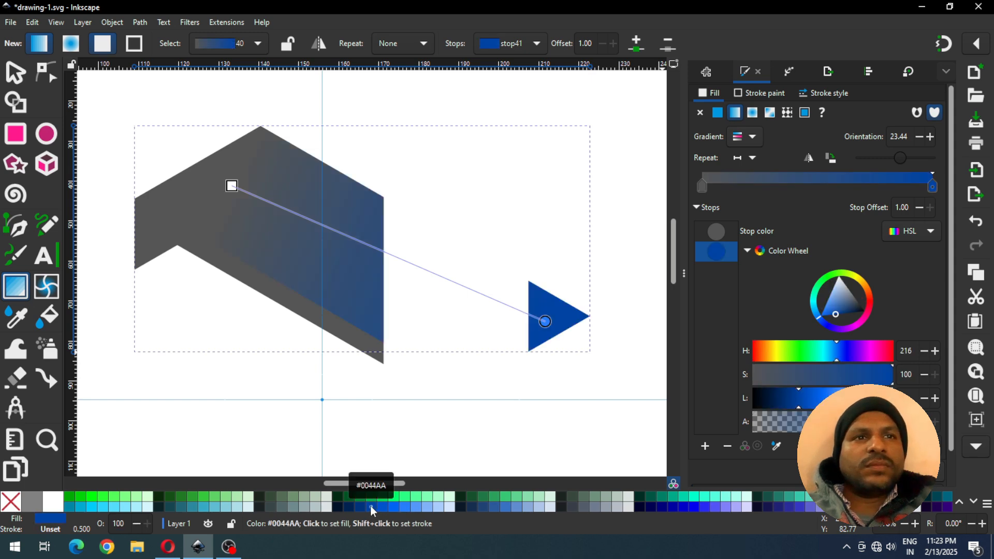
Step: Recolor the gradient's start stop on the large top piece light blue and deselect it
{"action": "left_click", "coordinate": [231, 186]}
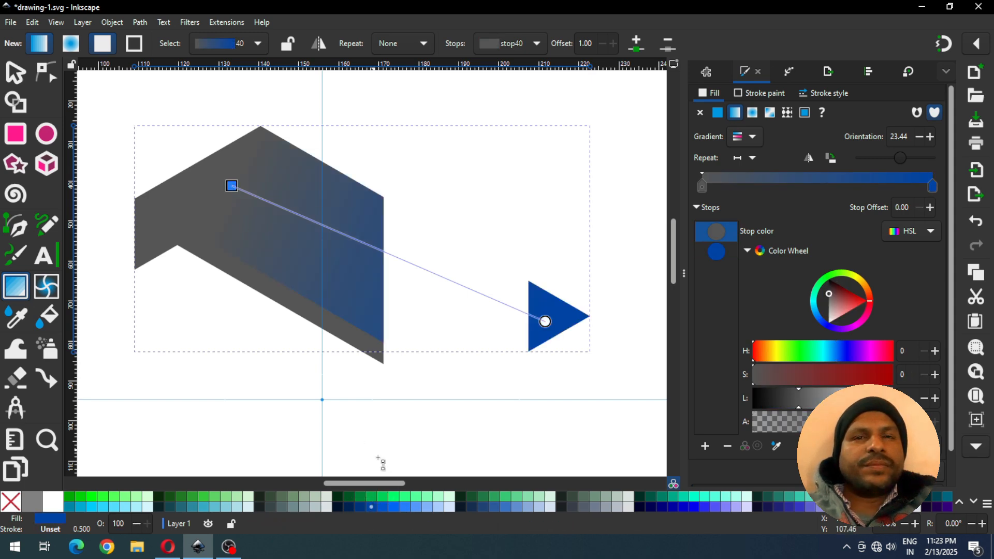
{"action": "left_click", "coordinate": [405, 506]}
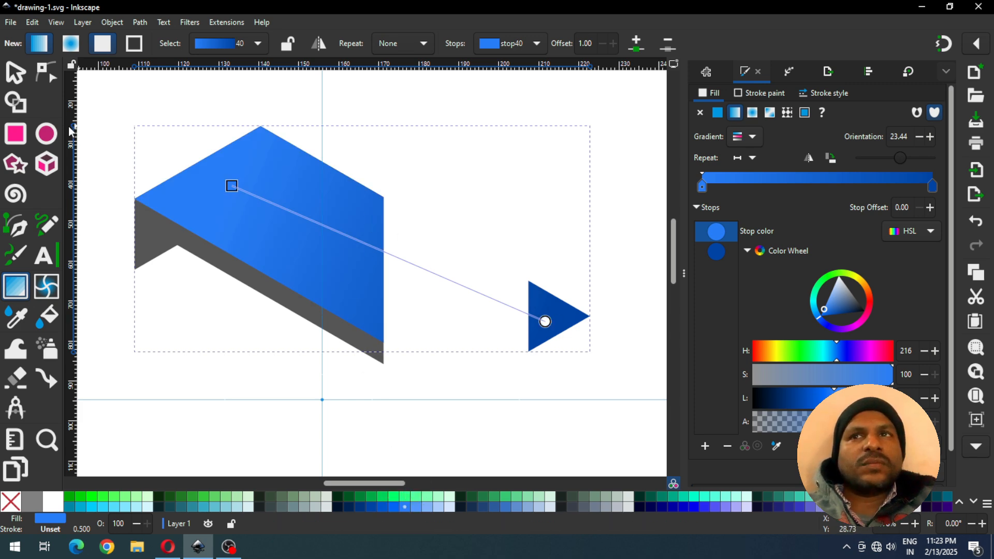
{"action": "left_click", "coordinate": [16, 72]}
{"action": "left_click", "coordinate": [224, 95]}
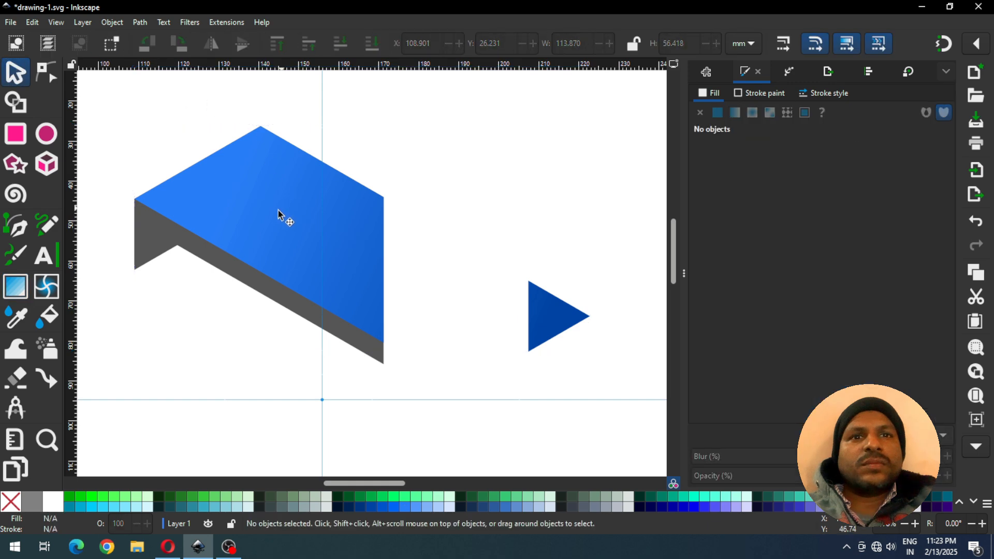
Step: Fill the band piece beneath the top one with the existing blue linear gradient
{"action": "left_click", "coordinate": [369, 351]}
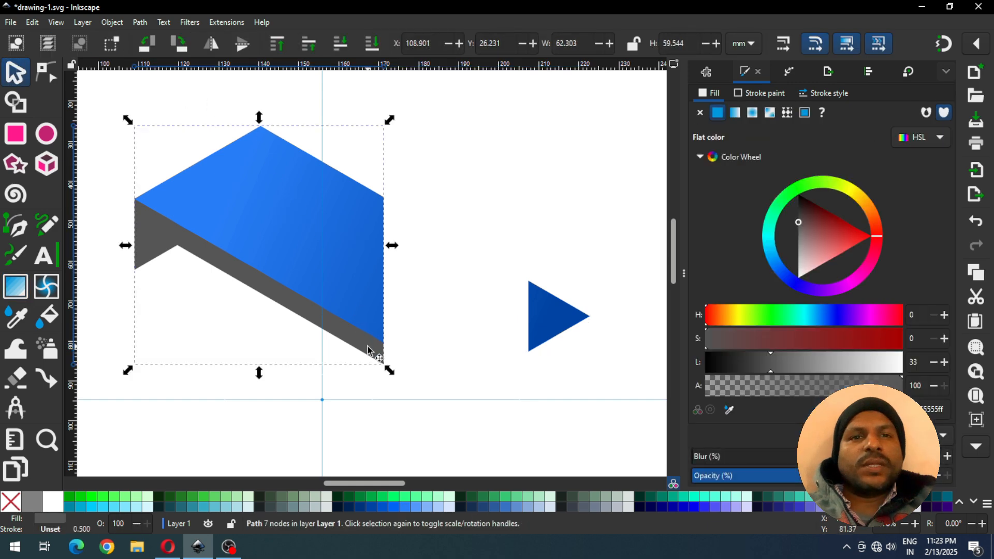
{"action": "left_click", "coordinate": [735, 114]}
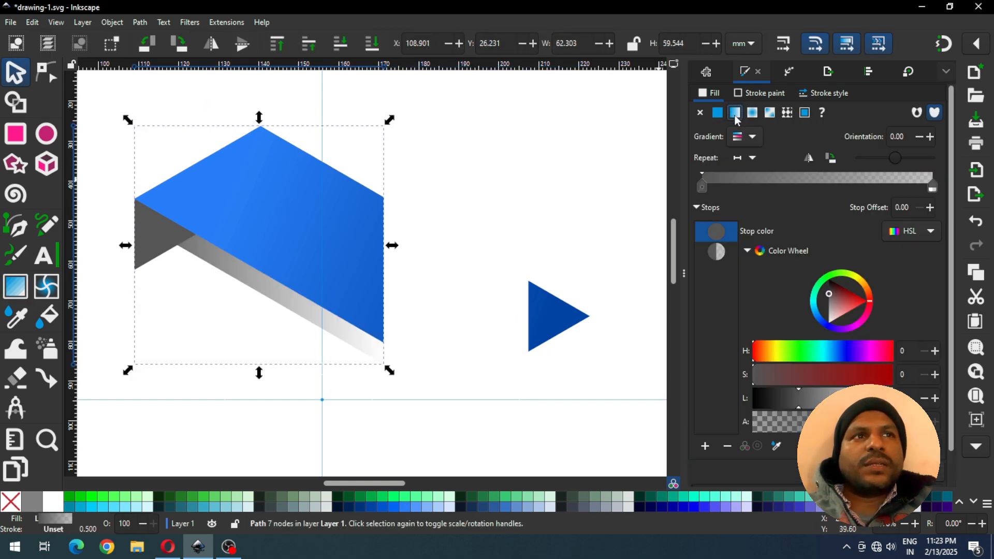
{"action": "left_click", "coordinate": [752, 138]}
{"action": "left_click", "coordinate": [725, 189]}
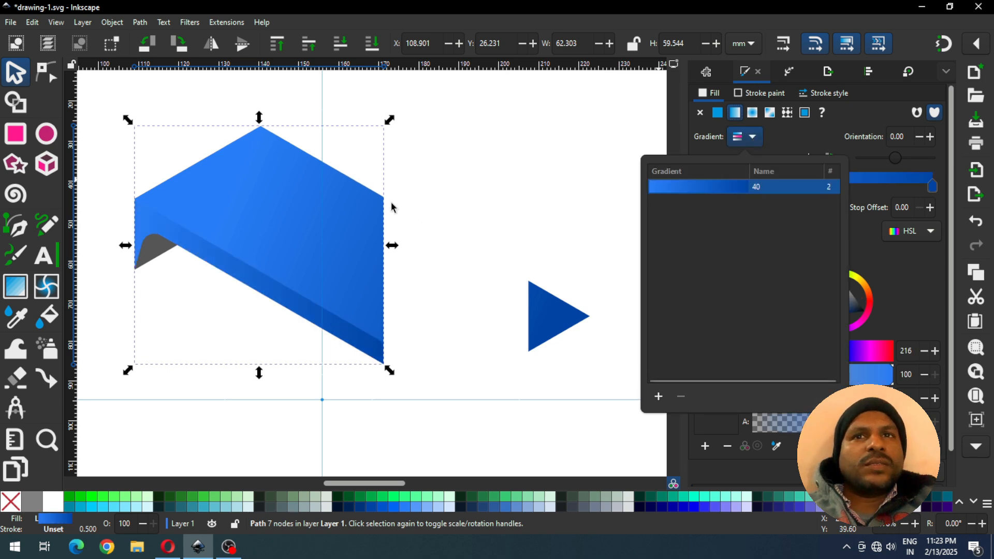
Step: Align the band's gradient with its sloping edge, starting beyond the upper left and ending at the lower-right tip
{"action": "left_click", "coordinate": [22, 291]}
{"action": "left_click", "coordinate": [23, 295]}
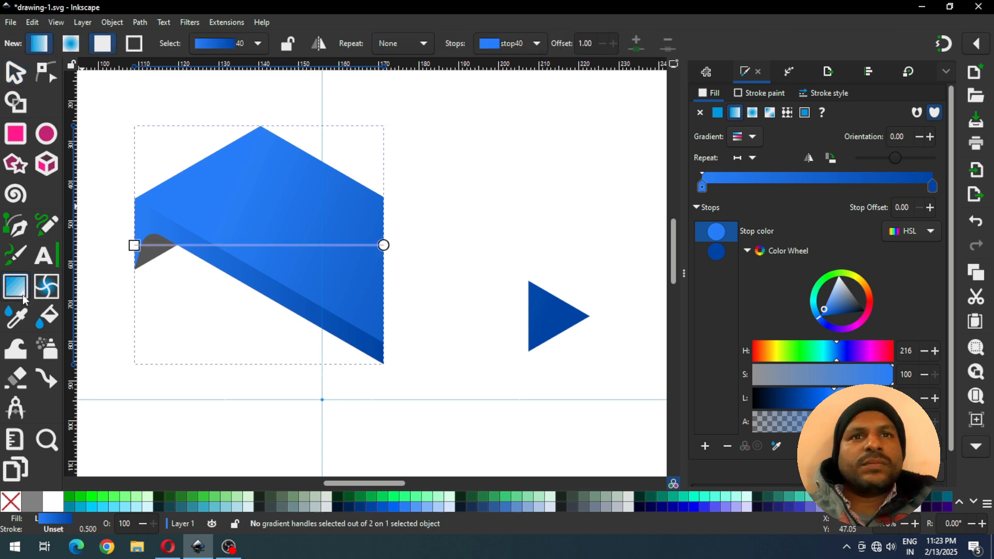
{"action": "left_click_drag", "start_coordinate": [384, 246], "coordinate": [396, 357]}
{"action": "left_click_drag", "start_coordinate": [134, 245], "coordinate": [75, 171]}
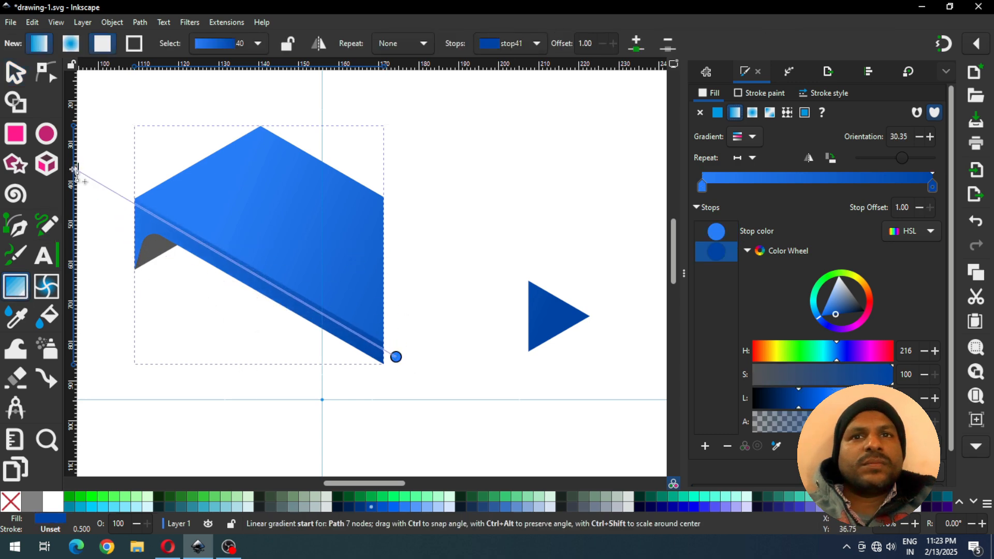
{"action": "key", "text": "minus"}
{"action": "left_click_drag", "start_coordinate": [163, 201], "coordinate": [80, 155]}
{"action": "left_click_drag", "start_coordinate": [389, 332], "coordinate": [378, 330]}
{"action": "key", "text": "s"}
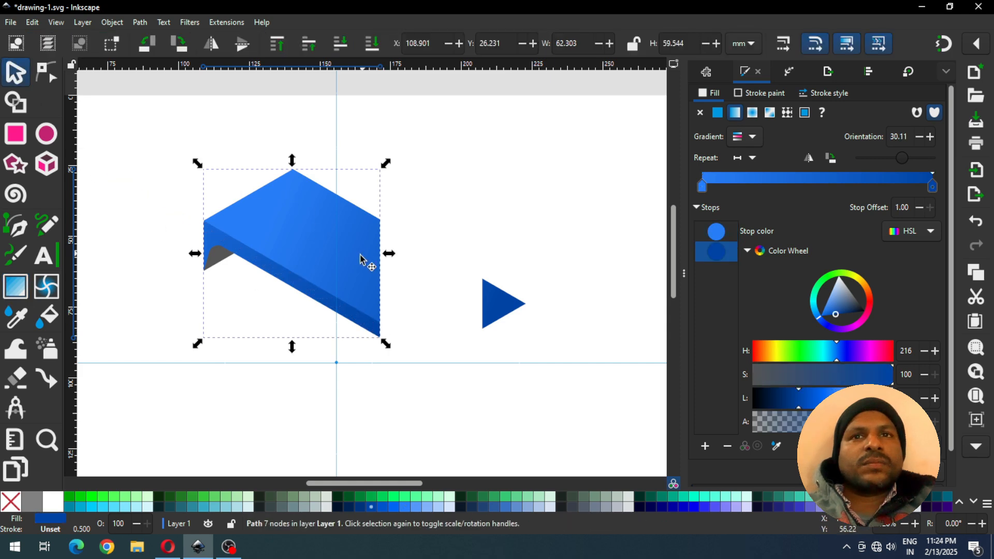
Step: Add a stop at offset 0.92 to the band's gradient and darken its end stop to navy with saturation 70
{"action": "left_click", "coordinate": [20, 288]}
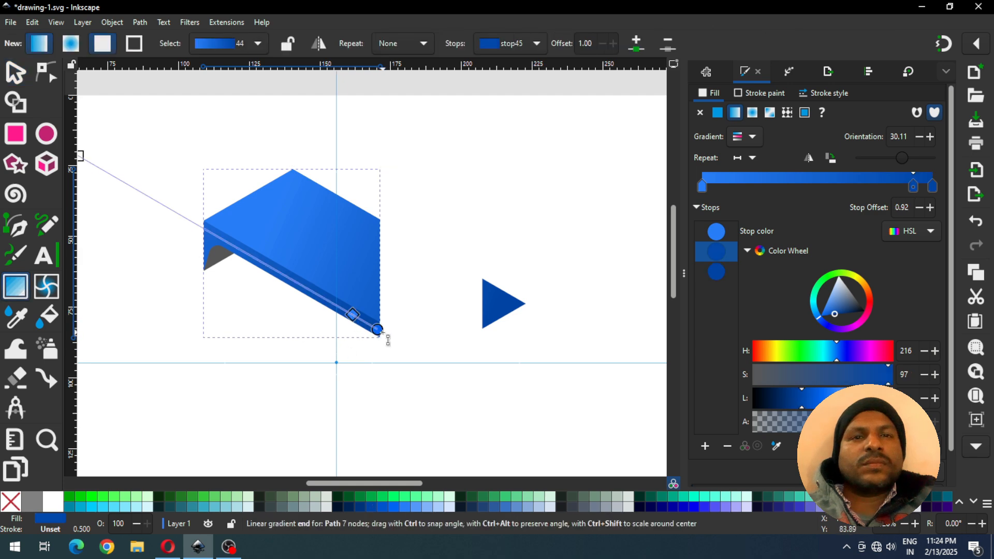
{"action": "double_click", "coordinate": [352, 315]}
{"action": "left_click_drag", "start_coordinate": [789, 398], "coordinate": [778, 395]}
{"action": "left_click", "coordinate": [849, 375]}
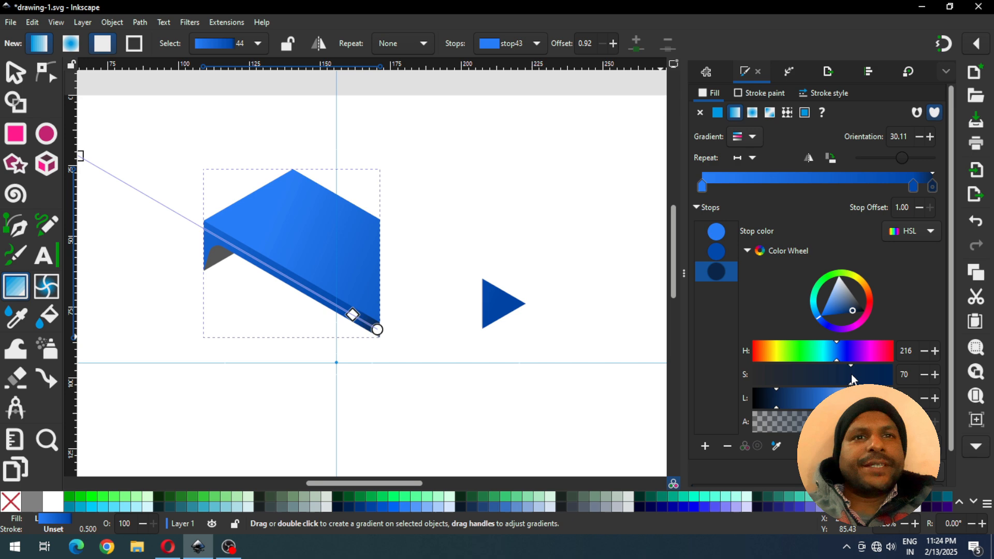
{"action": "key", "text": "s"}
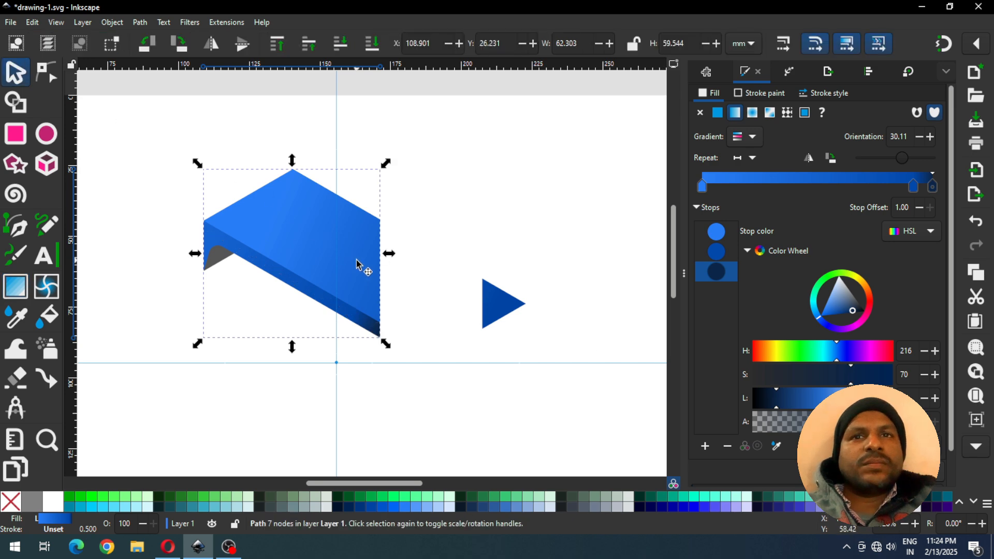
Step: Apply the band's three-stop blue gradient to the large top piece and its detached triangle
{"action": "key", "text": "ctrl+a"}
{"action": "left_click", "coordinate": [752, 138]}
{"action": "left_click", "coordinate": [732, 188]}
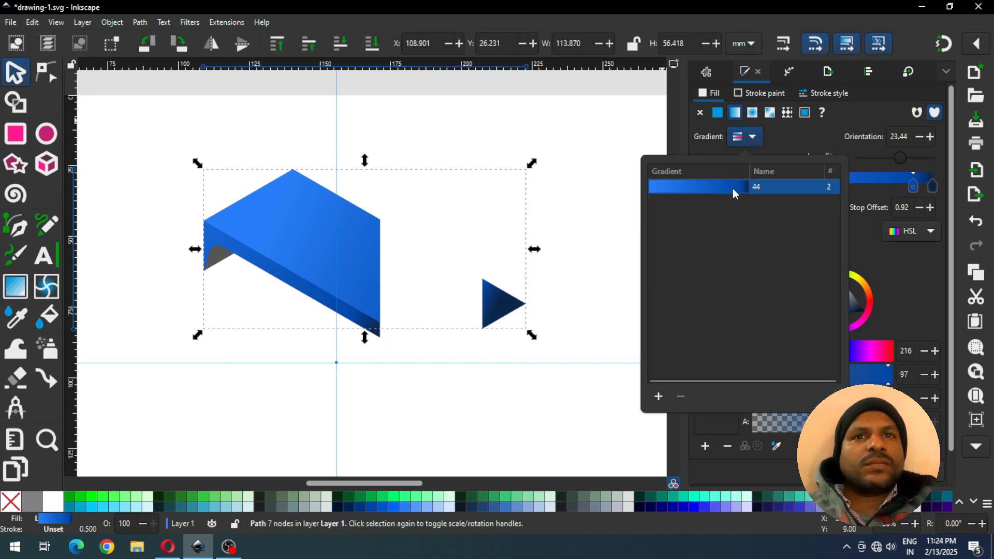
Step: Add stops at offsets 0.49 and 0.38 to the top piece's gradient, sampling the lower band's navy for the 0.38 stop
{"action": "left_click", "coordinate": [572, 216]}
{"action": "left_click", "coordinate": [15, 288]}
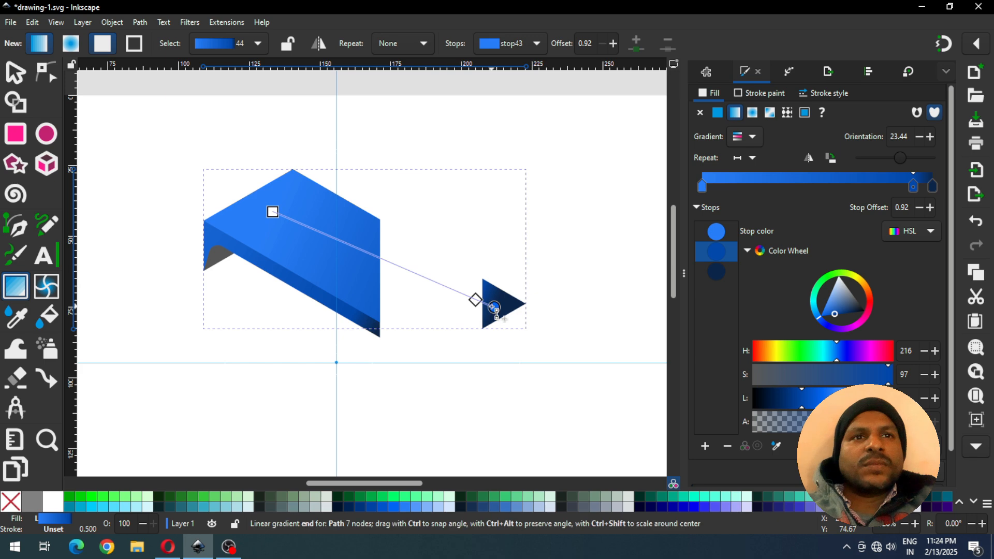
{"action": "mouse_move", "coordinate": [495, 308]}
{"action": "left_mouse_down"}
{"action": "mouse_move", "coordinate": [396, 280]}
{"action": "mouse_move", "coordinate": [503, 305]}
{"action": "left_mouse_up"}
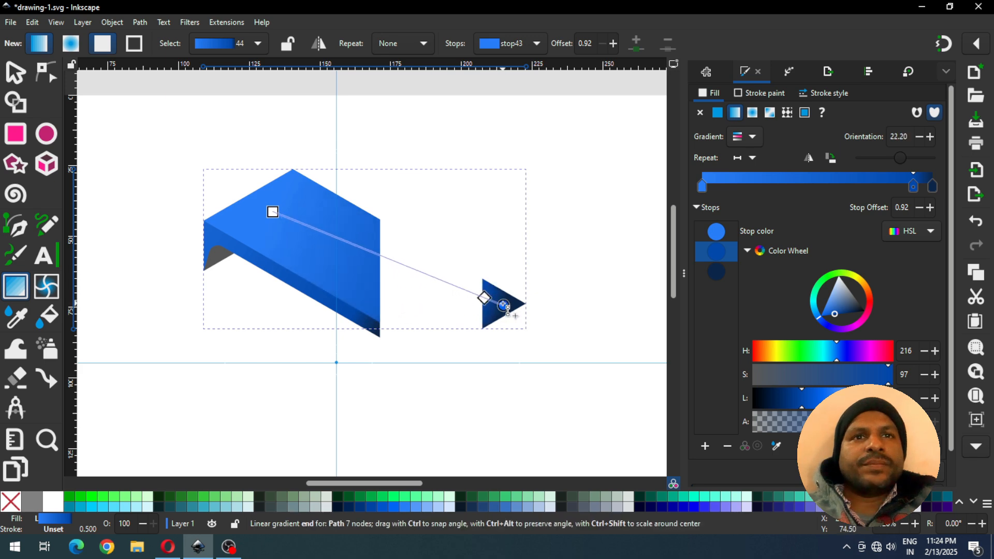
{"action": "double_click", "coordinate": [387, 258]}
{"action": "double_click", "coordinate": [360, 248]}
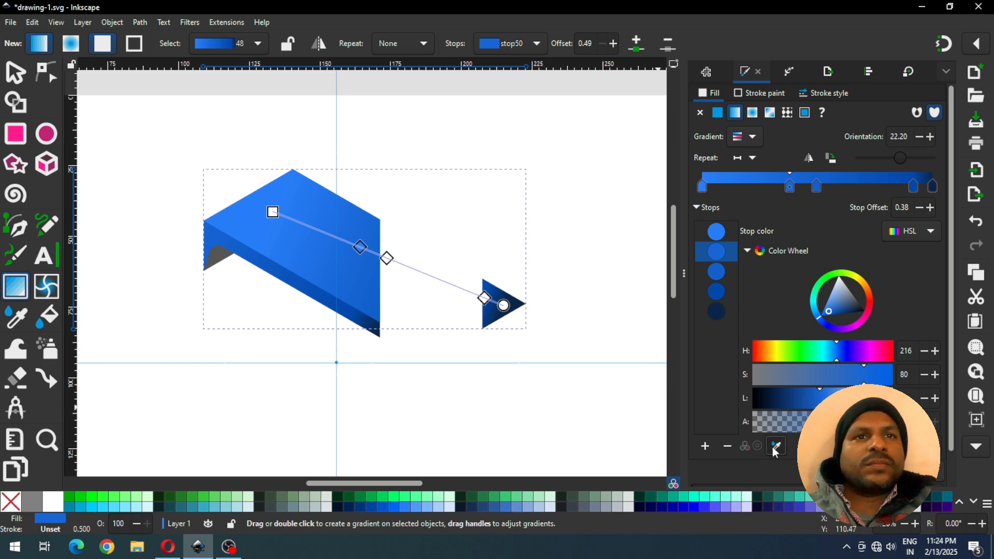
{"action": "left_click", "coordinate": [15, 318]}
{"action": "left_click", "coordinate": [377, 332]}
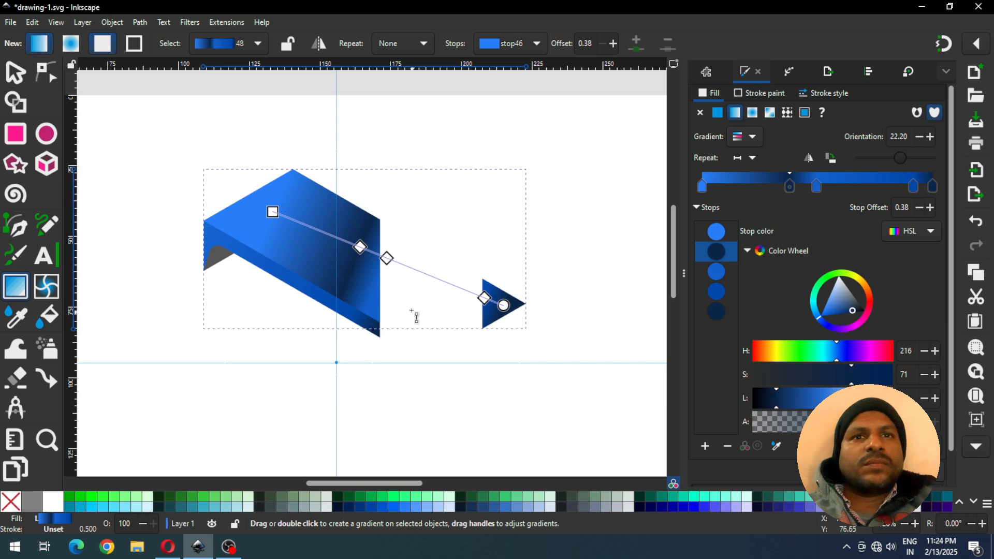
Step: Realign the top piece's gradient almost horizontally with its navy stop at the right edge, pull the third middle stop inward, and save
{"action": "mouse_move", "coordinate": [386, 259]}
{"action": "left_mouse_down"}
{"action": "mouse_move", "coordinate": [400, 264]}
{"action": "mouse_move", "coordinate": [378, 255]}
{"action": "left_mouse_up"}
{"action": "left_click_drag", "start_coordinate": [505, 305], "coordinate": [523, 234]}
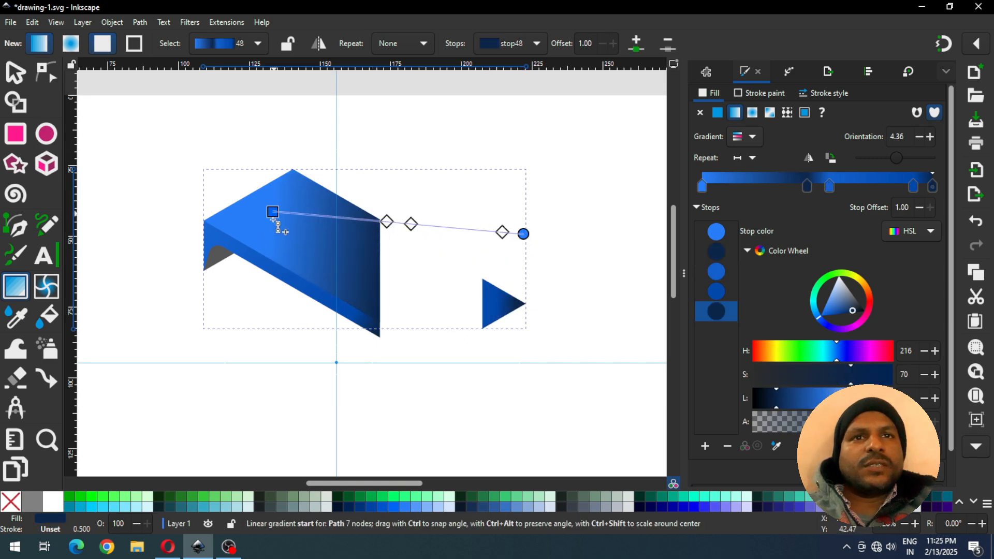
{"action": "left_click_drag", "start_coordinate": [272, 212], "coordinate": [269, 231]}
{"action": "left_click_drag", "start_coordinate": [502, 232], "coordinate": [473, 234]}
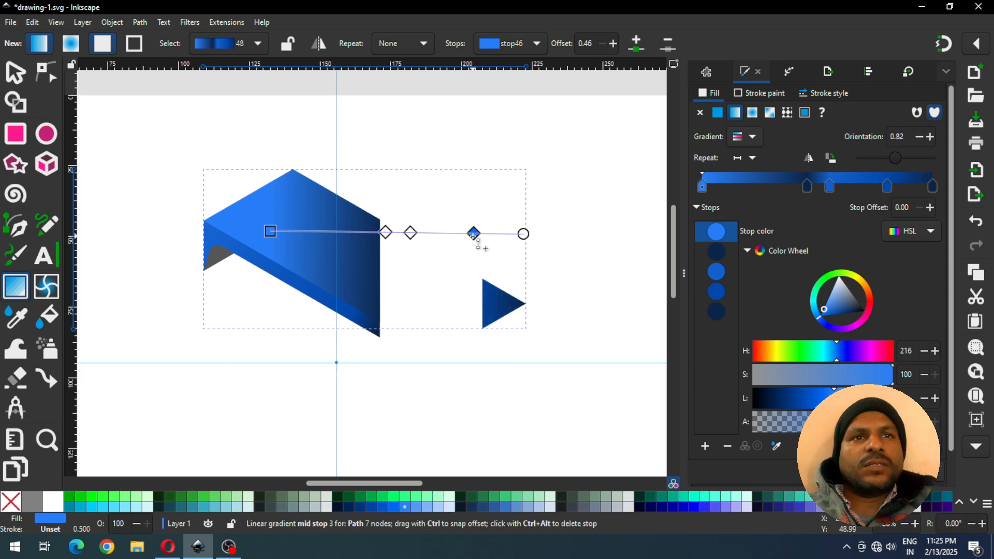
{"action": "key", "text": "s"}
{"action": "key", "text": "Escape"}
{"action": "key", "text": "ctrl+s"}
Step: Fill the small grey inner piece with a lighter flat grey of lightness 50 and save the drawing
{"action": "left_click", "coordinate": [227, 261]}
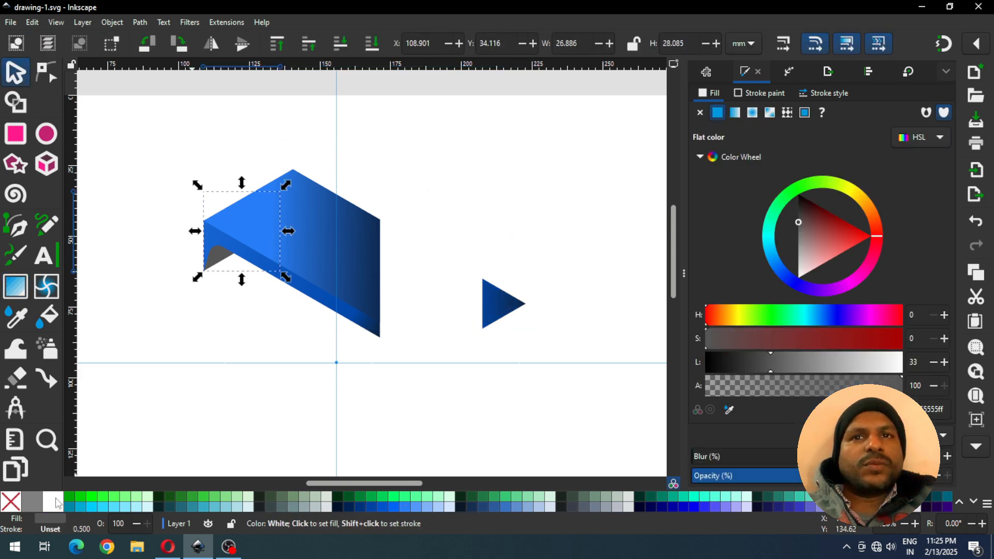
{"action": "left_click", "coordinate": [32, 501]}
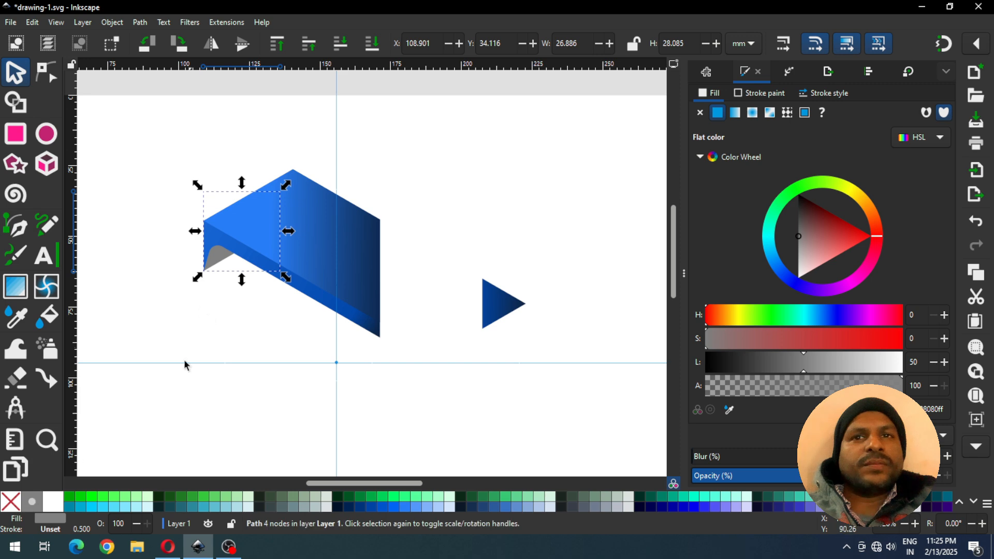
{"action": "left_click", "coordinate": [203, 347]}
{"action": "key", "text": "ctrl+s"}
Step: Try grouping all the pieces, including the detached triangle, and moving the rotation centre to the guide intersection
{"action": "left_click_drag", "start_coordinate": [175, 131], "coordinate": [557, 380]}
{"action": "right_click", "coordinate": [304, 228]}
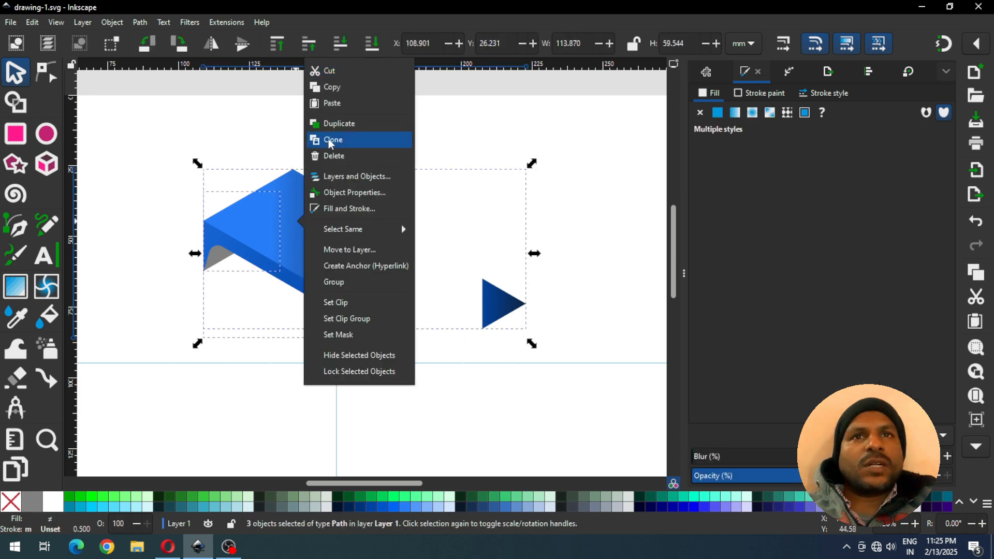
{"action": "left_click", "coordinate": [335, 284]}
{"action": "left_click", "coordinate": [313, 234]}
{"action": "left_click_drag", "start_coordinate": [365, 257], "coordinate": [336, 361]}
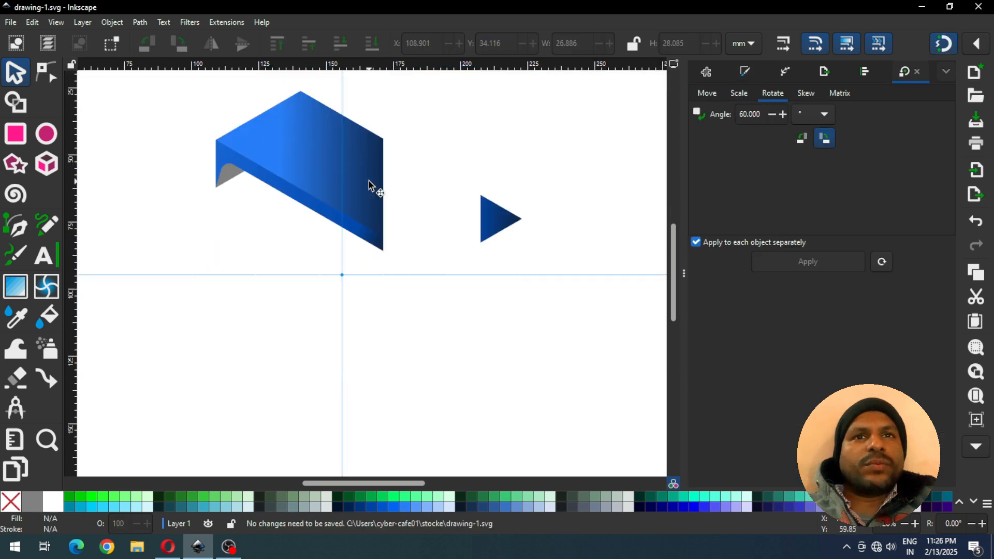
Step: Delete the detached triangle's nodes from the top piece's path and save the drawing
{"action": "left_click", "coordinate": [369, 181]}
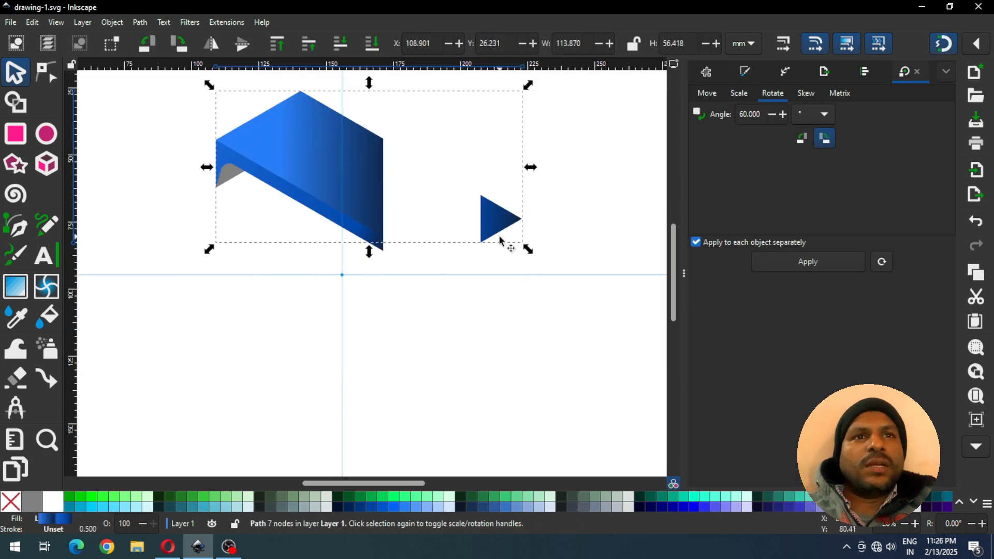
{"action": "left_click", "coordinate": [44, 83]}
{"action": "left_click_drag", "start_coordinate": [561, 175], "coordinate": [462, 271]}
{"action": "key", "text": "Delete"}
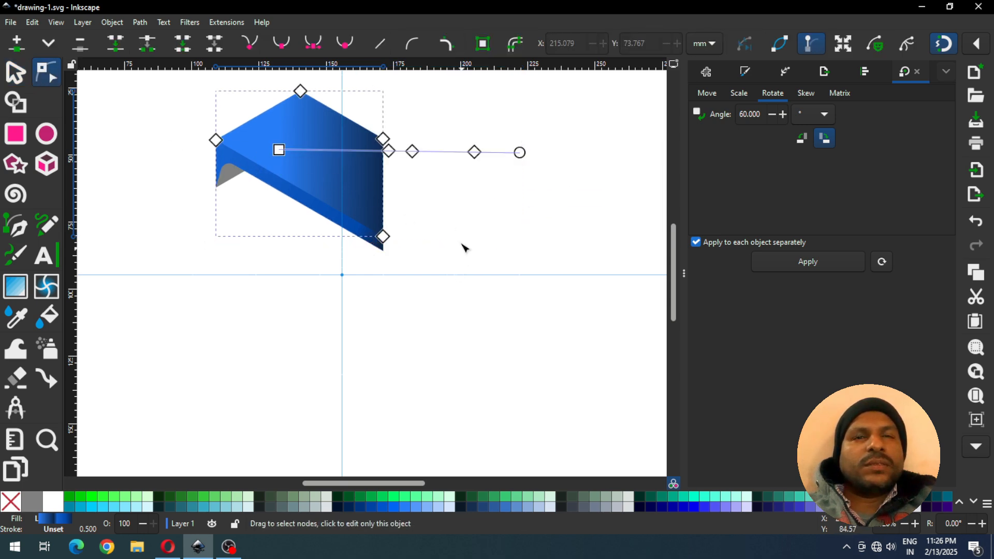
{"action": "left_click", "coordinate": [15, 73]}
{"action": "left_click", "coordinate": [122, 162]}
{"action": "key", "text": "ctrl+s"}
Step: Group the three band pieces and move the group's rotation centre to the guide intersection
{"action": "left_click_drag", "start_coordinate": [190, 78], "coordinate": [428, 278]}
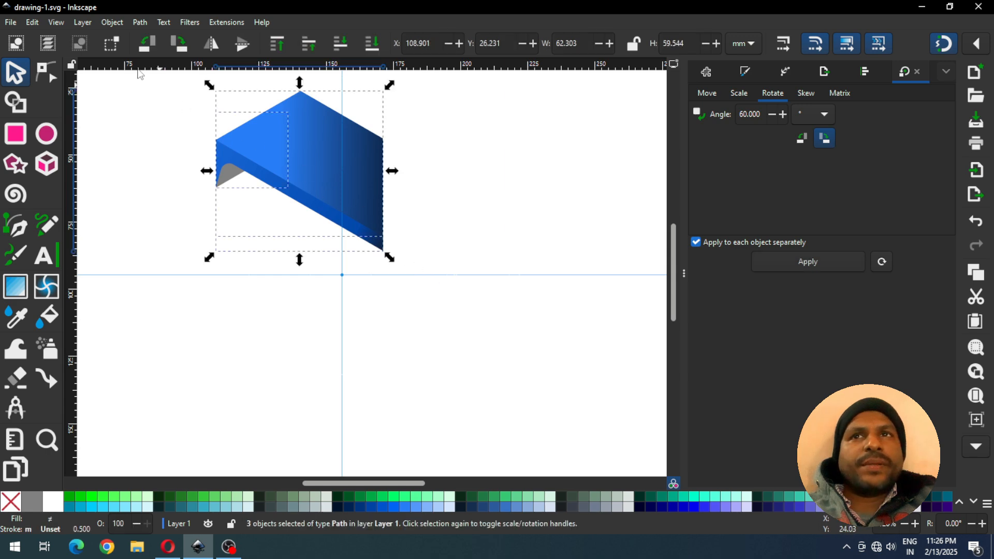
{"action": "left_click", "coordinate": [112, 22]}
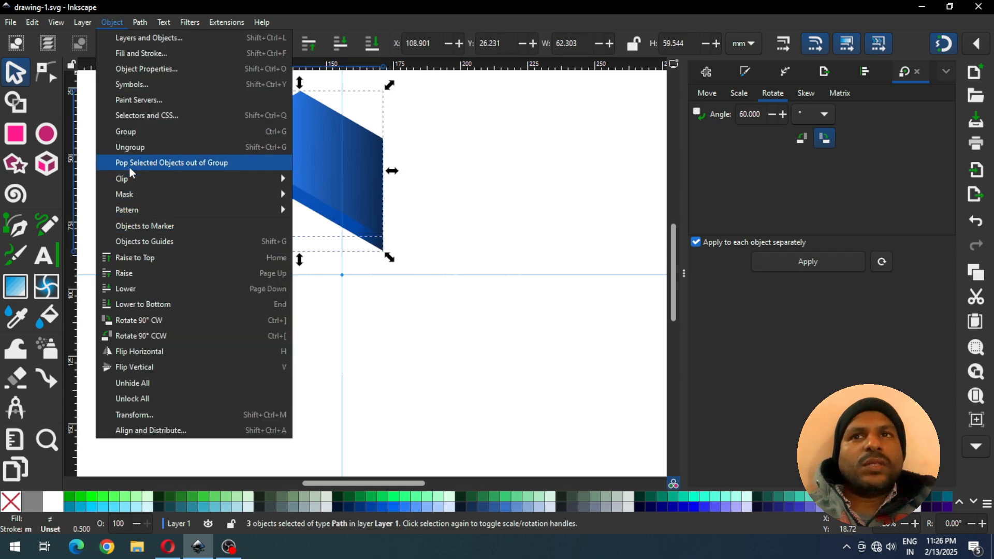
{"action": "left_click", "coordinate": [129, 133]}
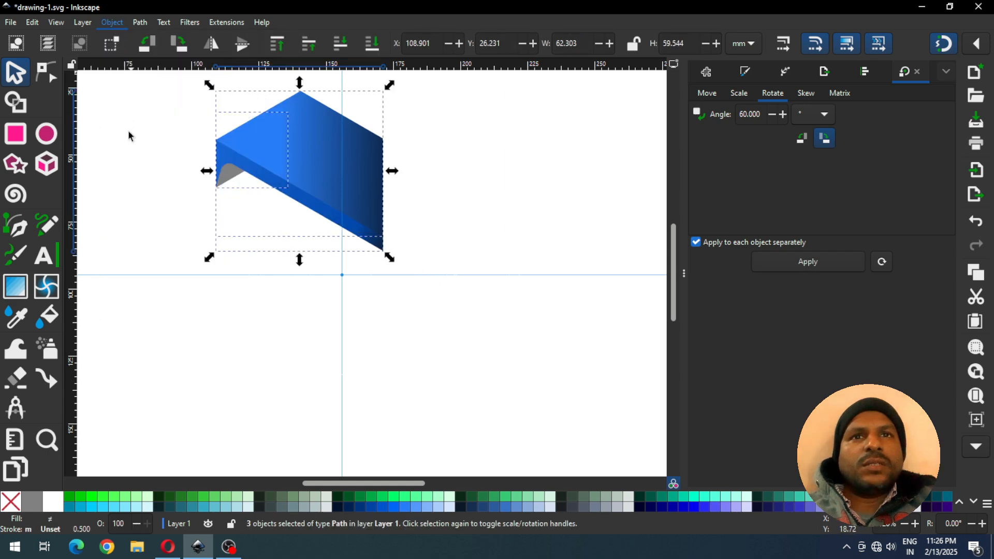
{"action": "left_click", "coordinate": [326, 160]}
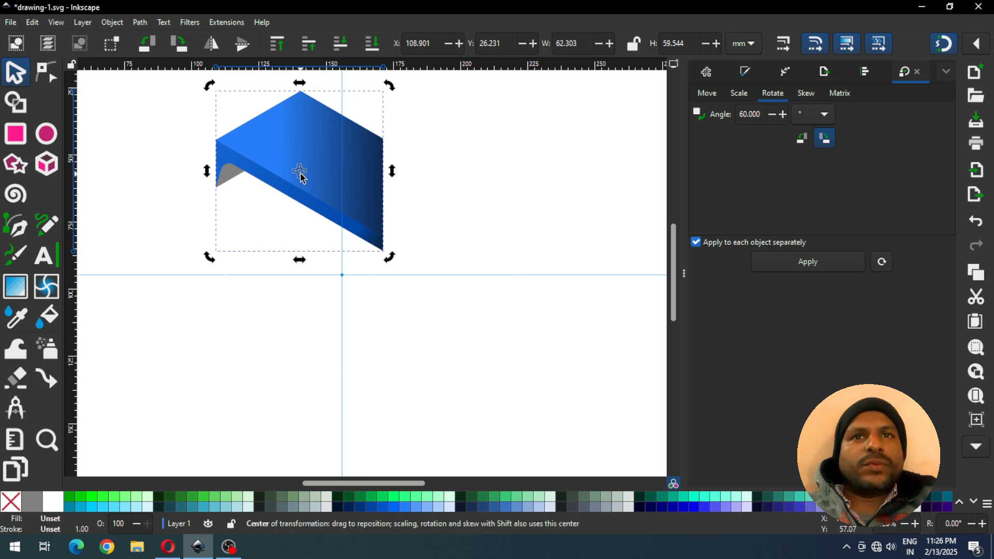
{"action": "left_click_drag", "start_coordinate": [302, 176], "coordinate": [339, 278]}
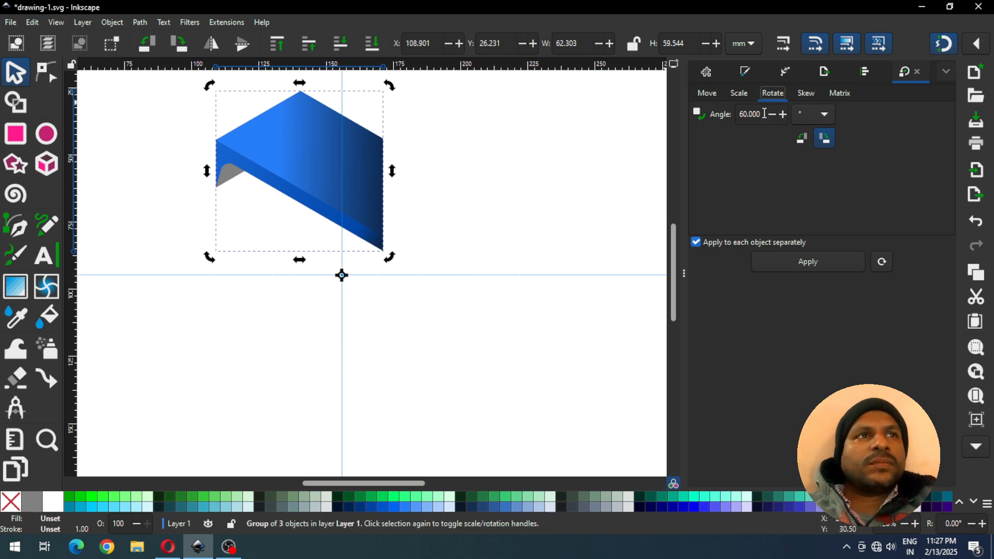
Step: Duplicate the band group five times in succession, rotating each new copy 60° clockwise about the guide intersection to complete the ring
{"action": "right_click", "coordinate": [365, 195]}
{"action": "left_click", "coordinate": [403, 87]}
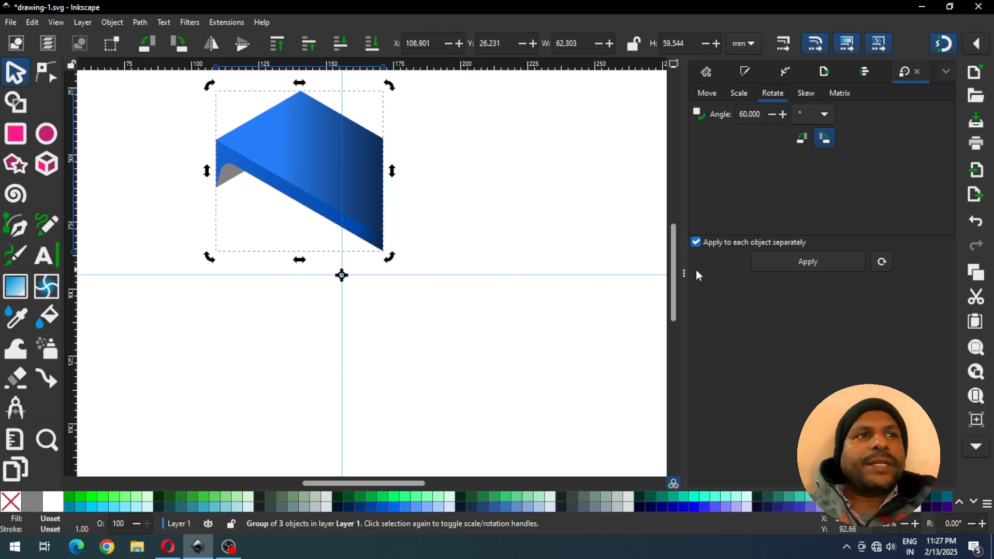
{"action": "left_click", "coordinate": [787, 266]}
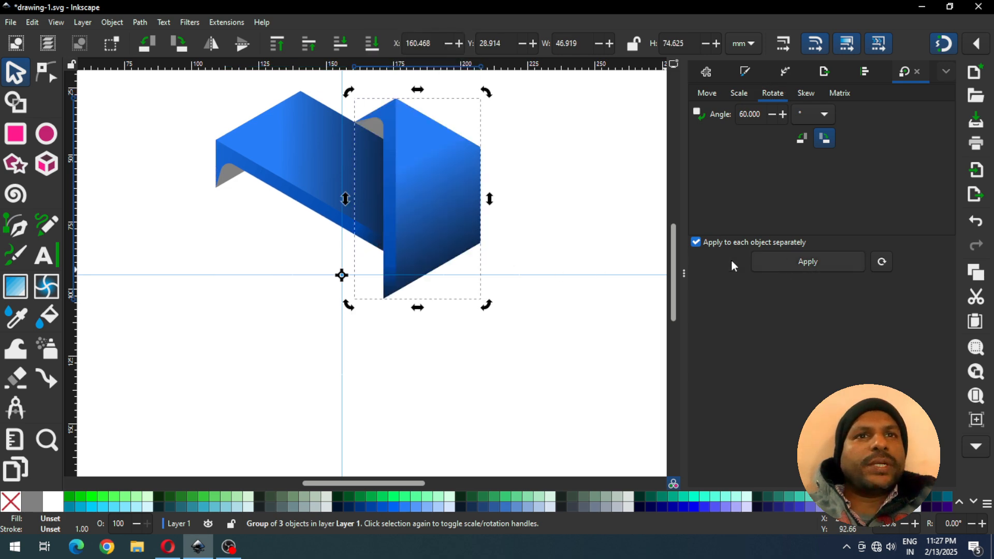
{"action": "right_click", "coordinate": [427, 202]}
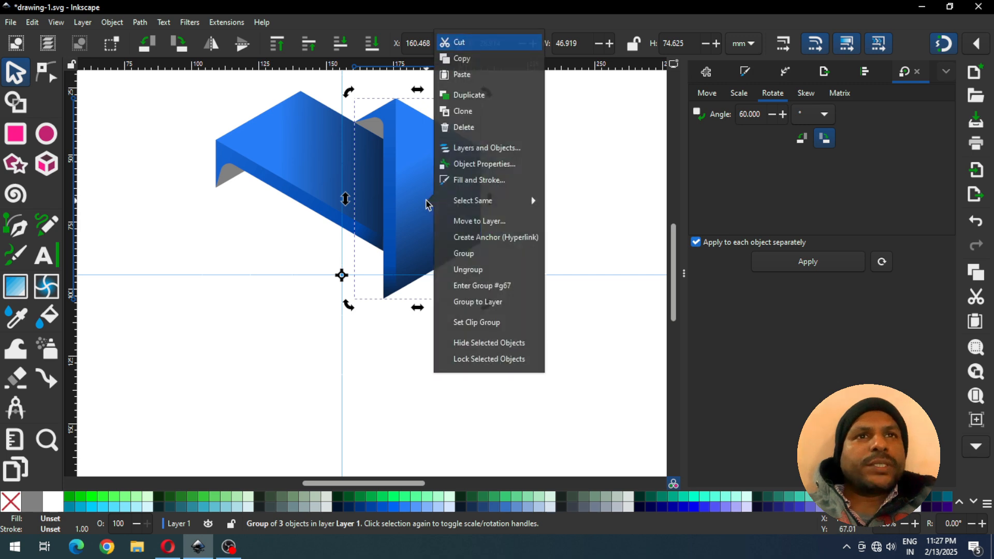
{"action": "left_click", "coordinate": [469, 96]}
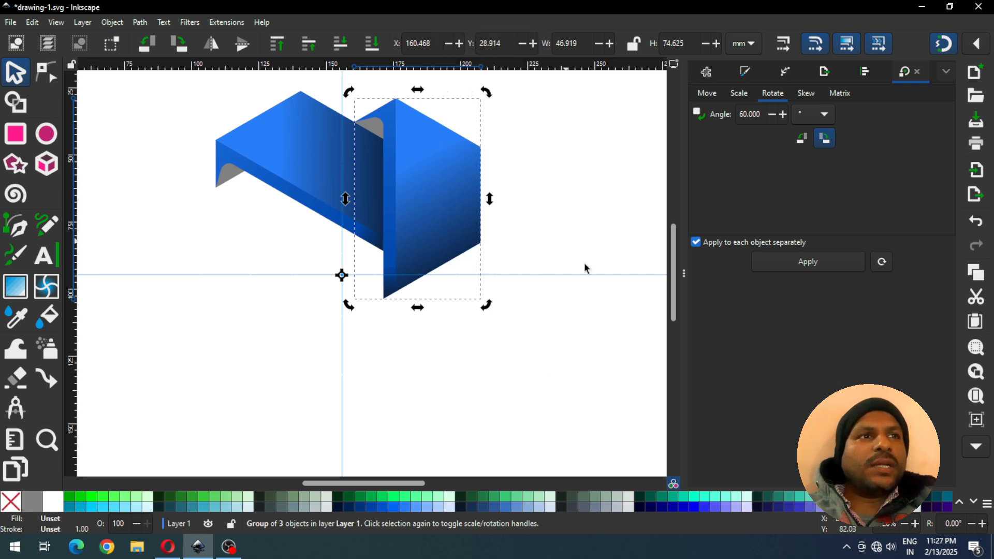
{"action": "left_click", "coordinate": [811, 263]}
{"action": "right_click", "coordinate": [473, 311]}
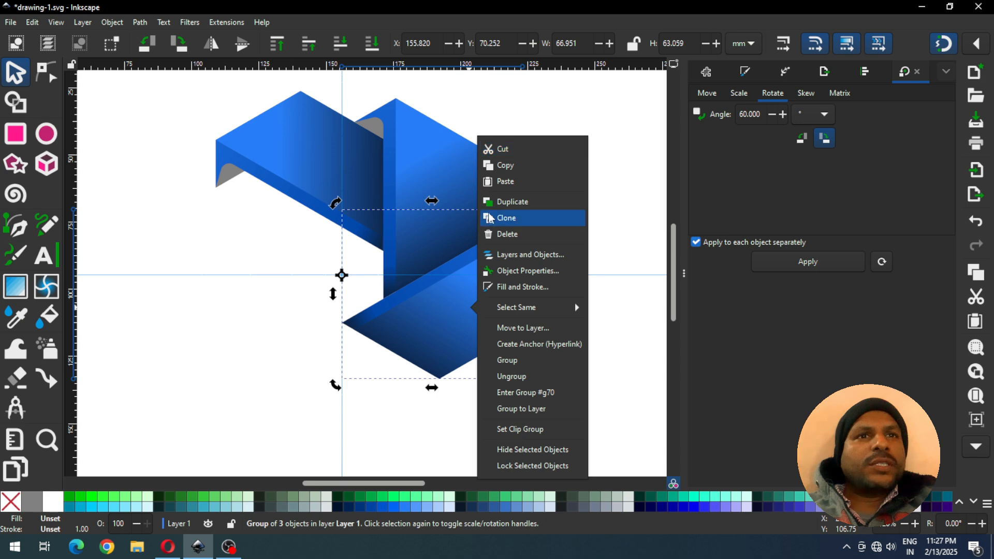
{"action": "left_click", "coordinate": [498, 200]}
{"action": "left_click", "coordinate": [781, 264]}
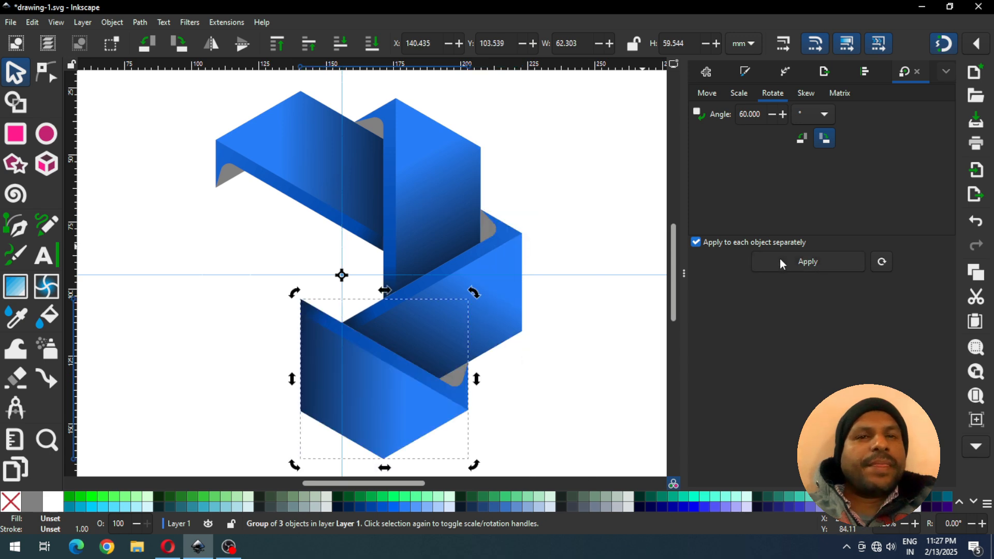
{"action": "right_click", "coordinate": [449, 375]}
{"action": "left_click", "coordinate": [368, 106]}
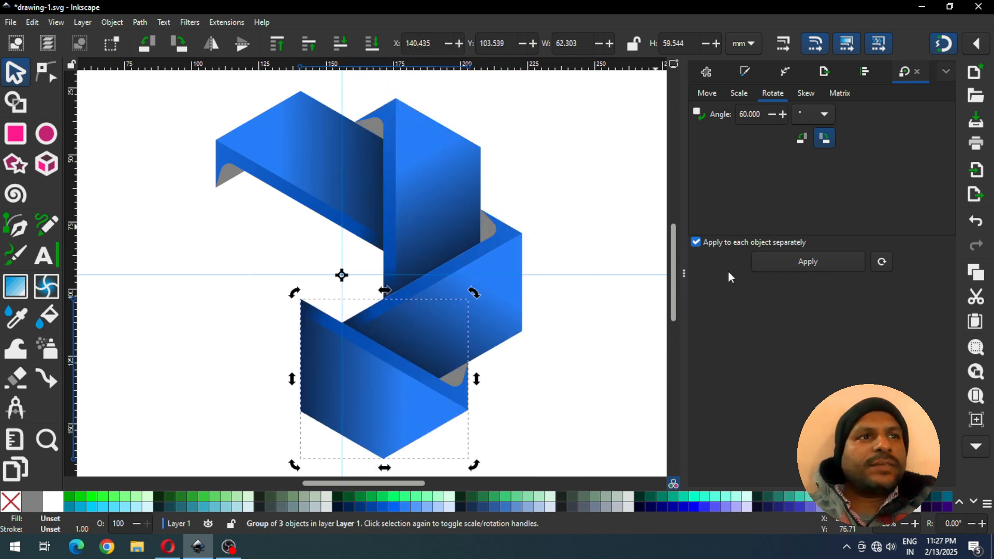
{"action": "left_click", "coordinate": [791, 272]}
{"action": "right_click", "coordinate": [247, 380]}
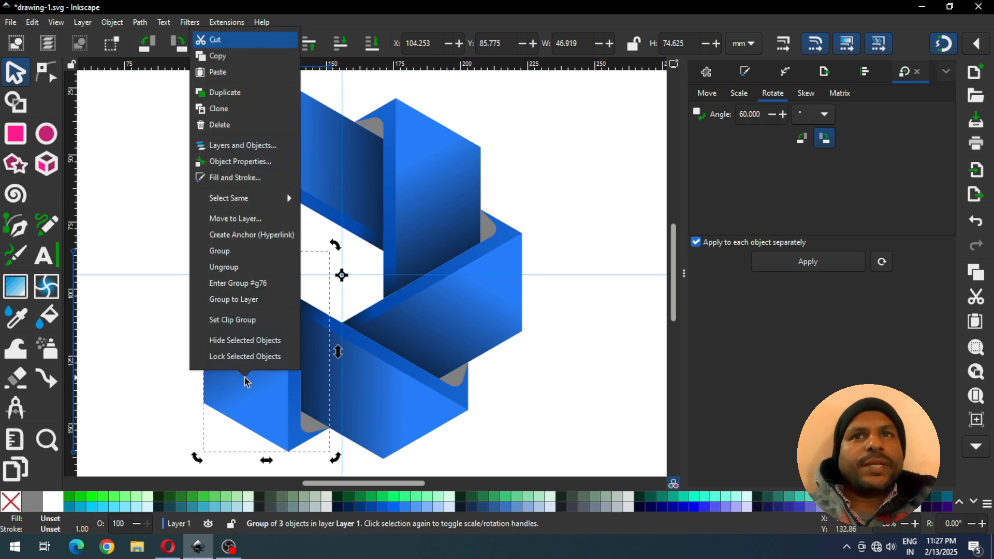
{"action": "left_click", "coordinate": [224, 91]}
{"action": "left_click", "coordinate": [787, 263]}
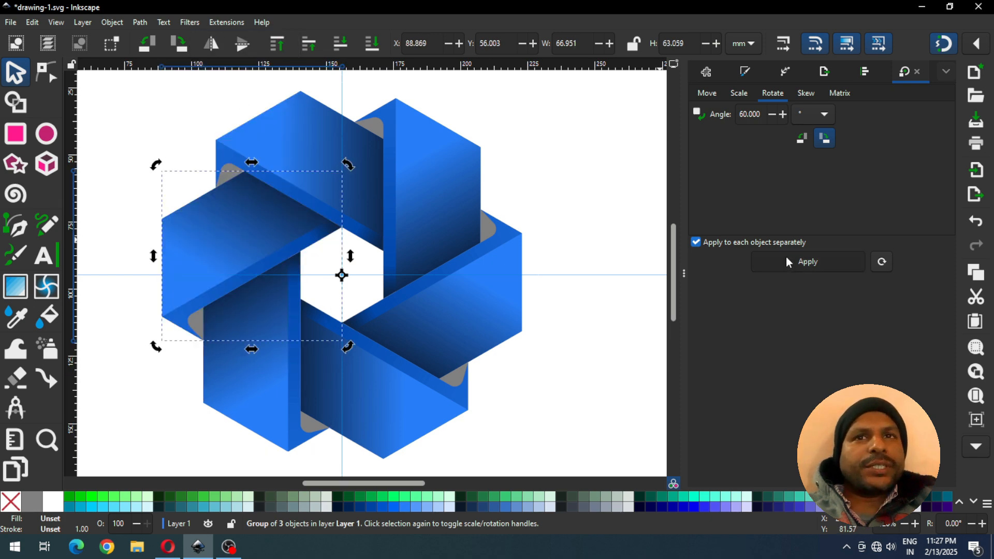
Step: Clear the selection and save the completed interlaced ring
{"action": "left_click", "coordinate": [578, 149]}
{"action": "key", "text": "ctrl+s"}
{"action": "key", "text": "ctrl+s"}
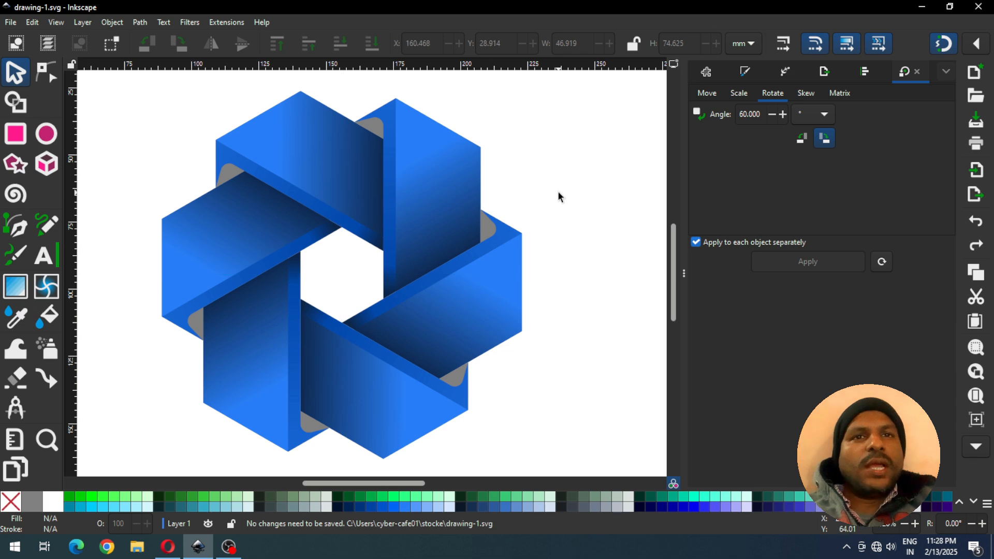
Step: Collapse the docked dialogs and examine the finished design both on the whole page and close up
{"action": "key", "text": "minus"}
{"action": "key", "text": "minus"}
{"action": "key", "text": "minus"}
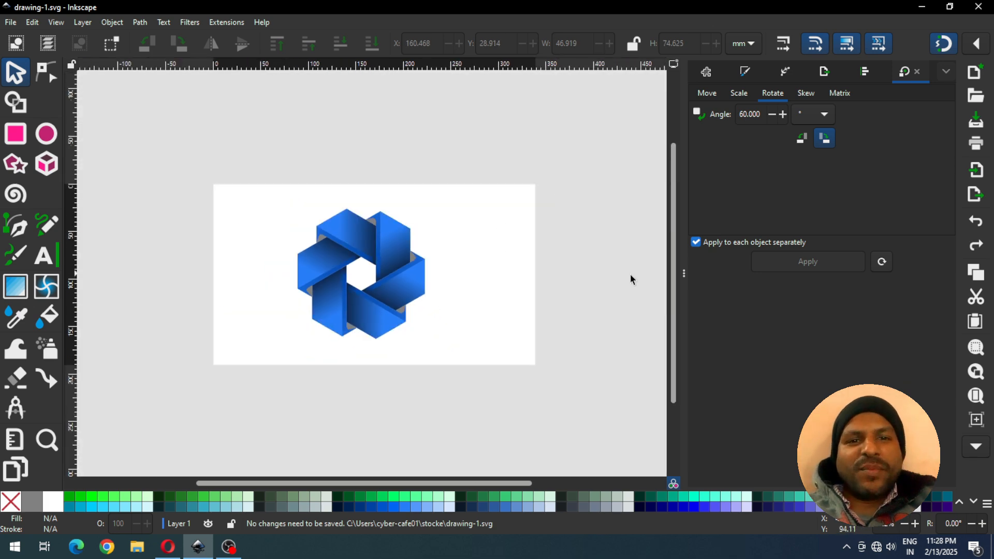
{"action": "left_click", "coordinate": [684, 274]}
{"action": "key", "text": "z"}
{"action": "left_click_drag", "start_coordinate": [413, 193], "coordinate": [588, 354]}
{"action": "key", "text": "ctrl+s"}
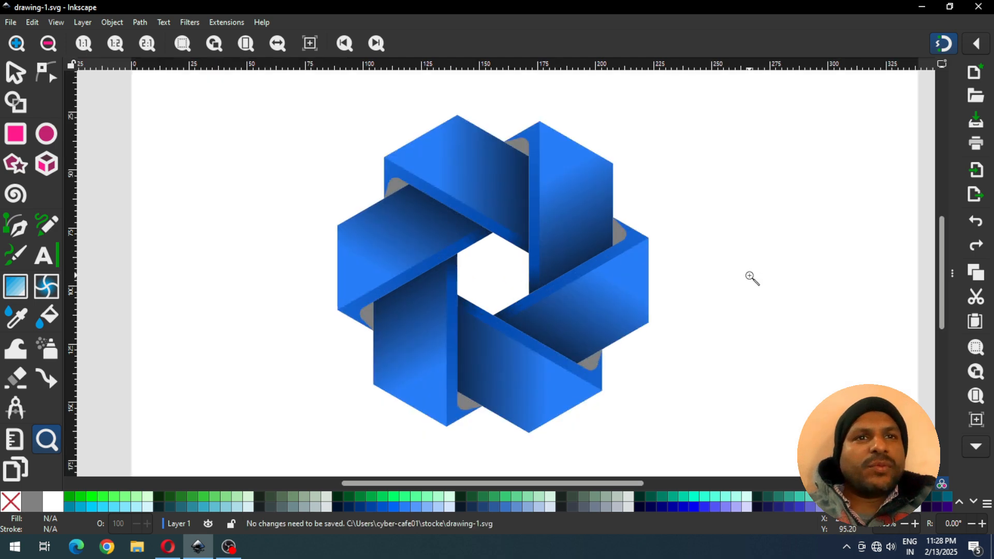